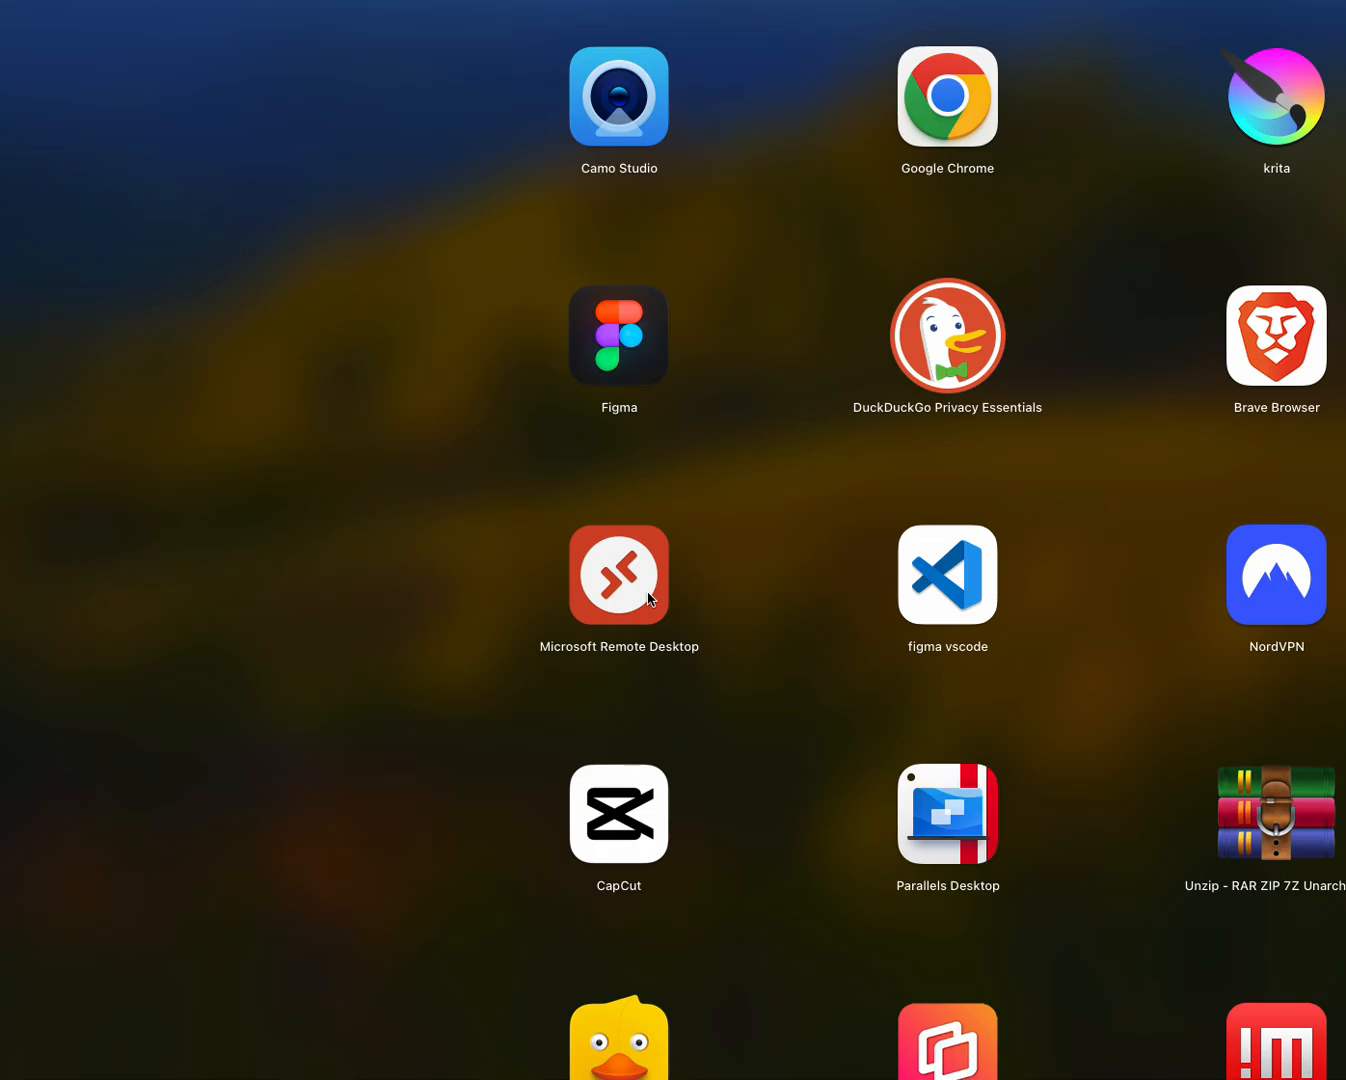
click(647, 592)
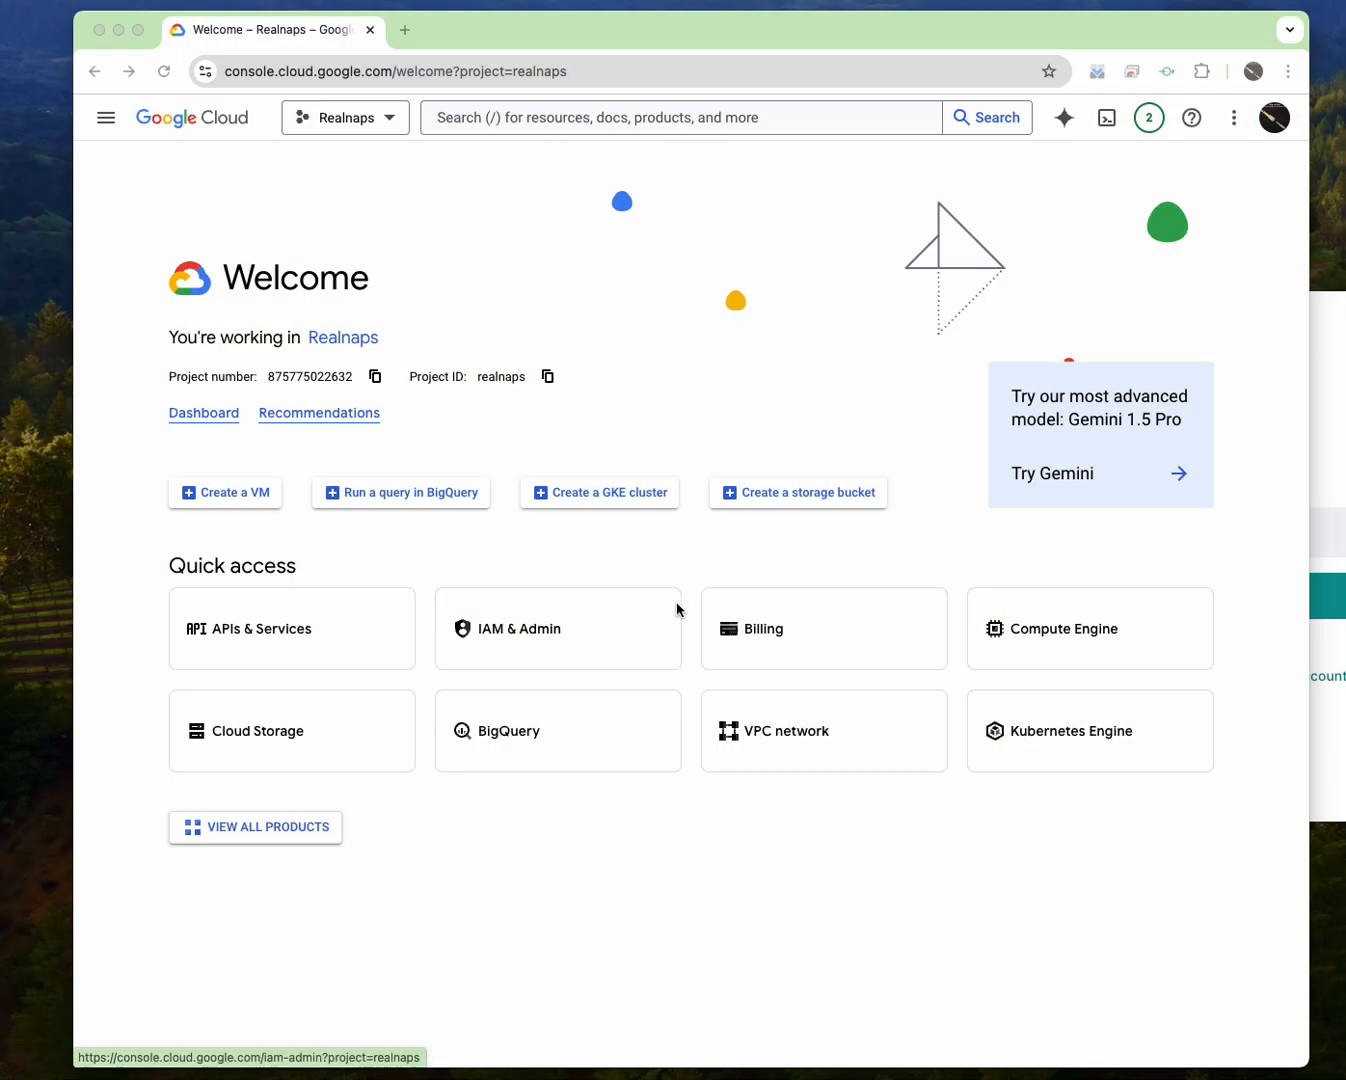
key(F4)
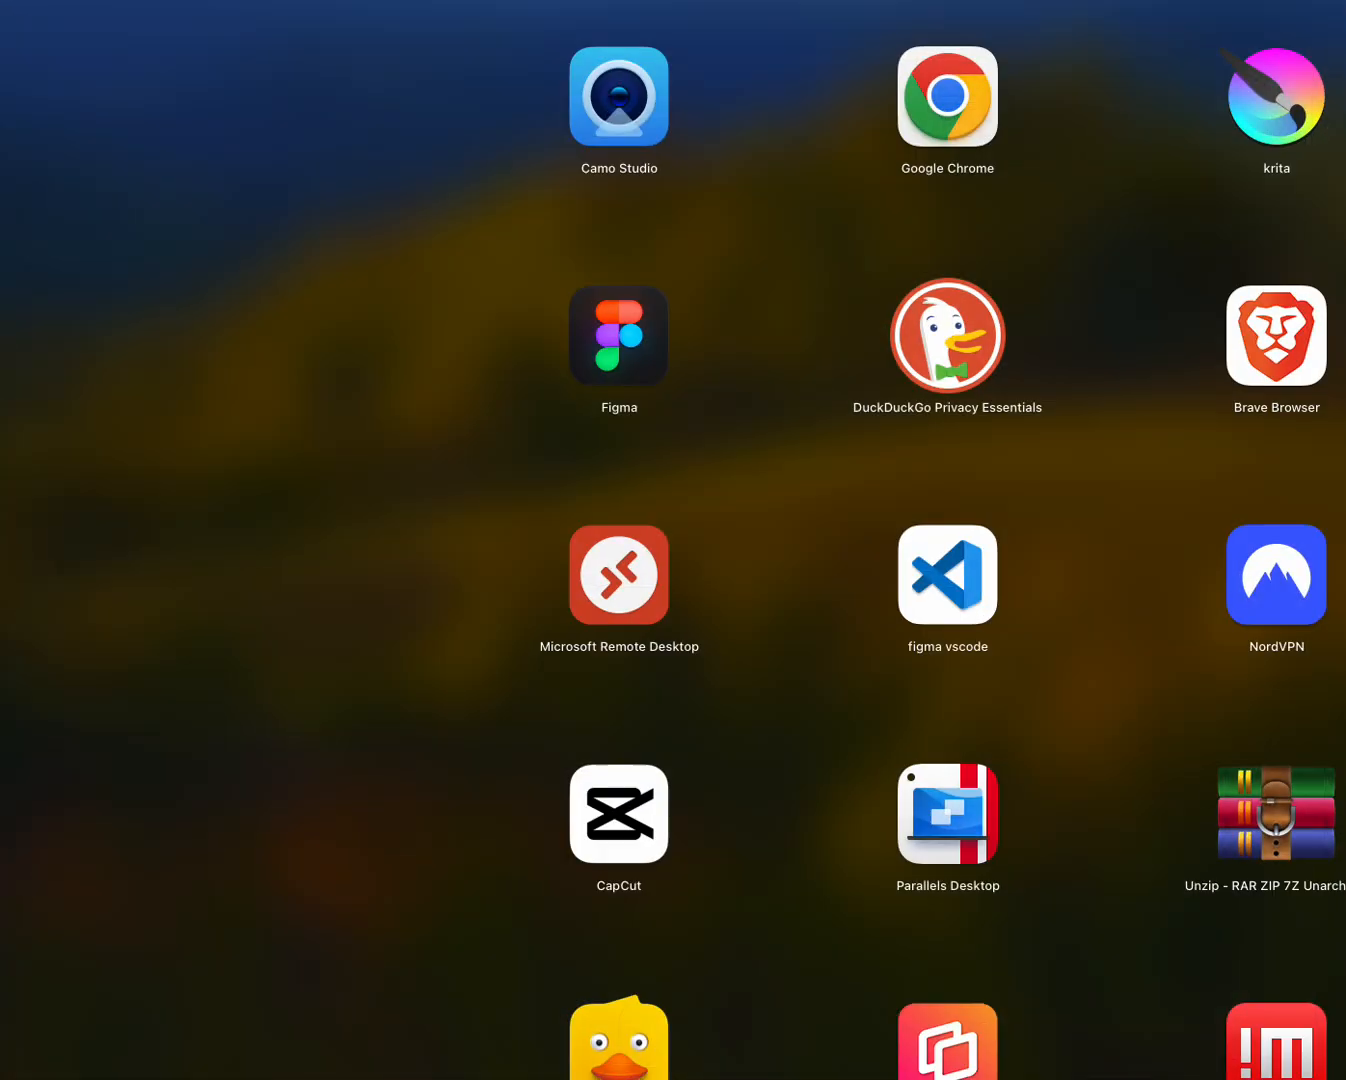
click(642, 604)
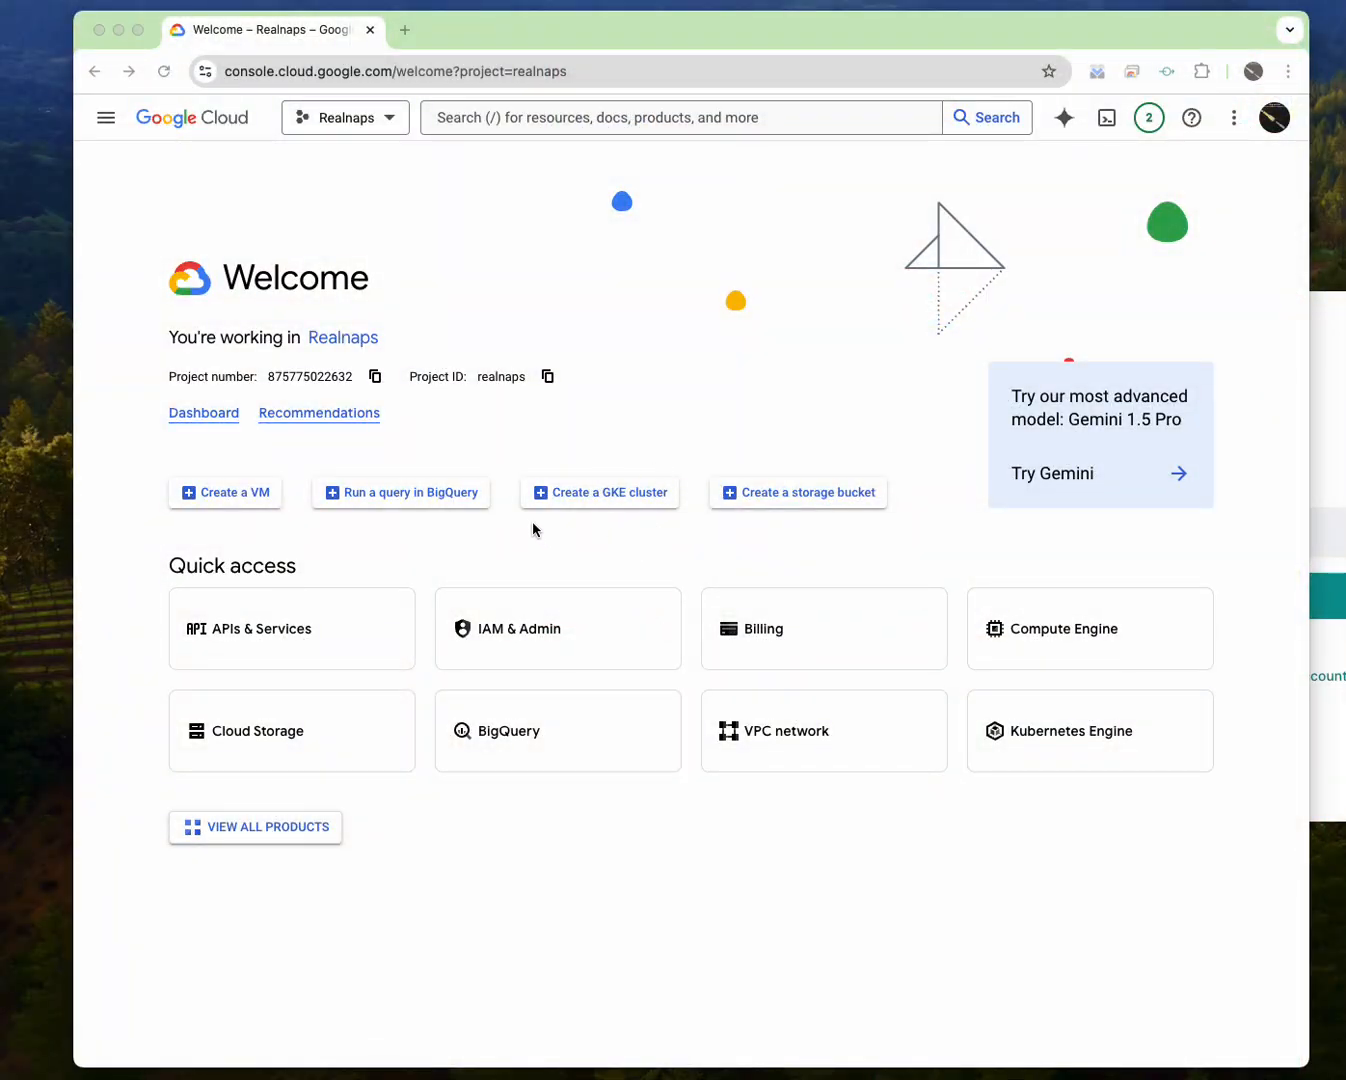
- Open the youtubebot VM instance's details in Compute Engine and generate a new Windows password for the prefilled username
click(107, 125)
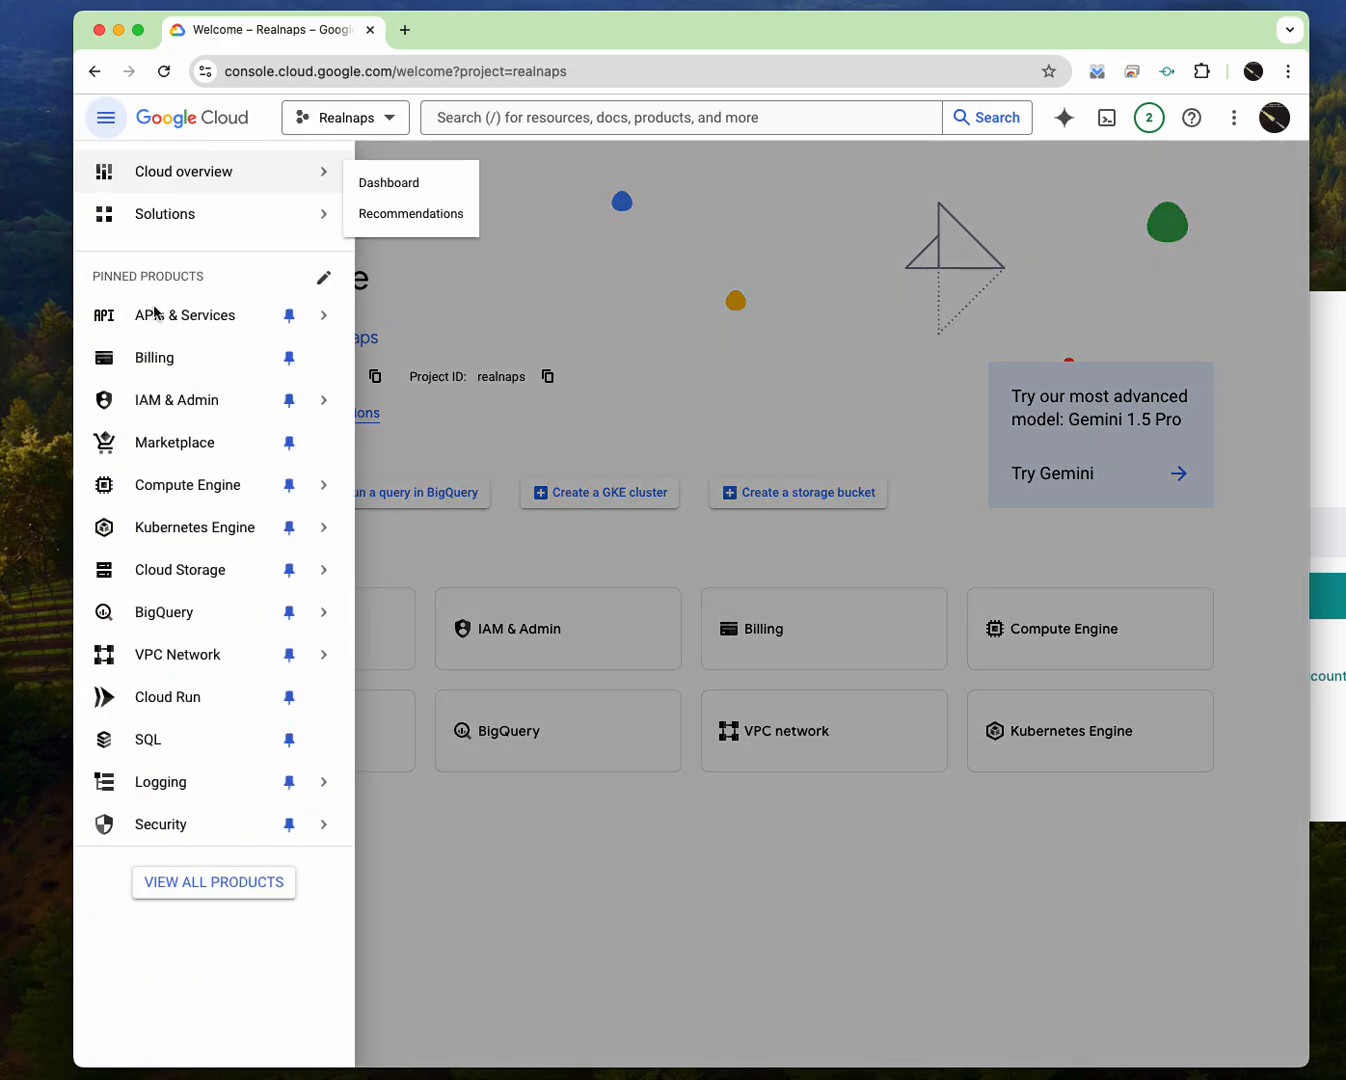
mouse_move(211, 487)
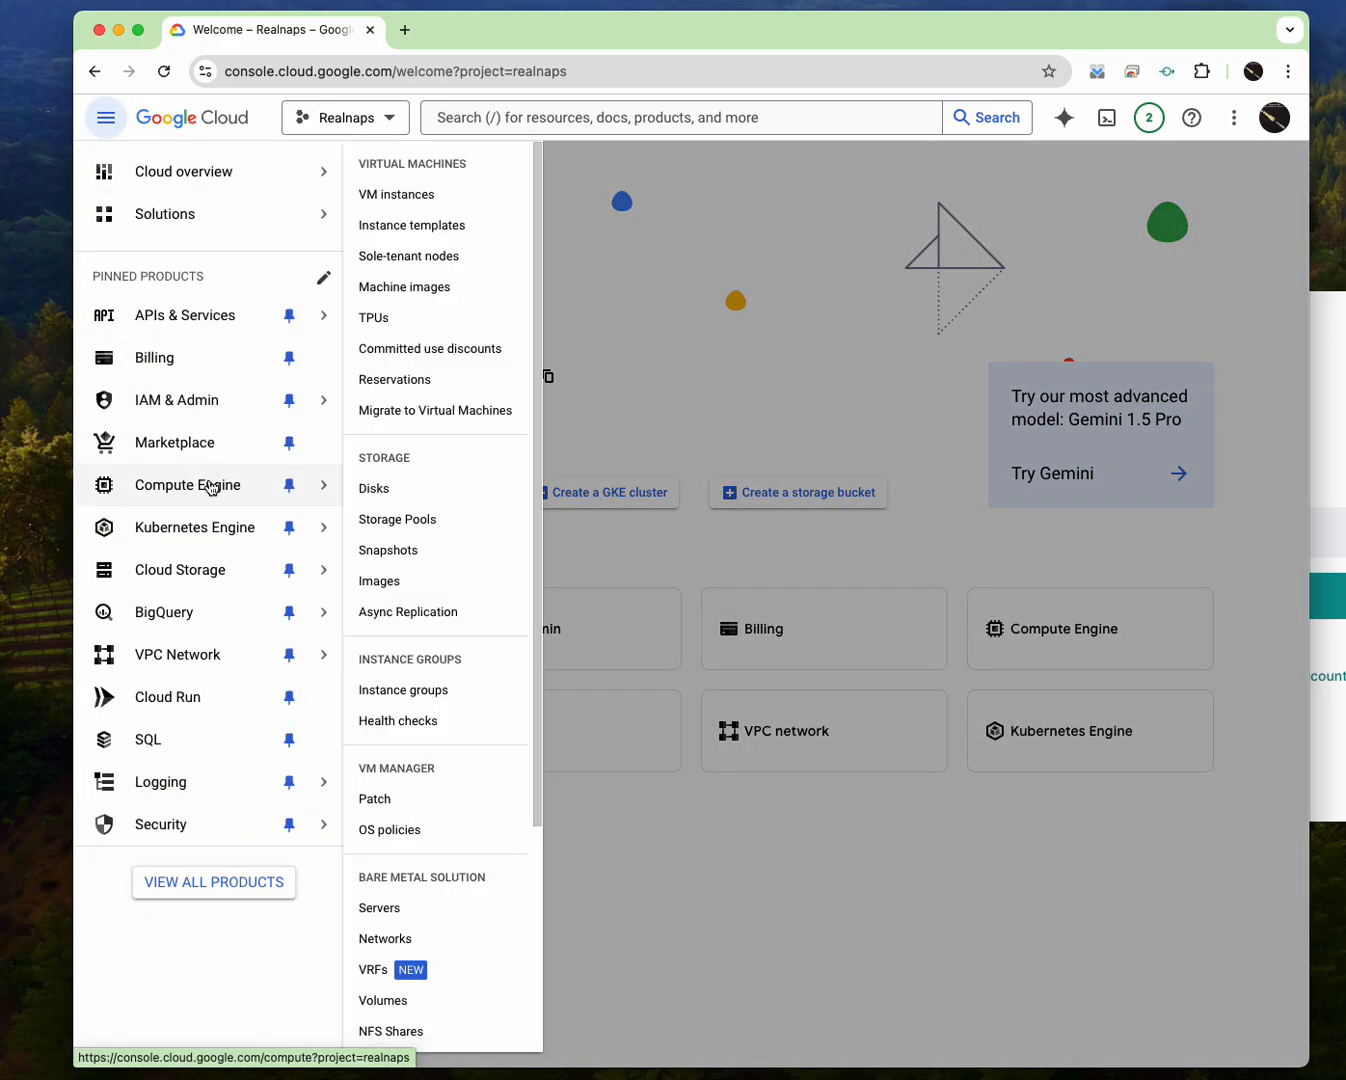
click(418, 194)
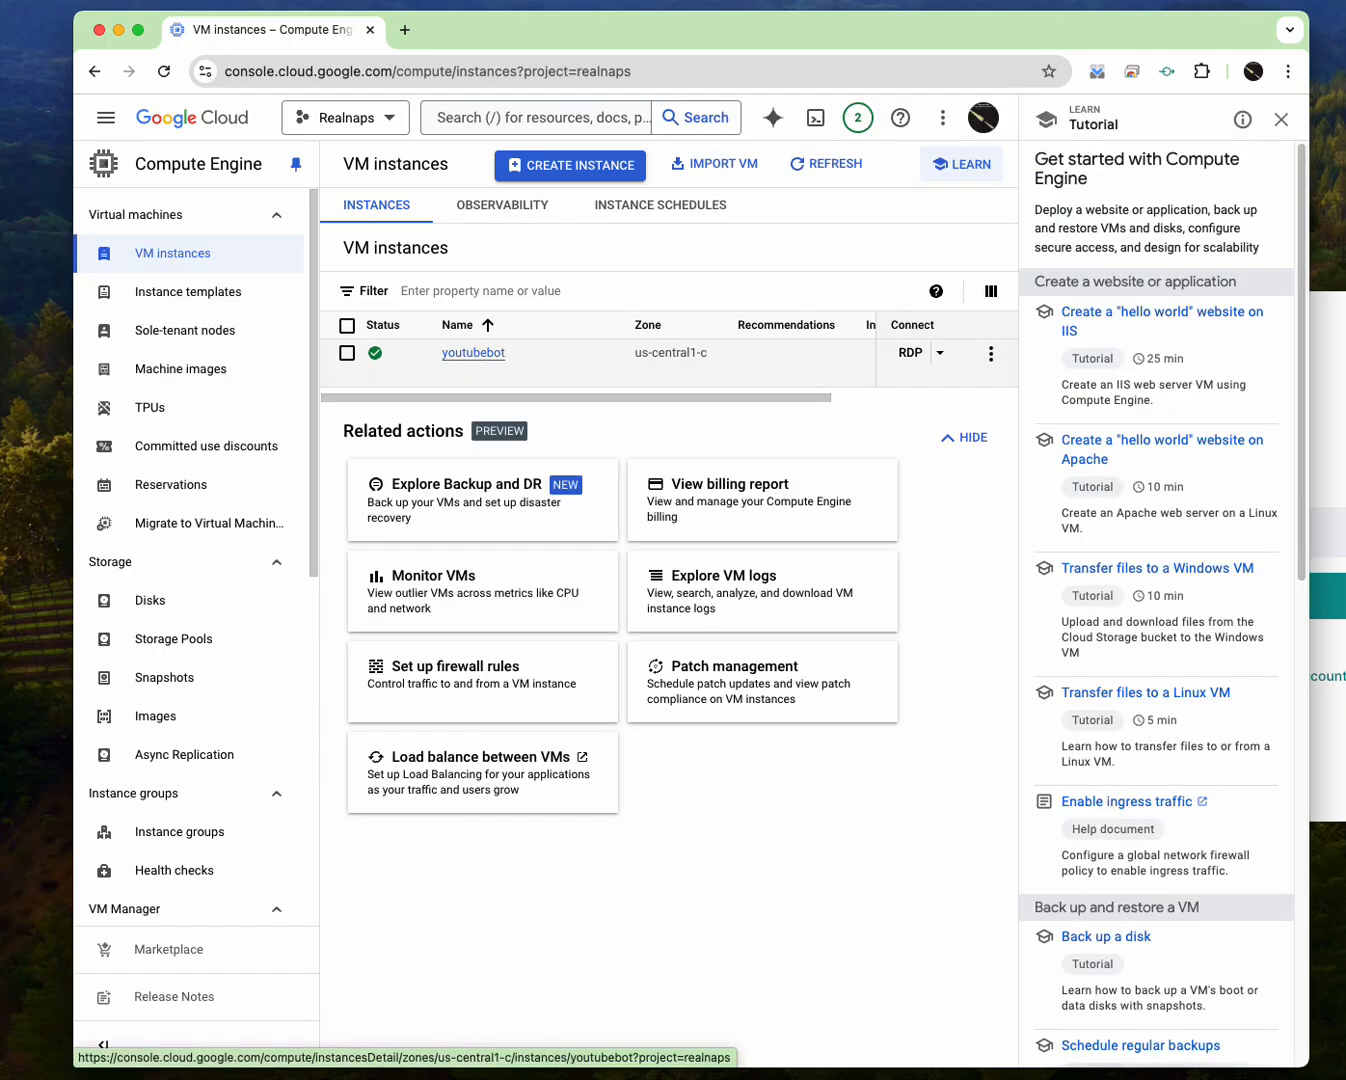
click(498, 357)
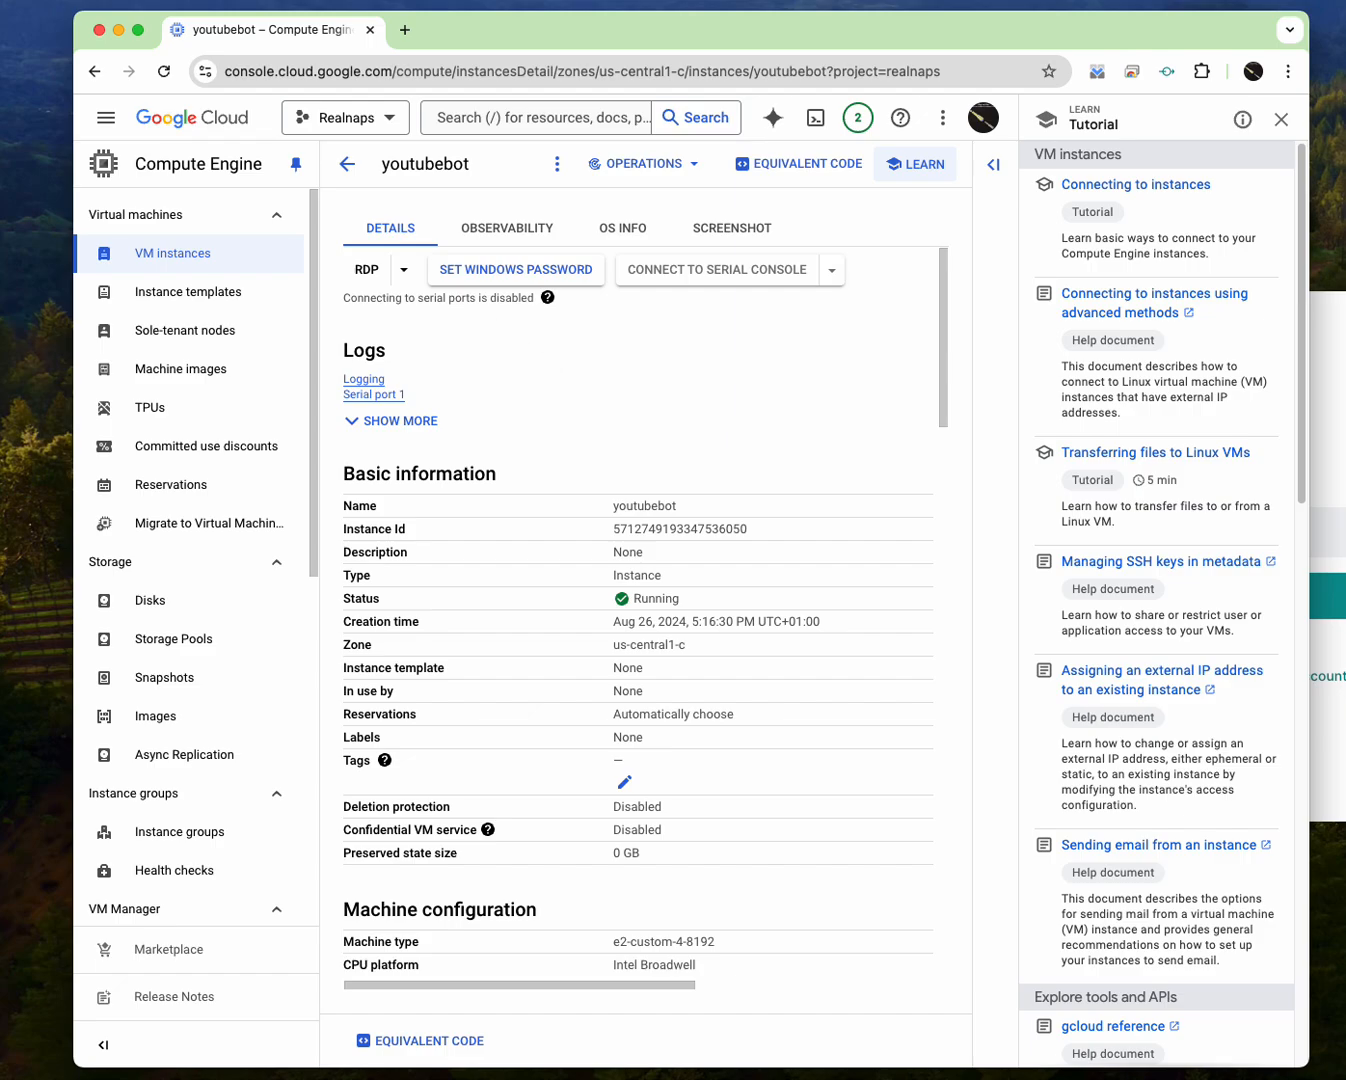
click(495, 274)
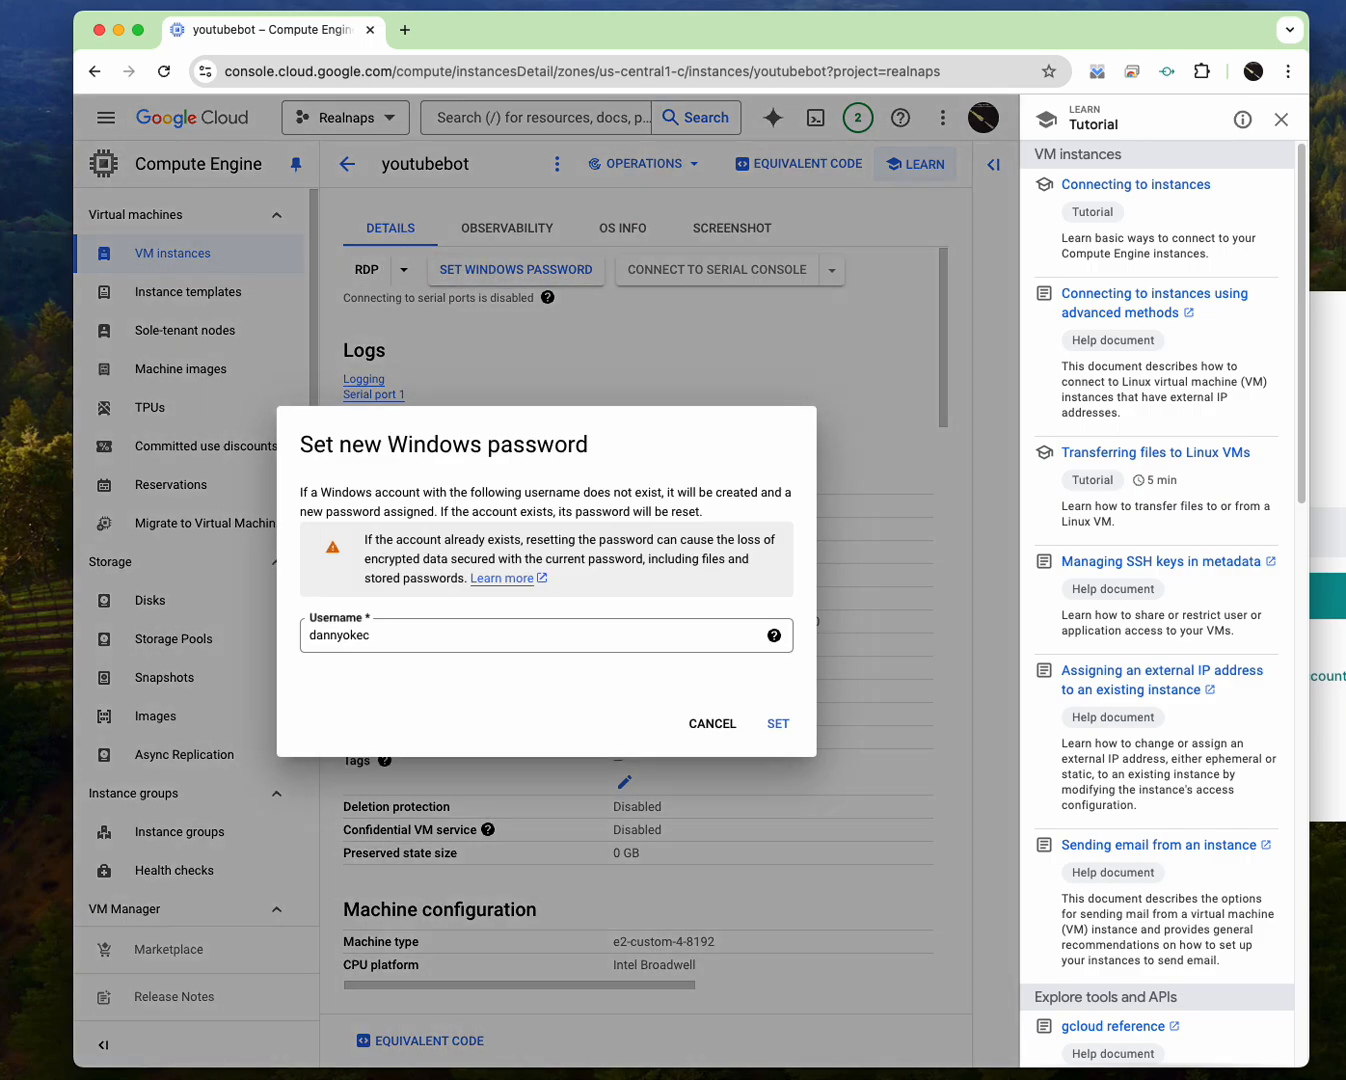
click(779, 723)
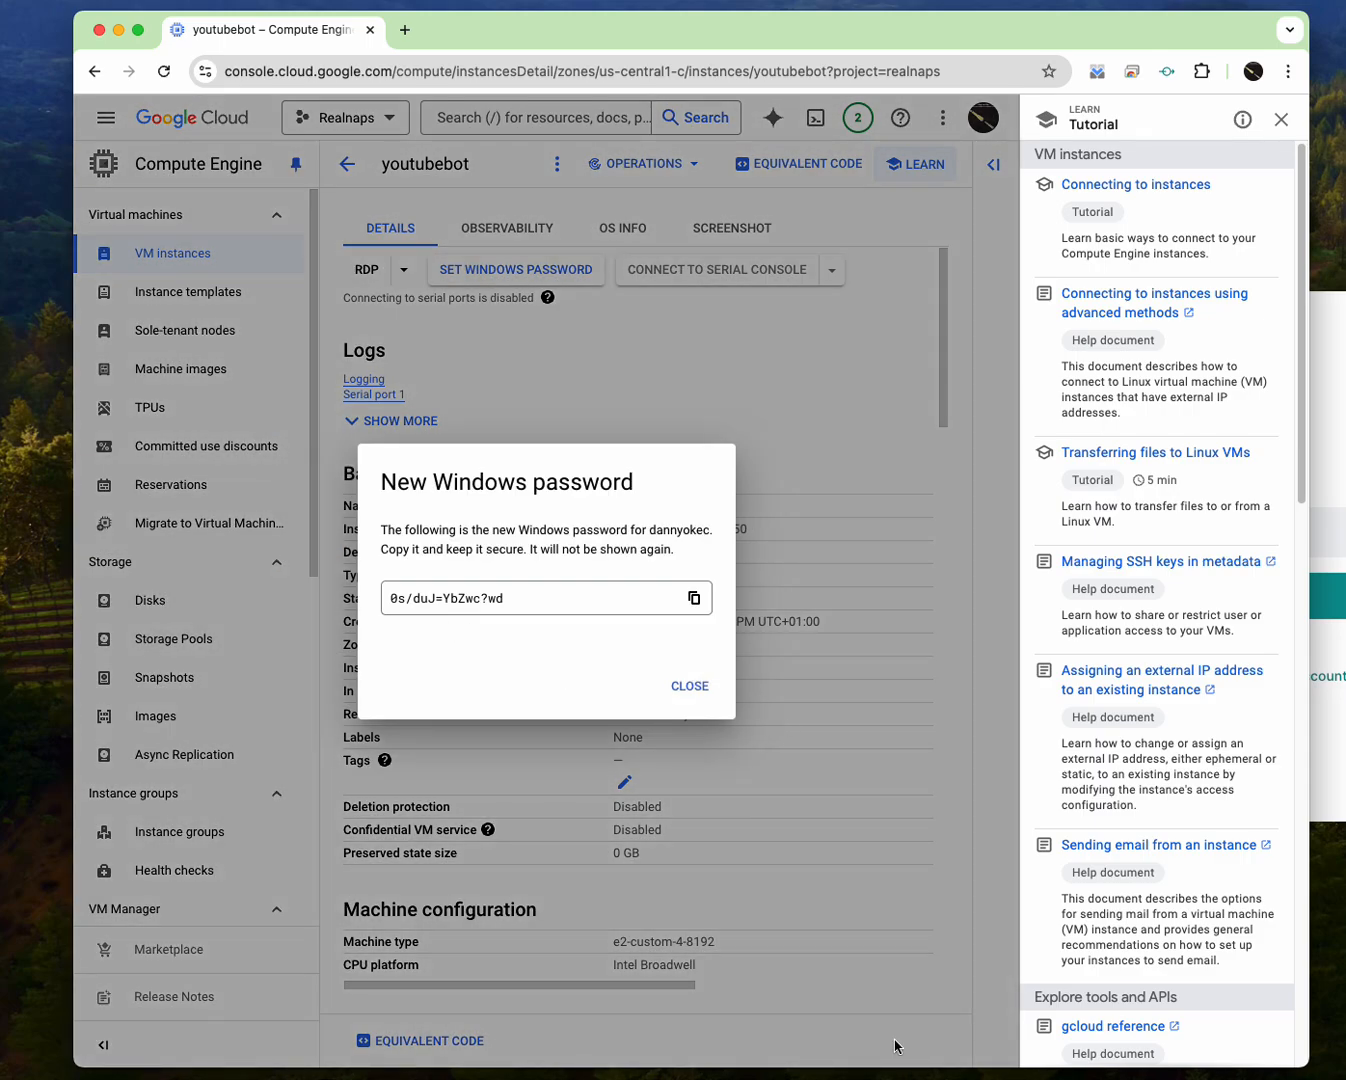
- Switch to Microsoft Remote Desktop and start adding a new PC
key(F4)
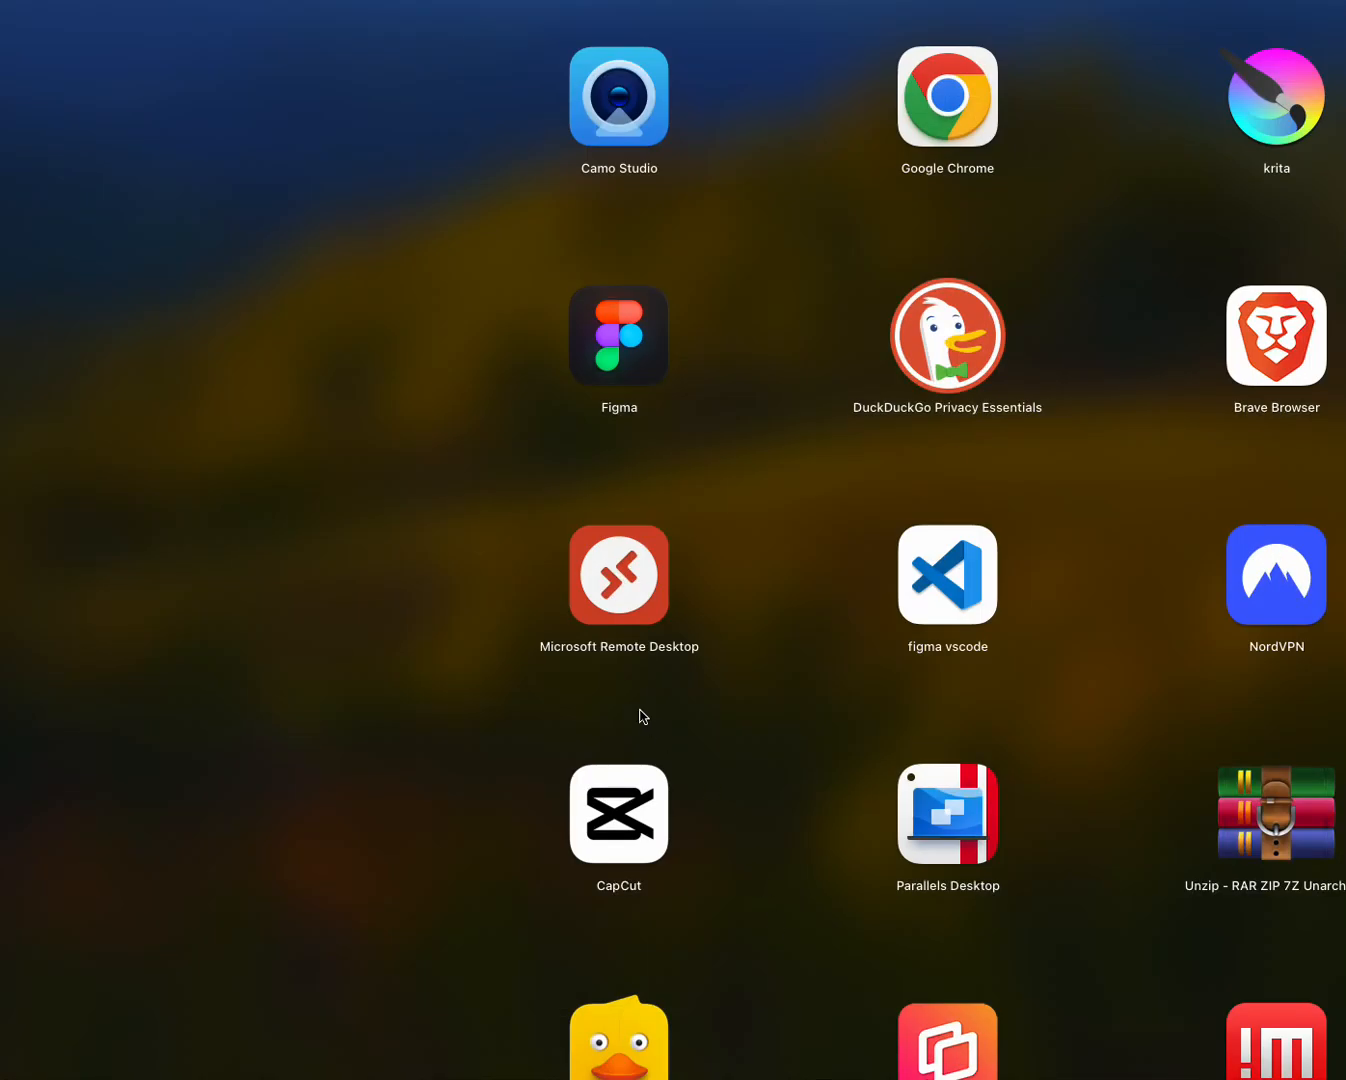
click(634, 603)
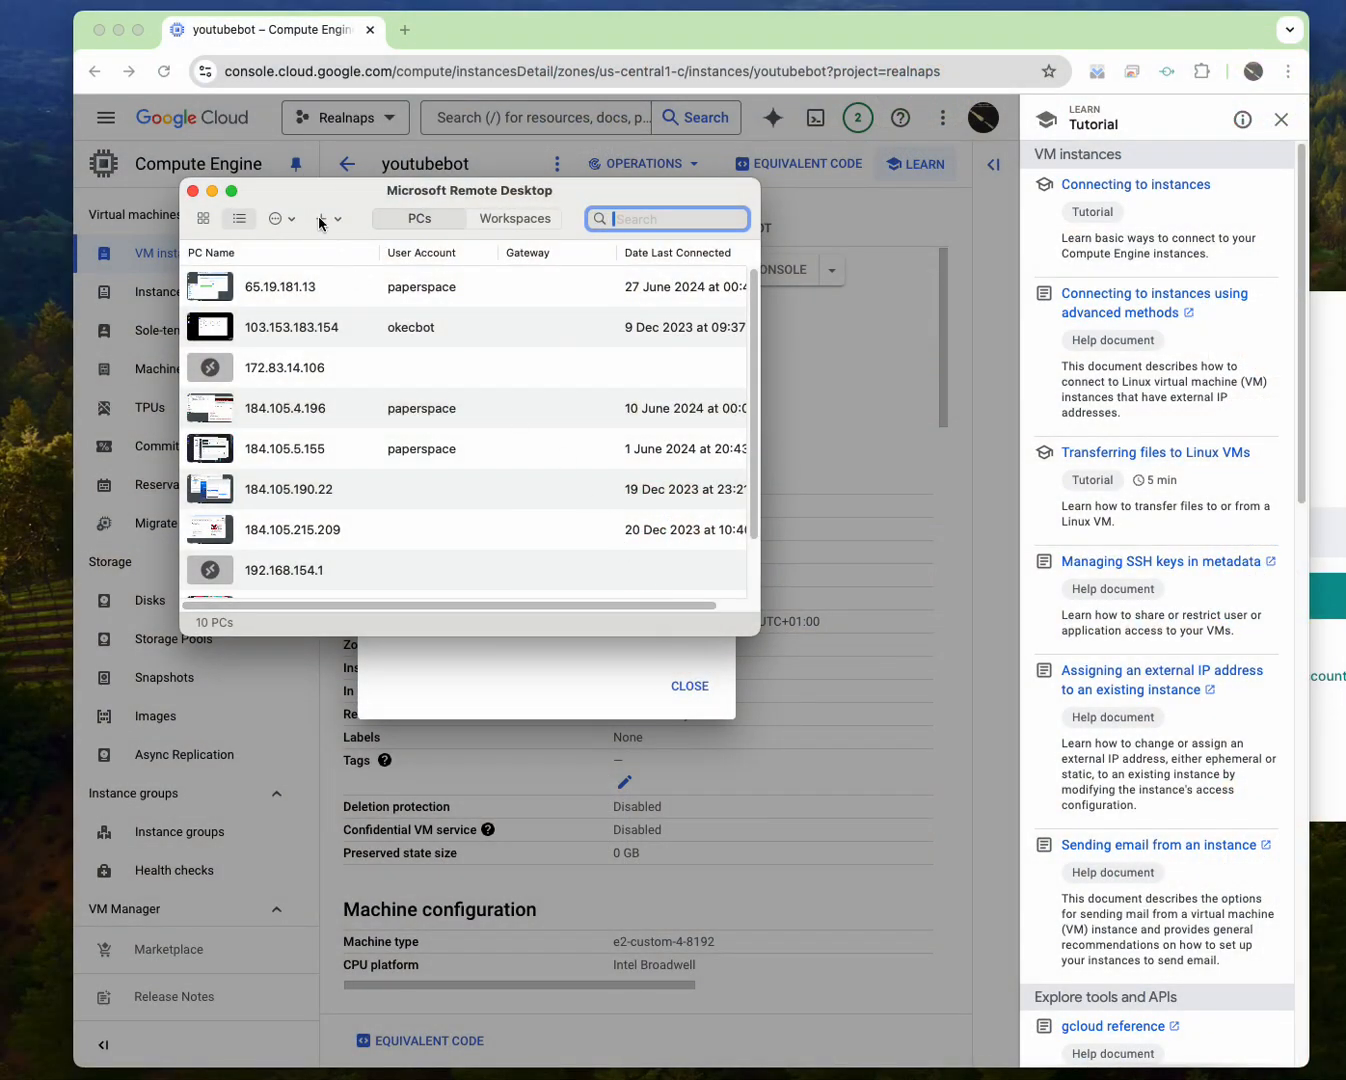
scroll(266, 528, down, 2)
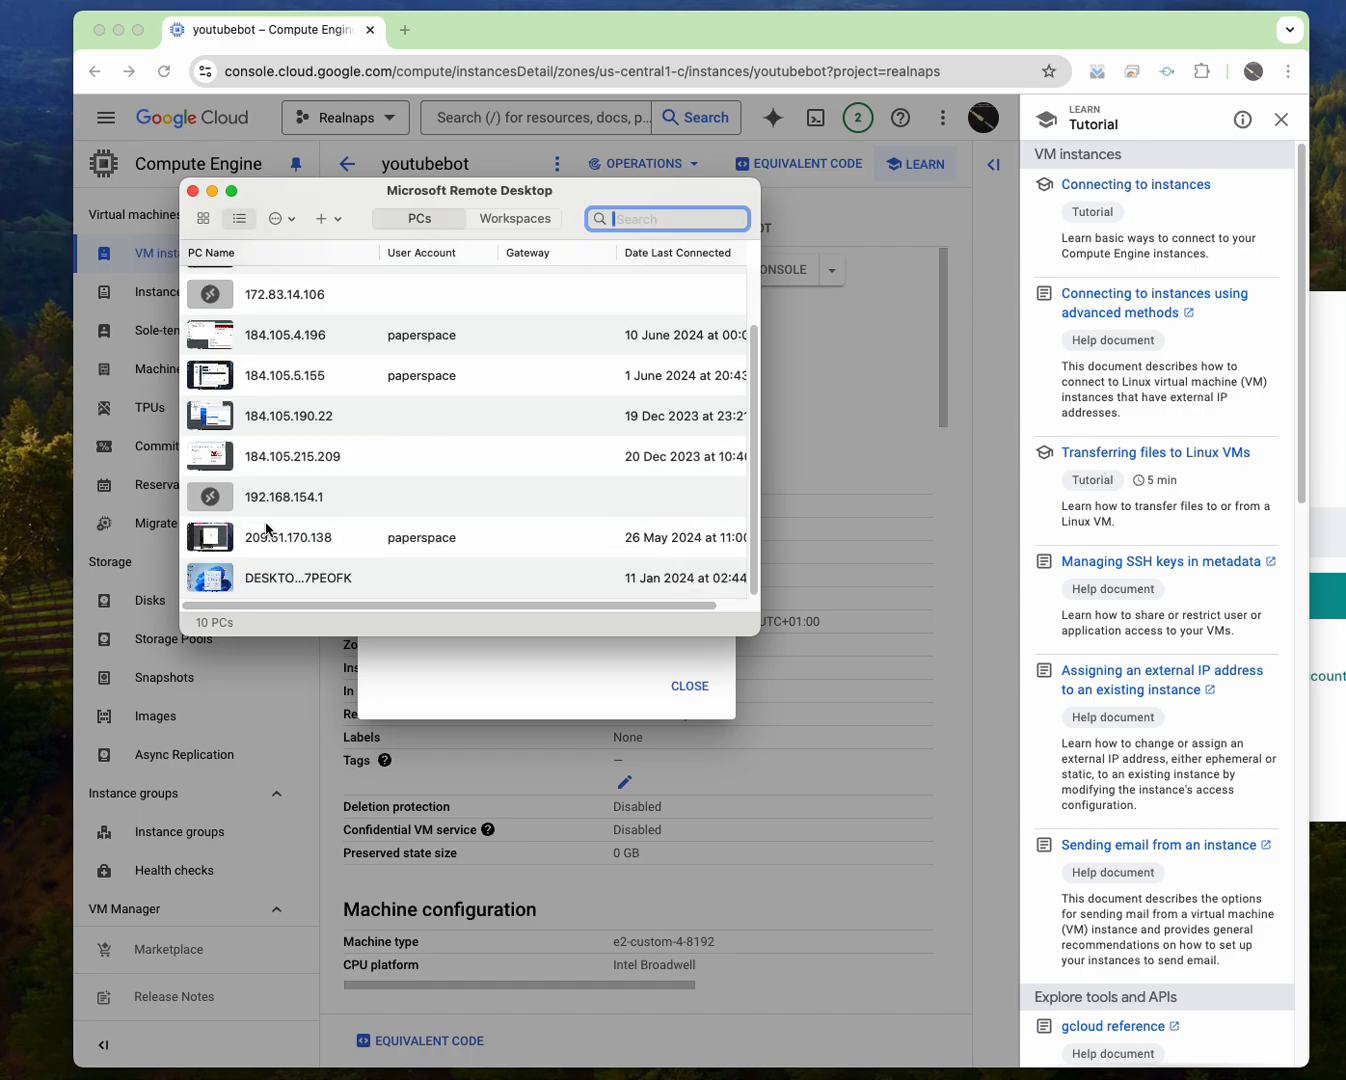
scroll(353, 440, up, 2)
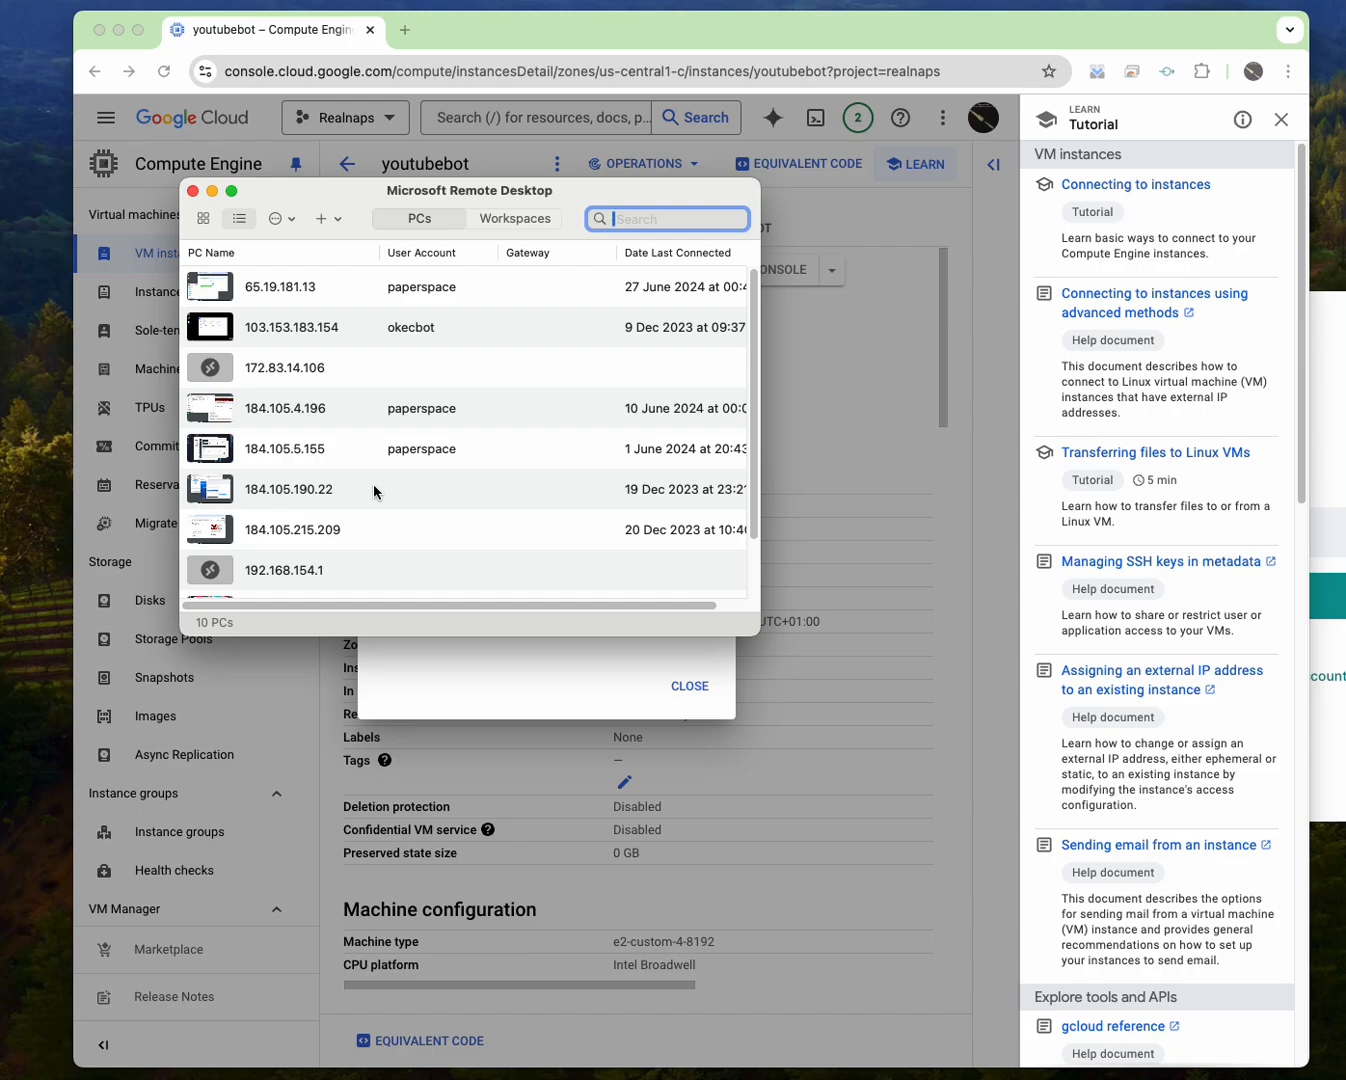
scroll(374, 492, down, 2)
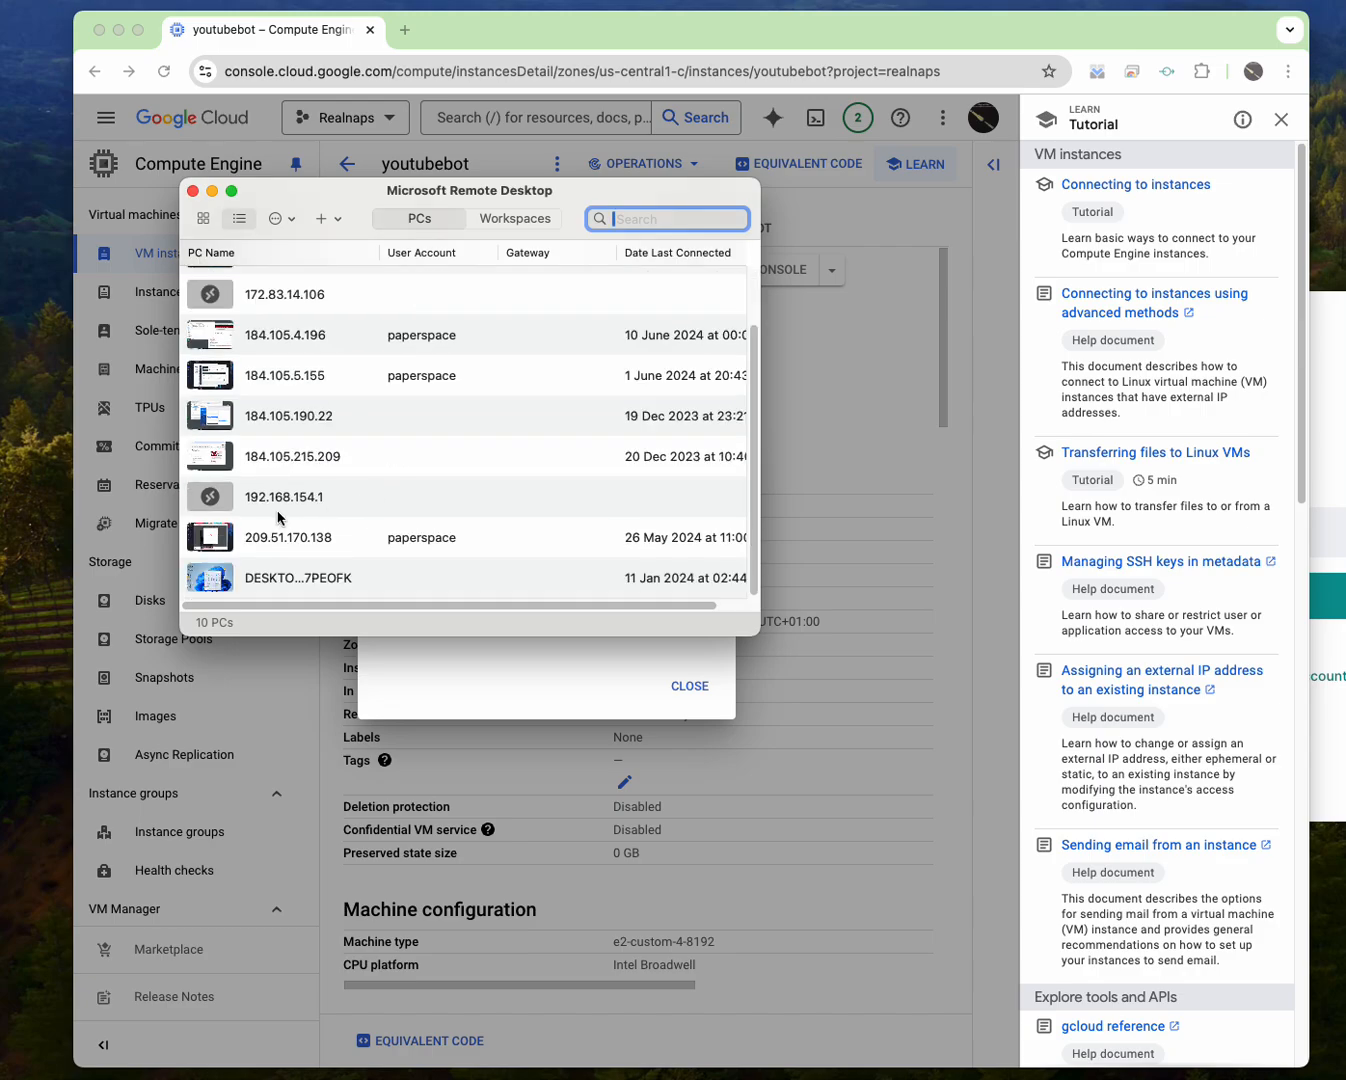
scroll(310, 570, up, 2)
scroll(317, 510, down, 2)
scroll(317, 517, up, 2)
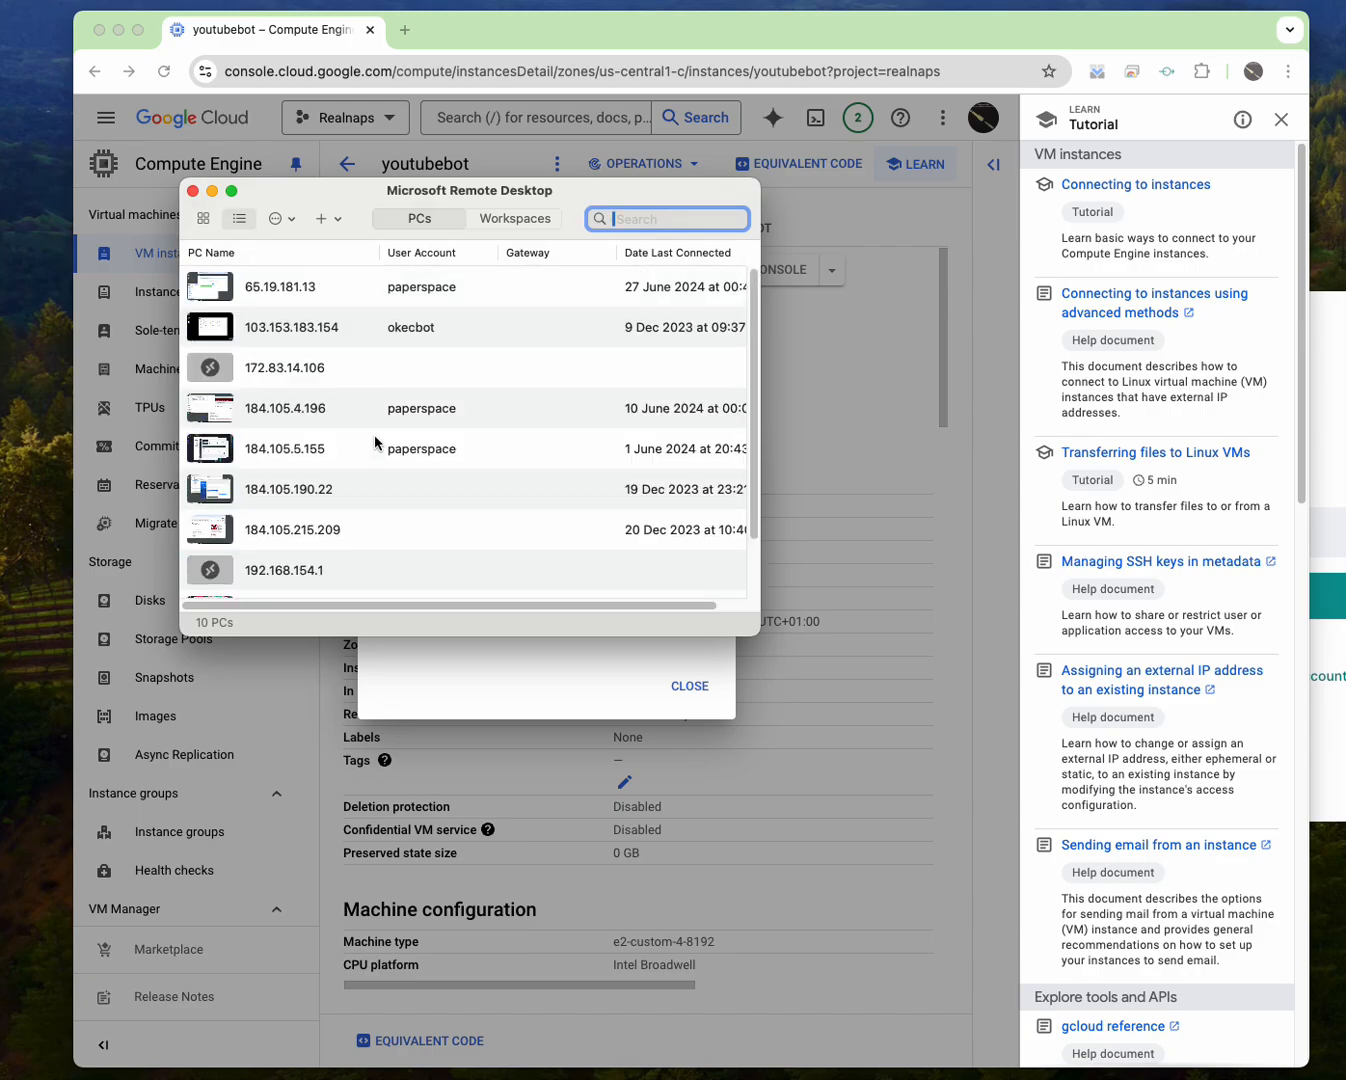
click(320, 219)
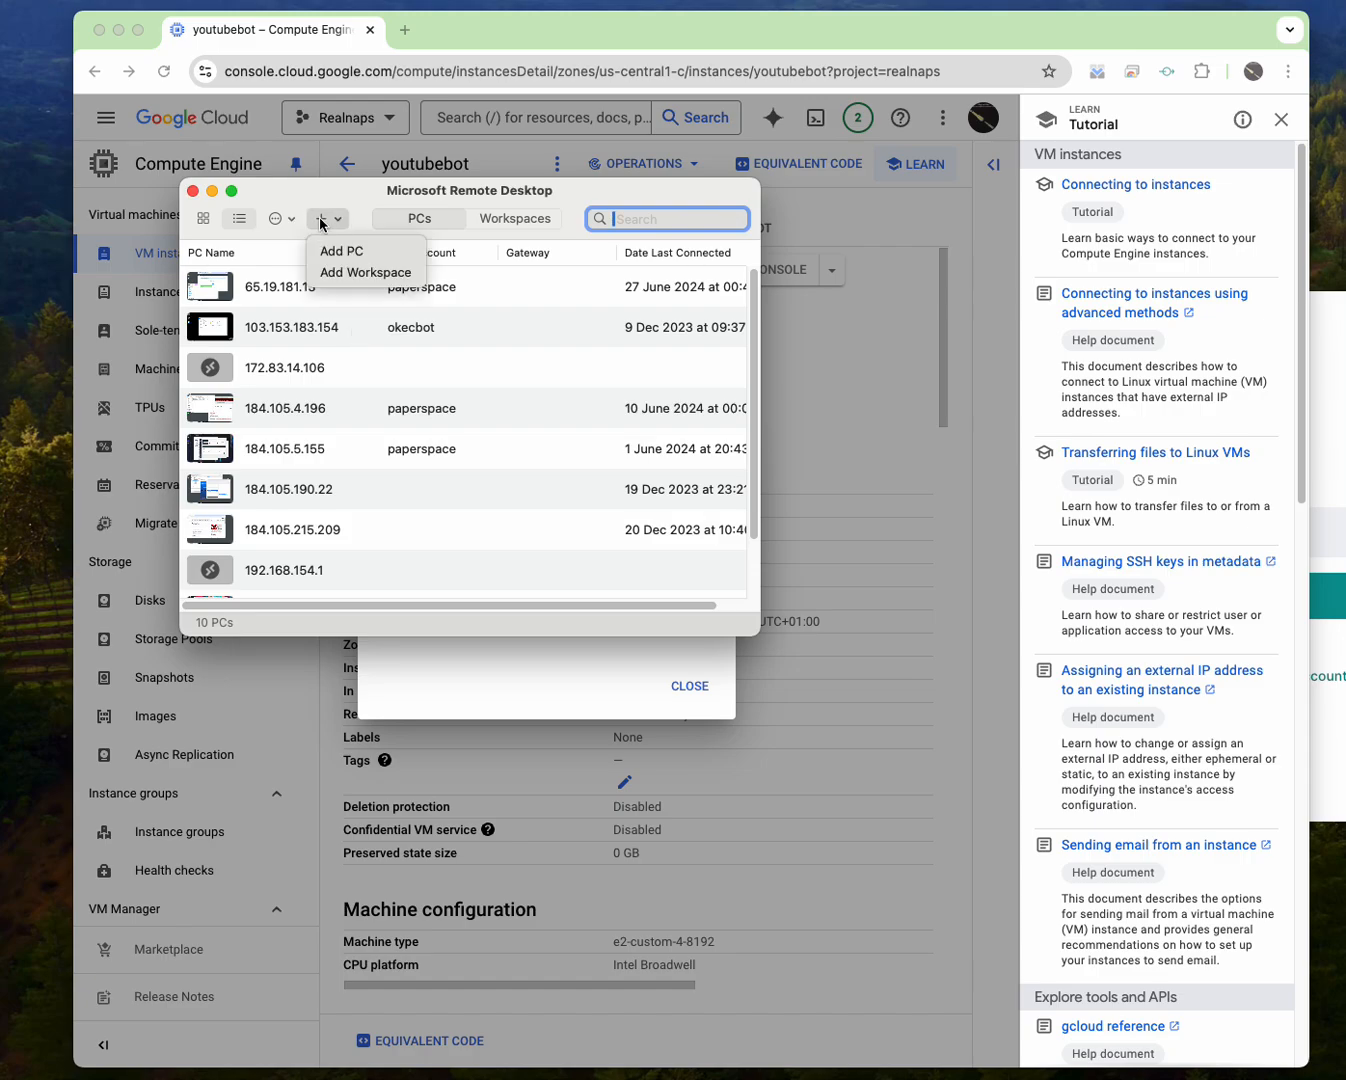
click(358, 259)
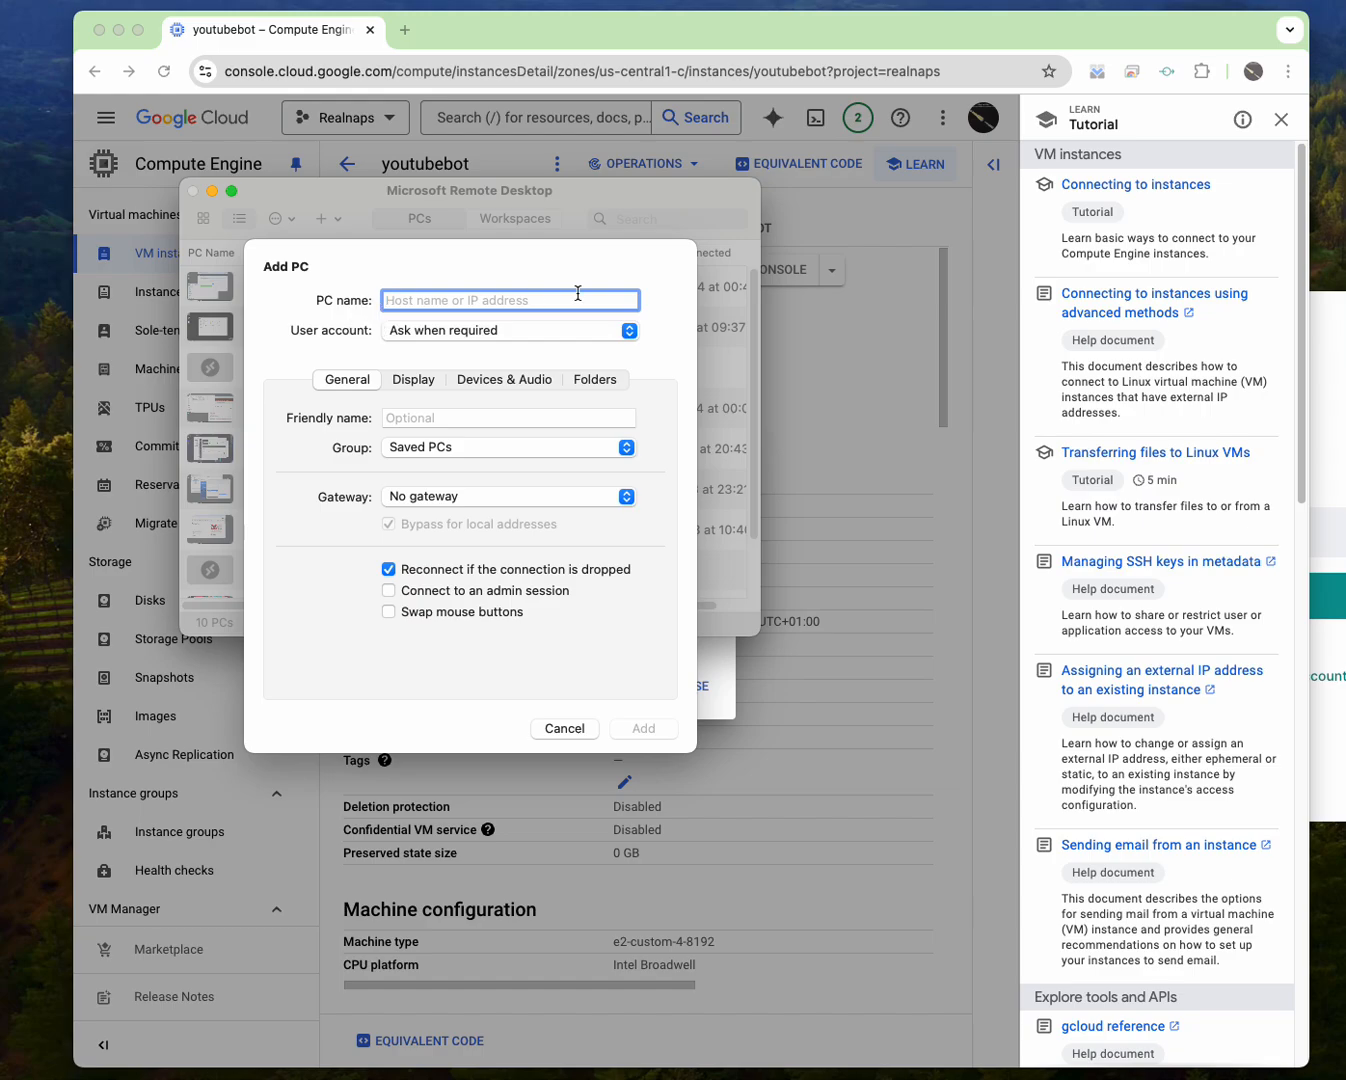
- Return to the Google Cloud console, dismiss the Windows password dialog and copy the youtubebot instance's external IP address from its network interfaces
click(867, 280)
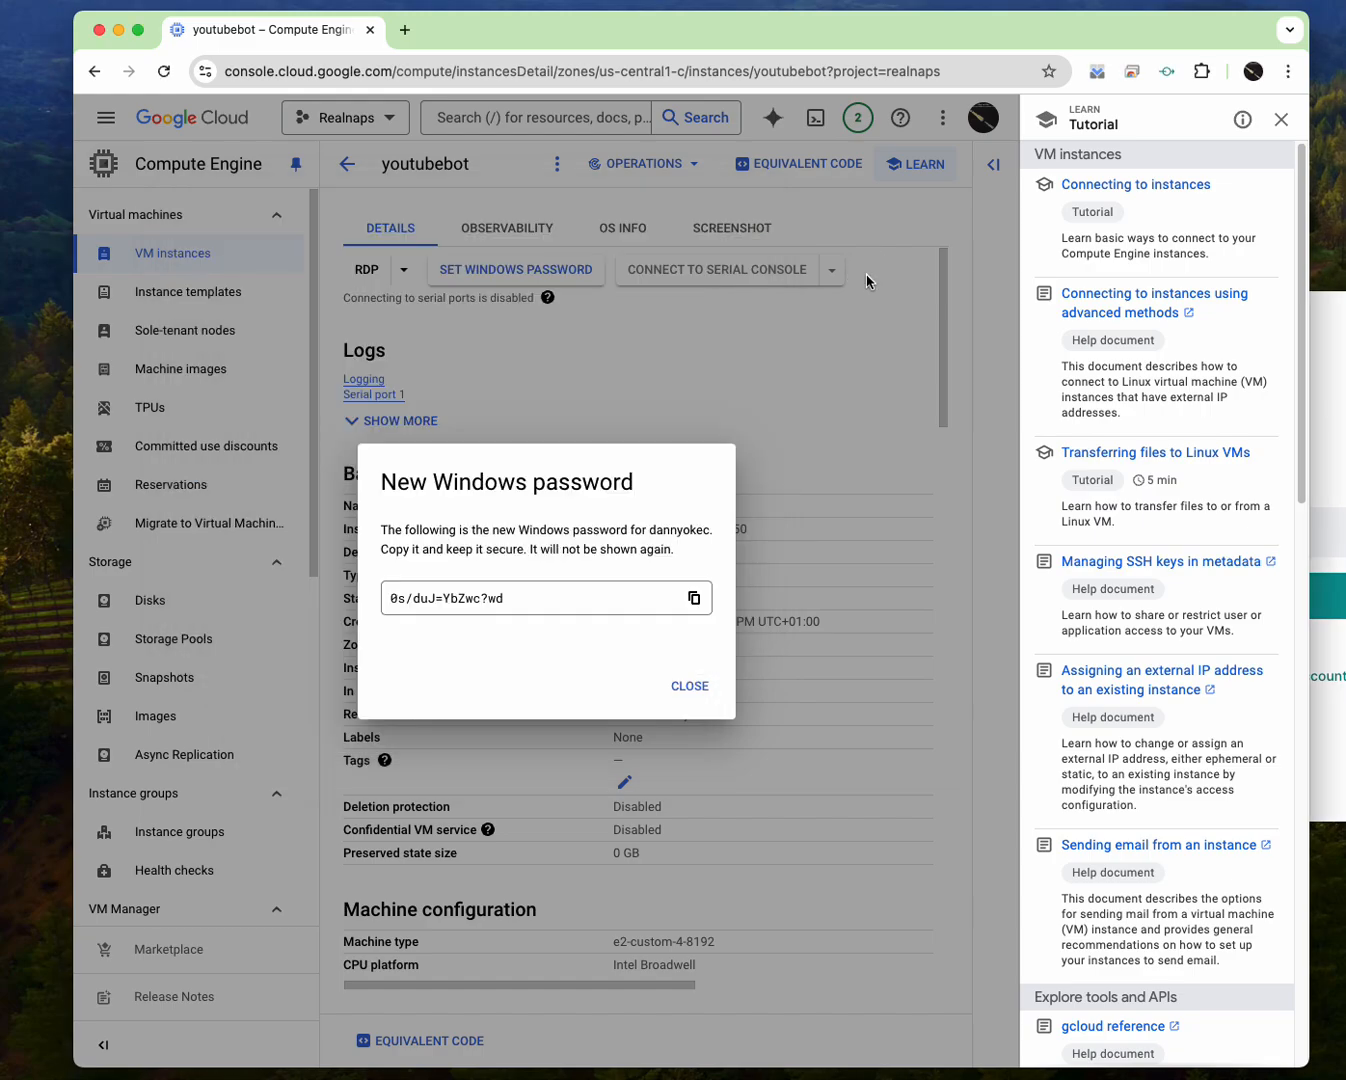
click(689, 684)
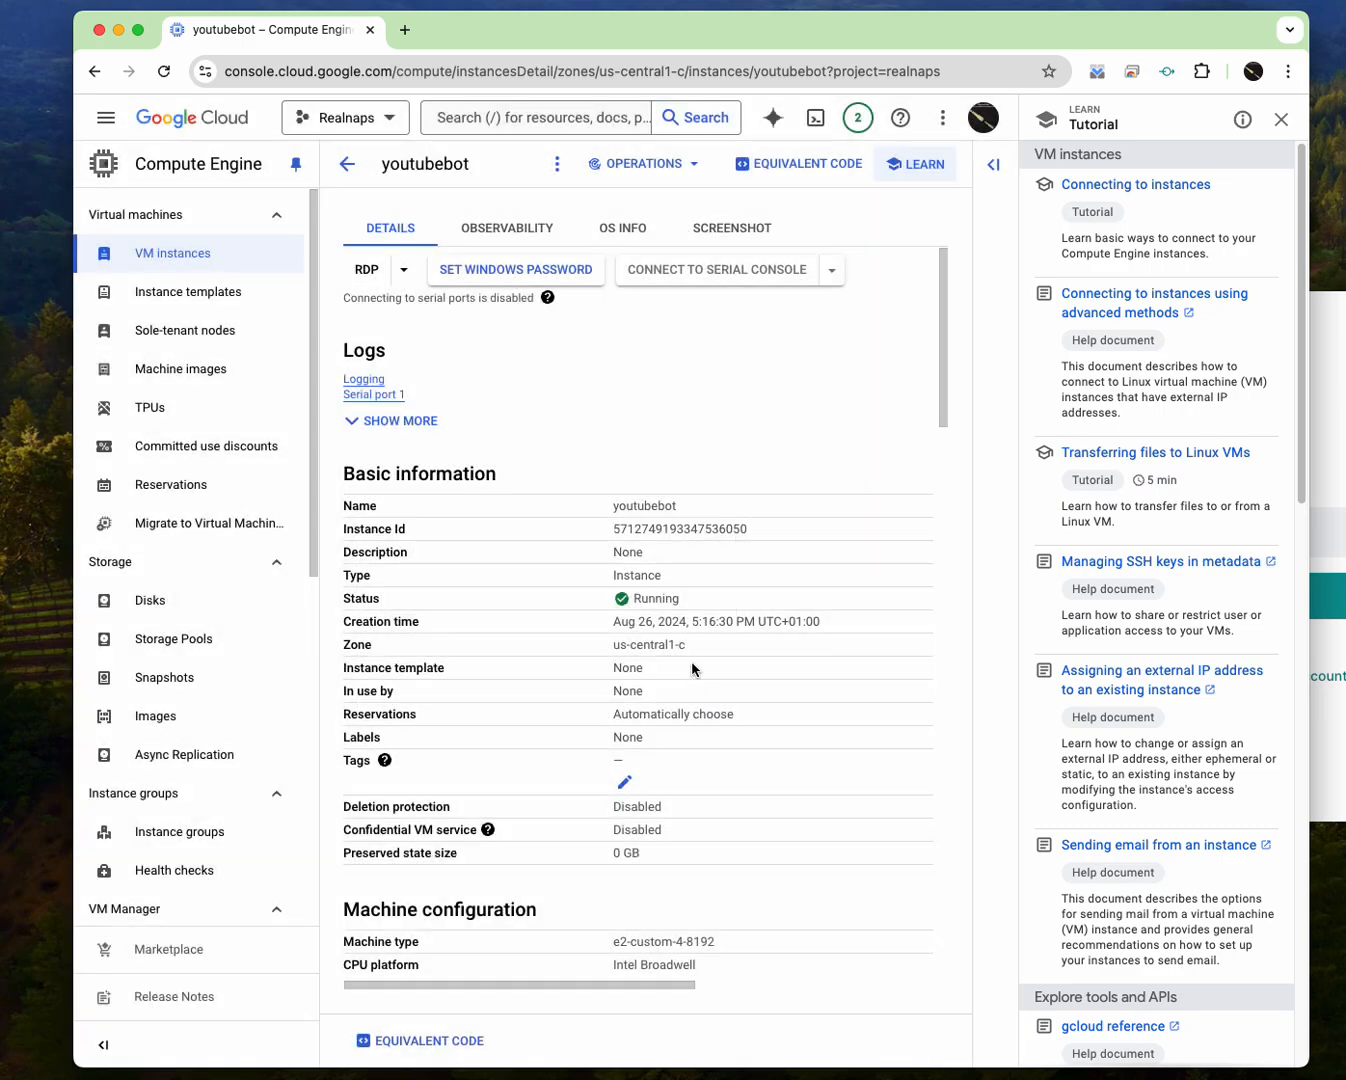
scroll(684, 657, down, 12)
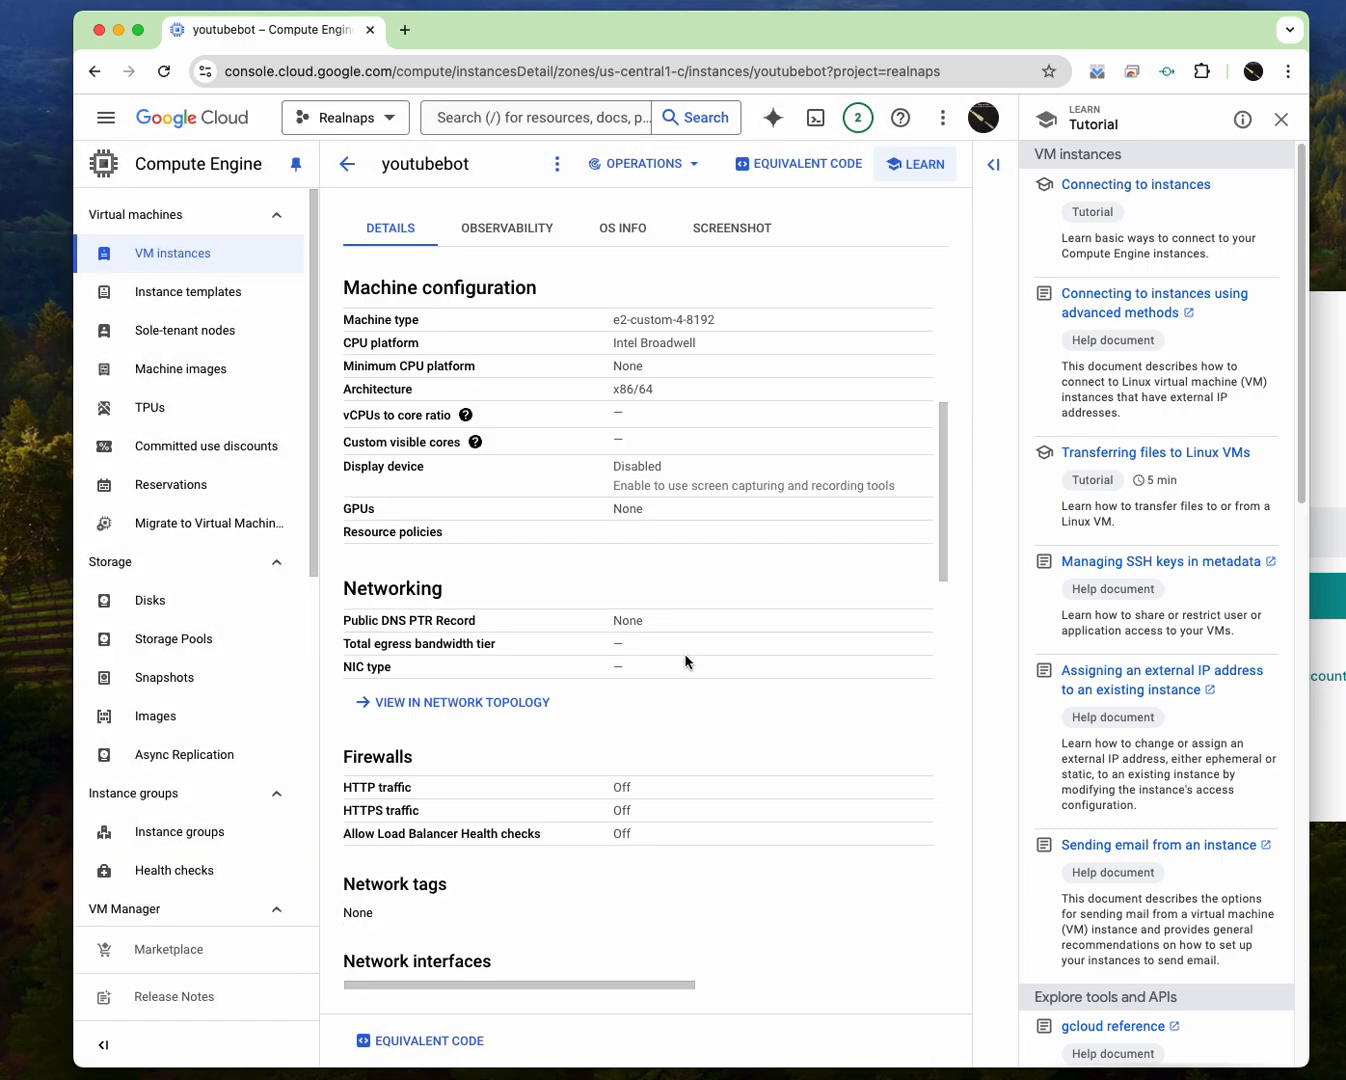
scroll(688, 664, down, 2)
scroll(688, 664, up, 3)
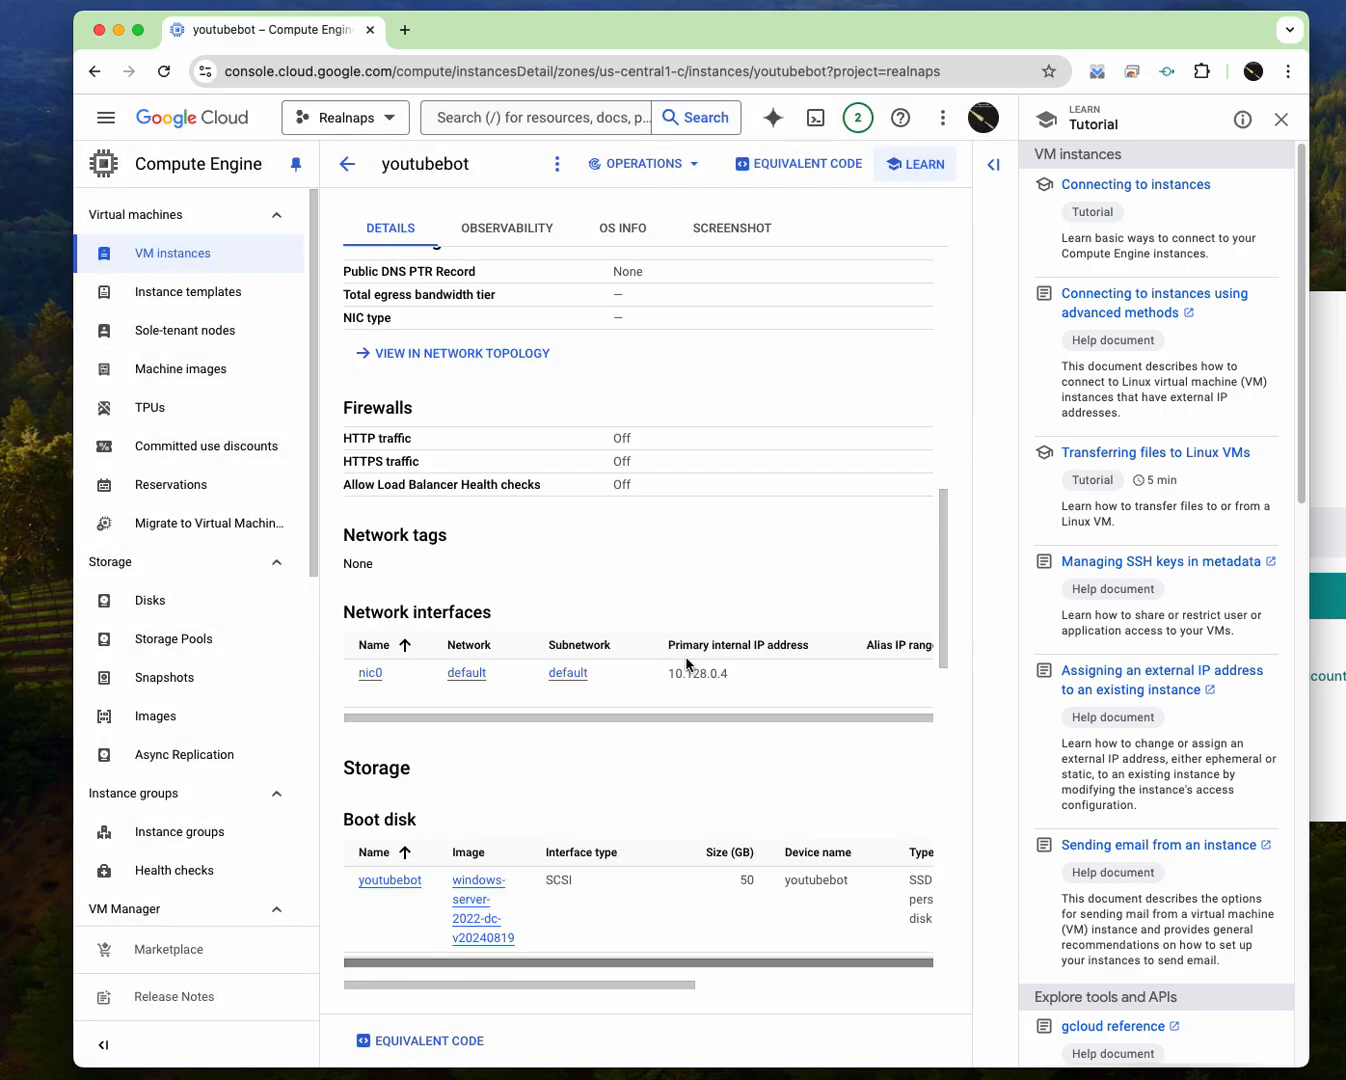
scroll(686, 662, down, 10)
scroll(686, 662, up, 1)
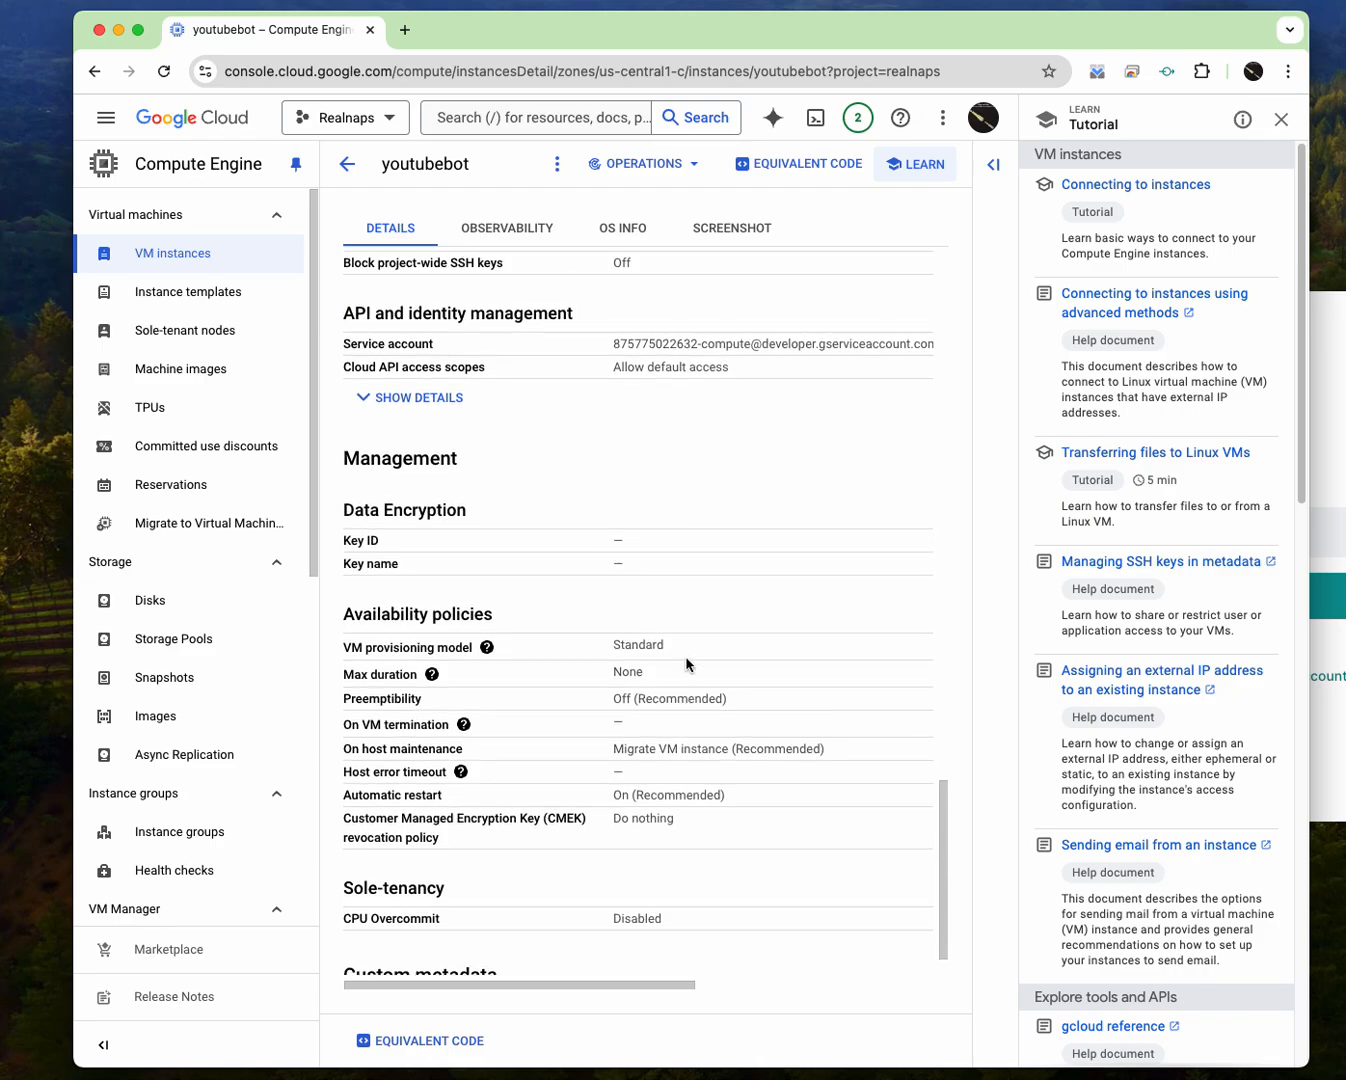
scroll(688, 663, down, 1)
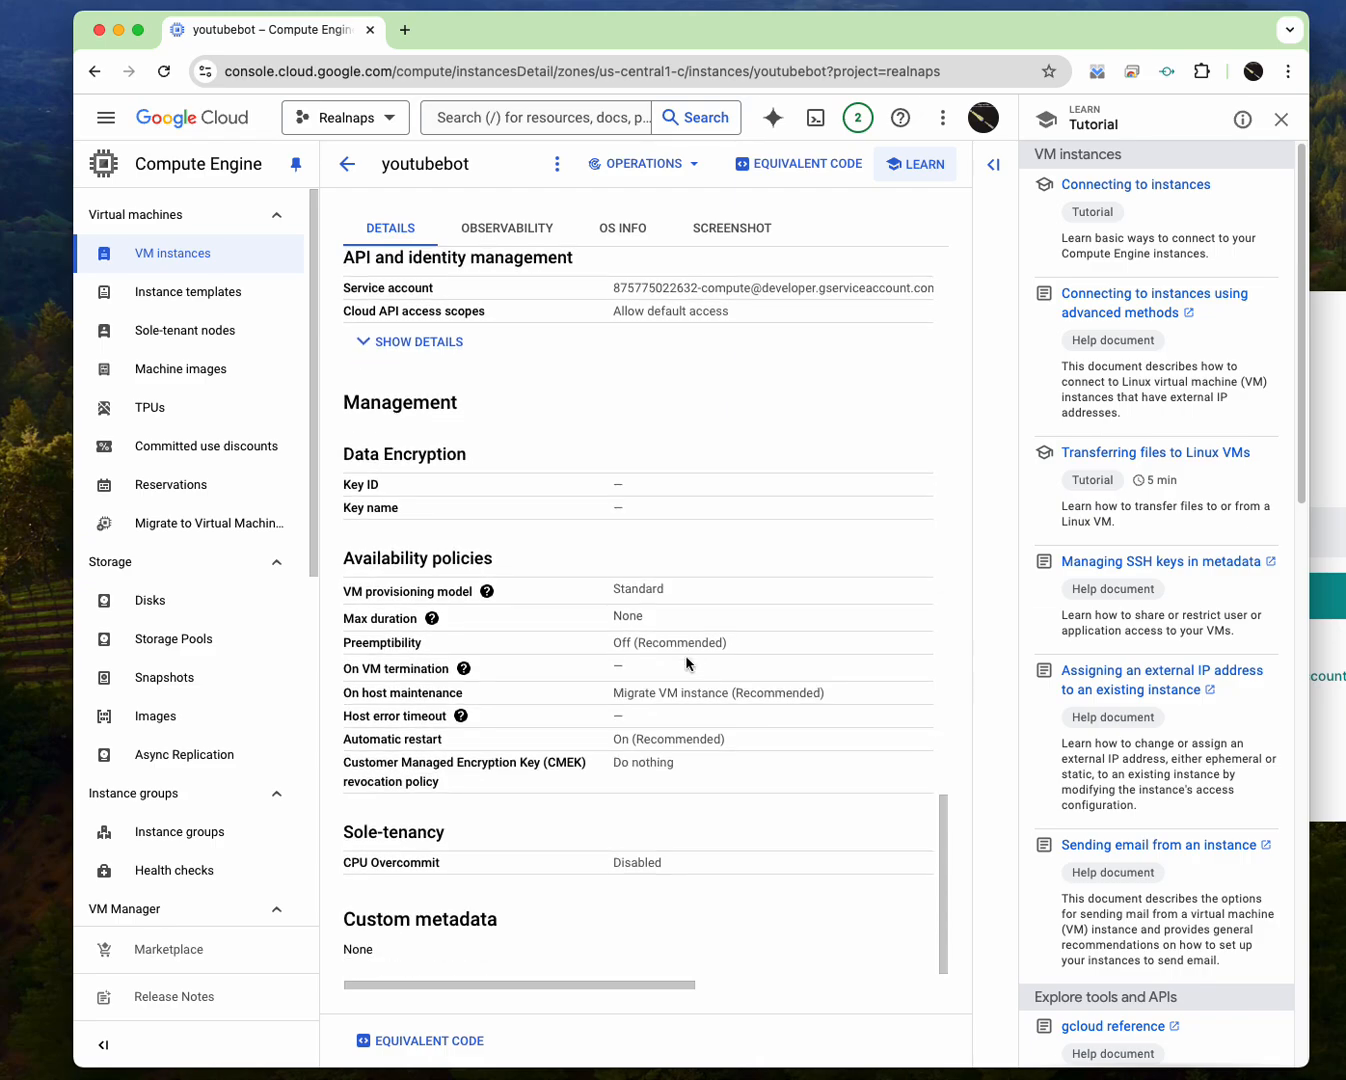
scroll(669, 661, up, 15)
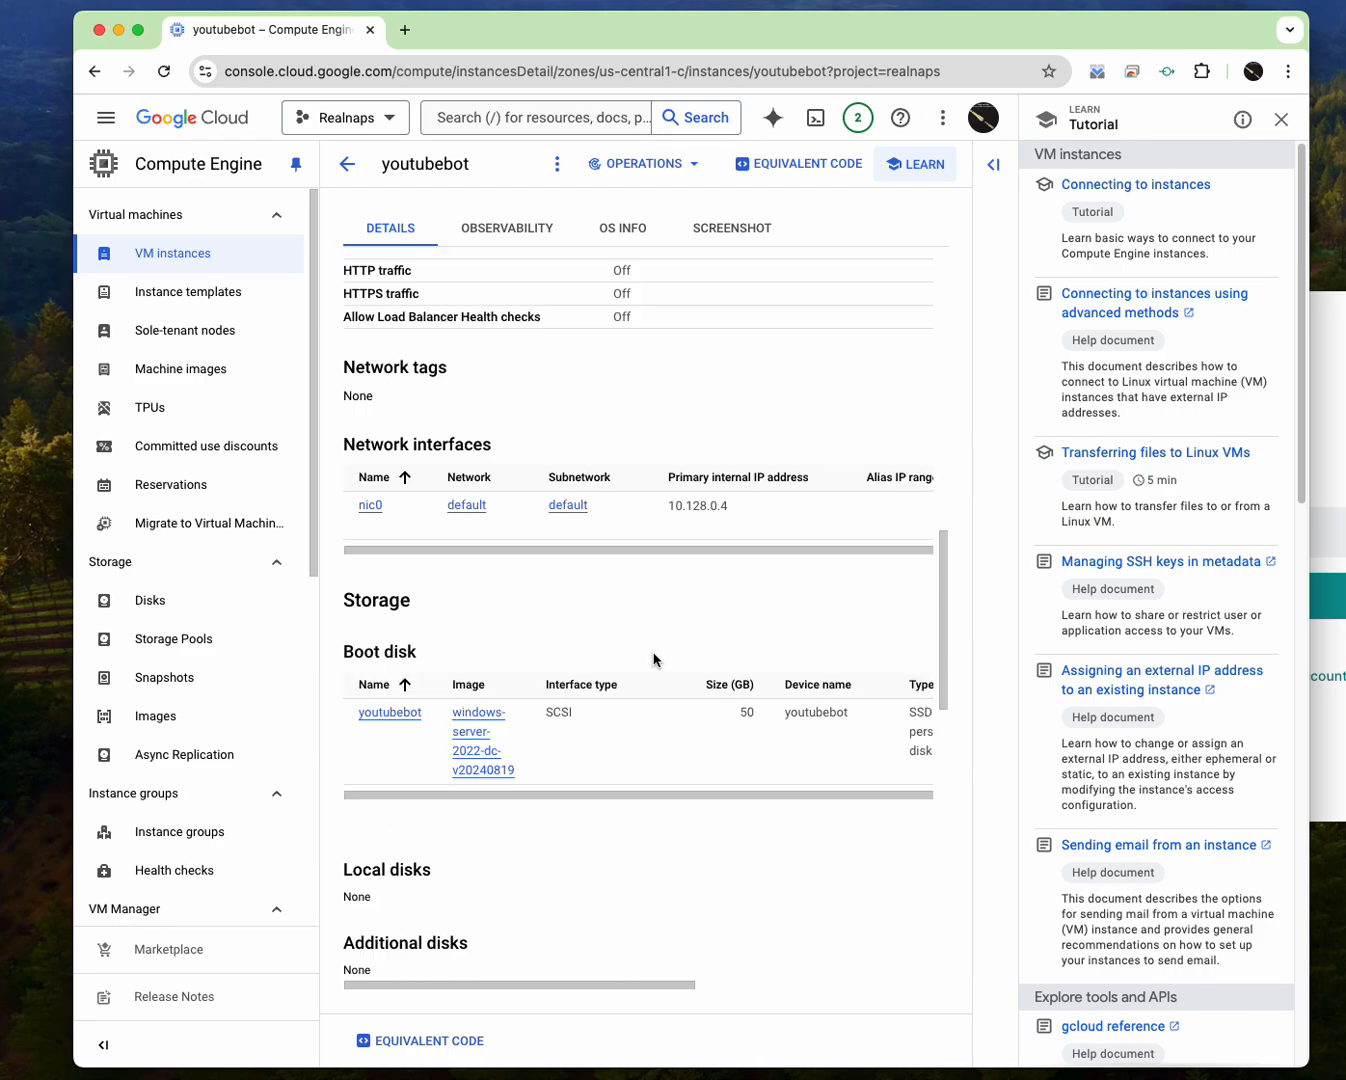
scroll(653, 659, up, 2)
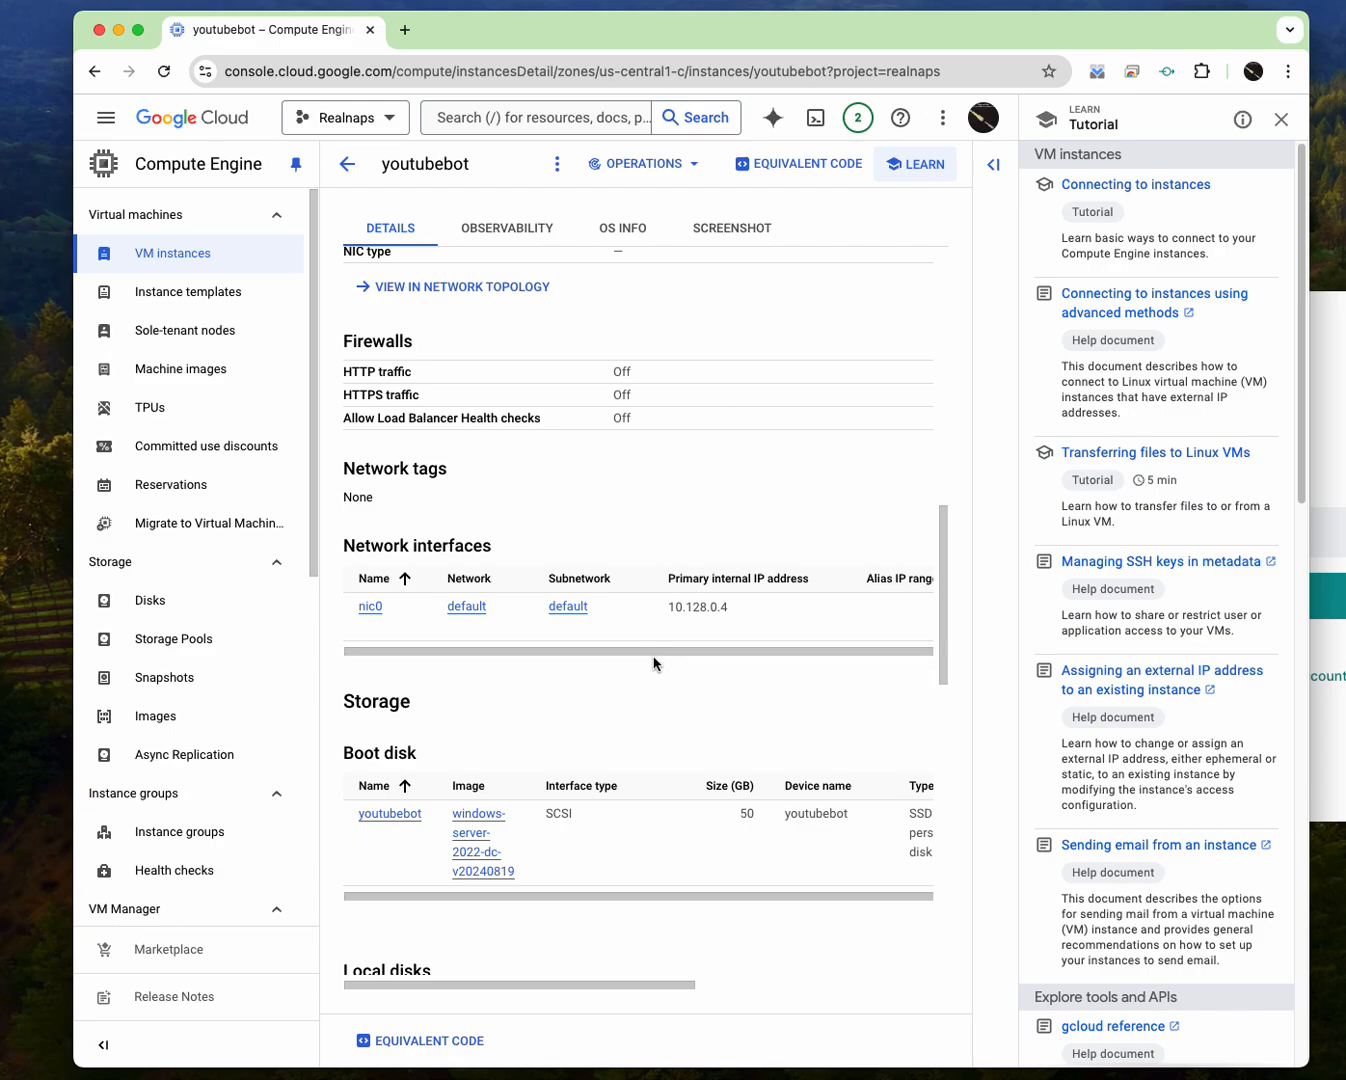
scroll(653, 667, up, 5)
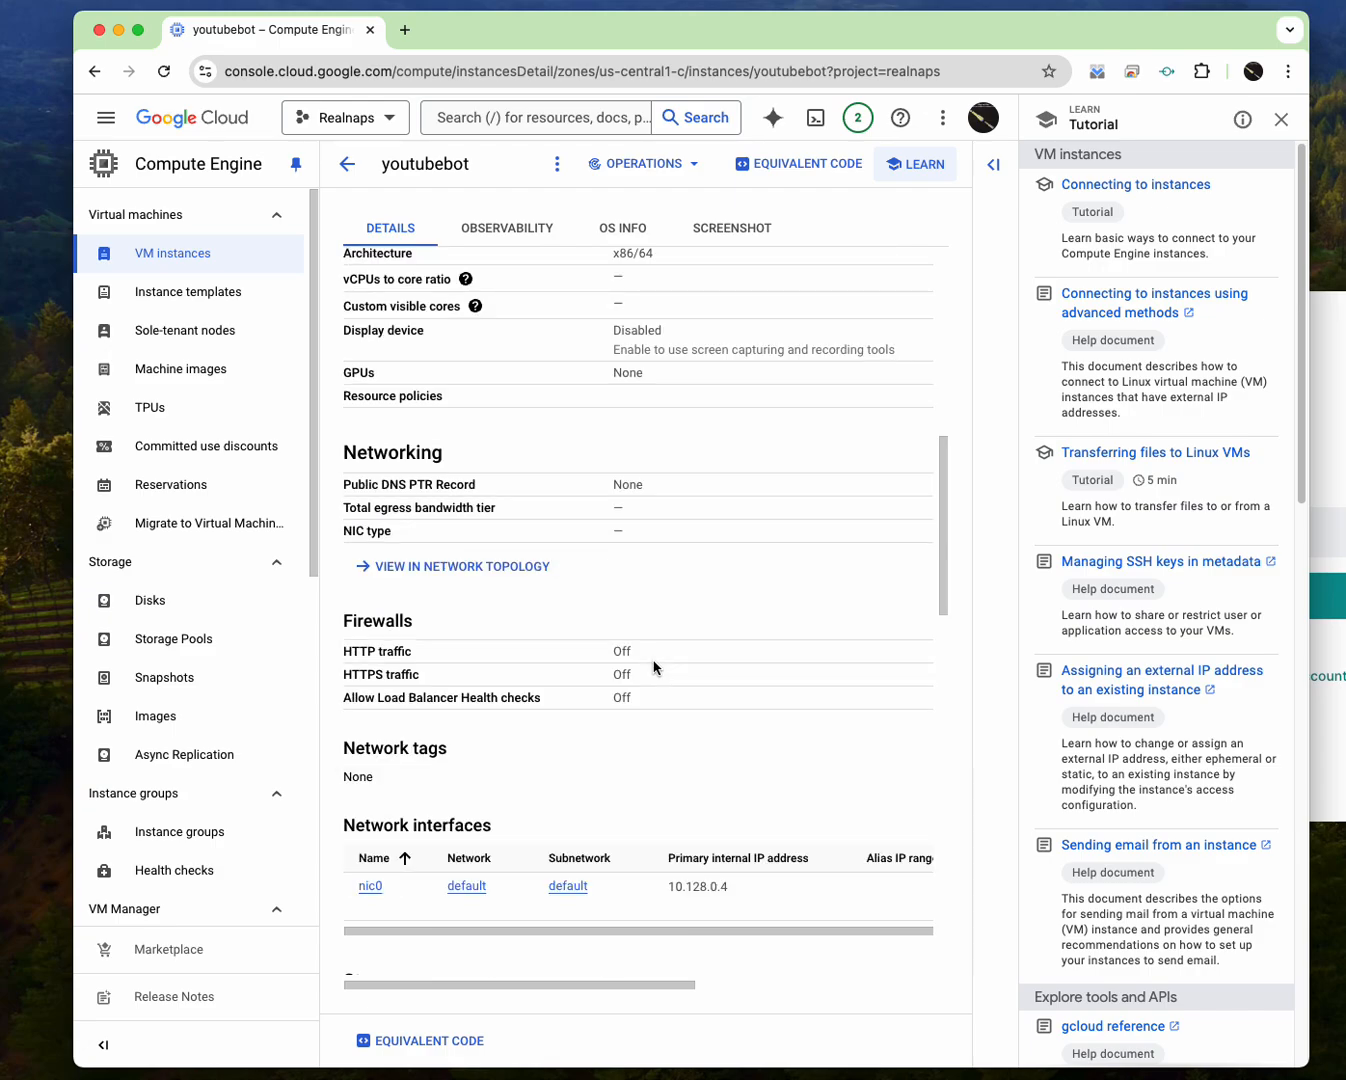
scroll(626, 801, up, 1)
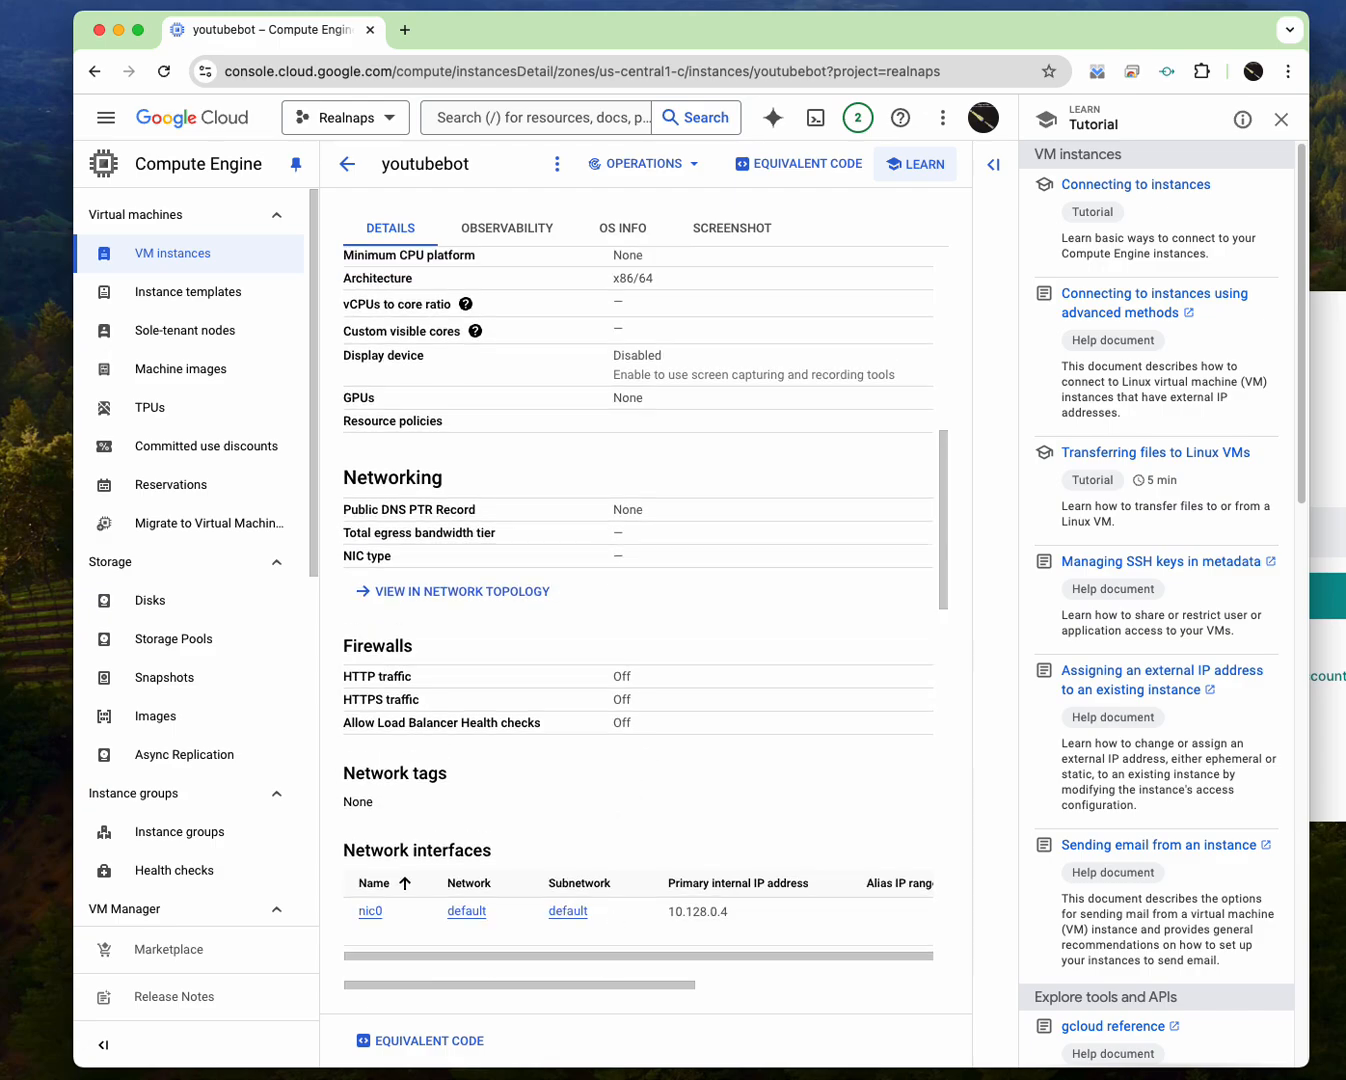
drag(663, 963, 935, 942)
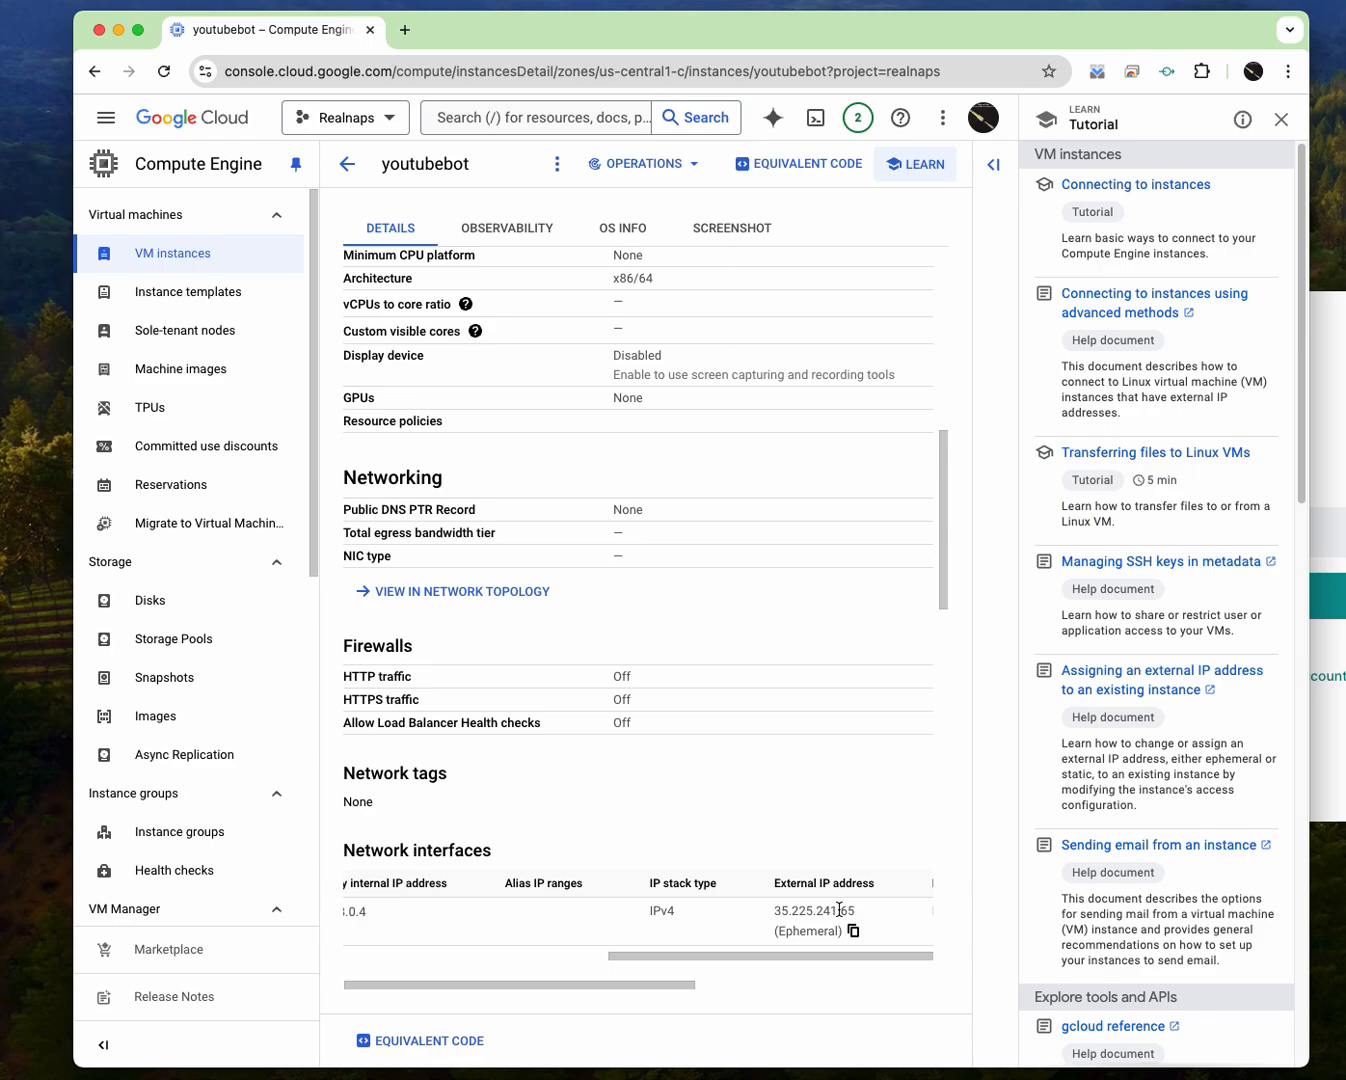
click(853, 932)
- In Microsoft Remote Desktop, paste the copied address 35.225.241.65 as the PC name and add the PC
key(super+Tab)
right_click(470, 309)
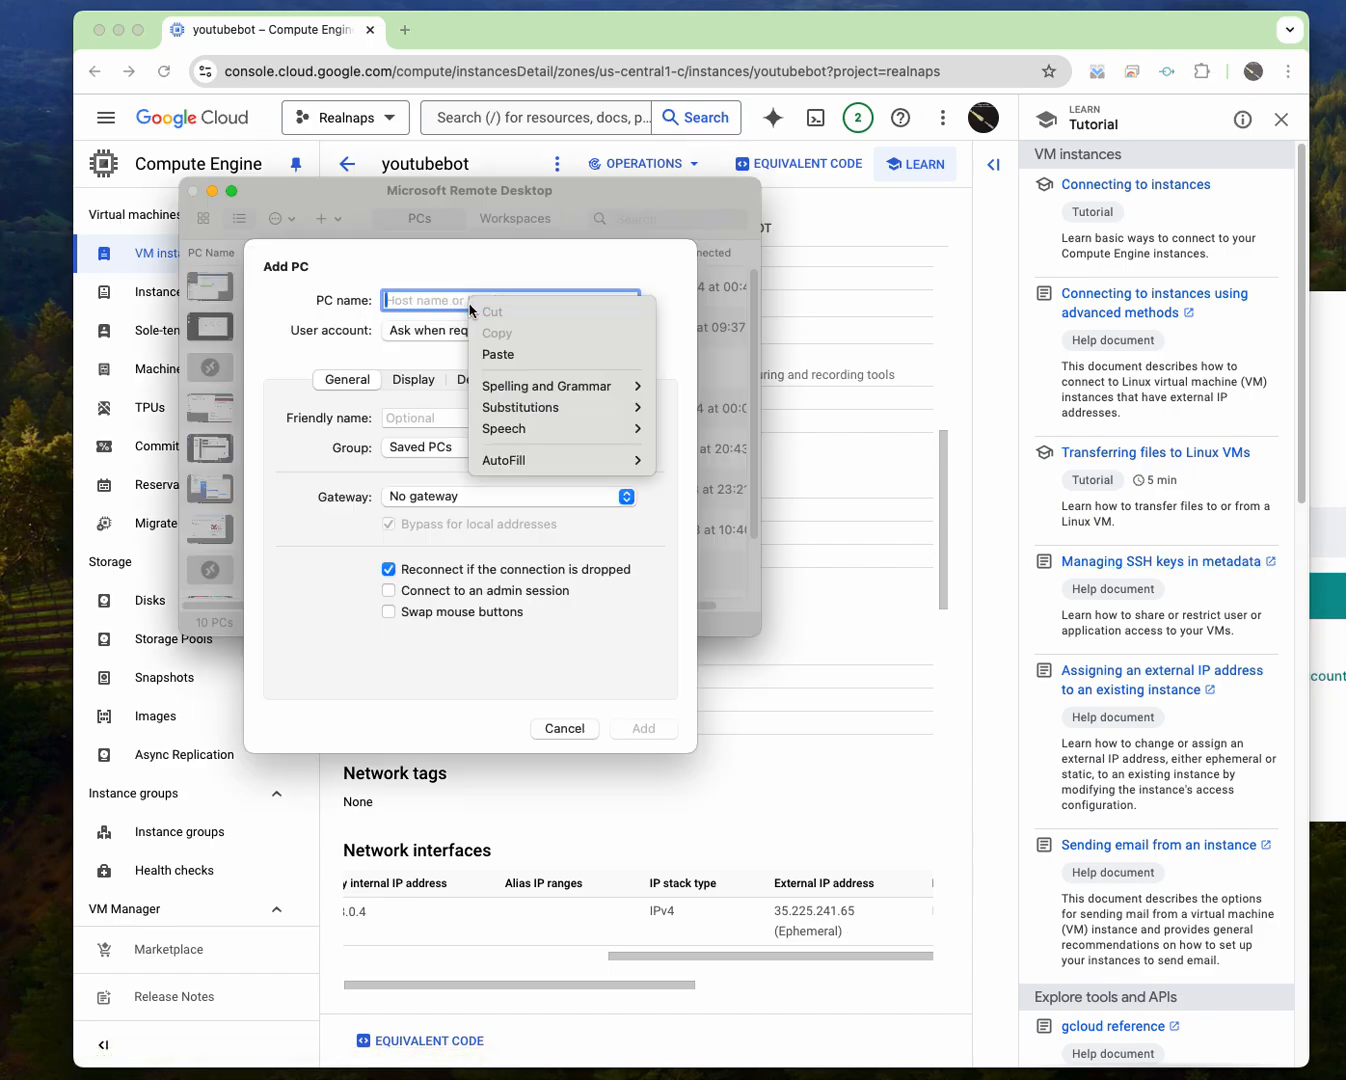
click(499, 356)
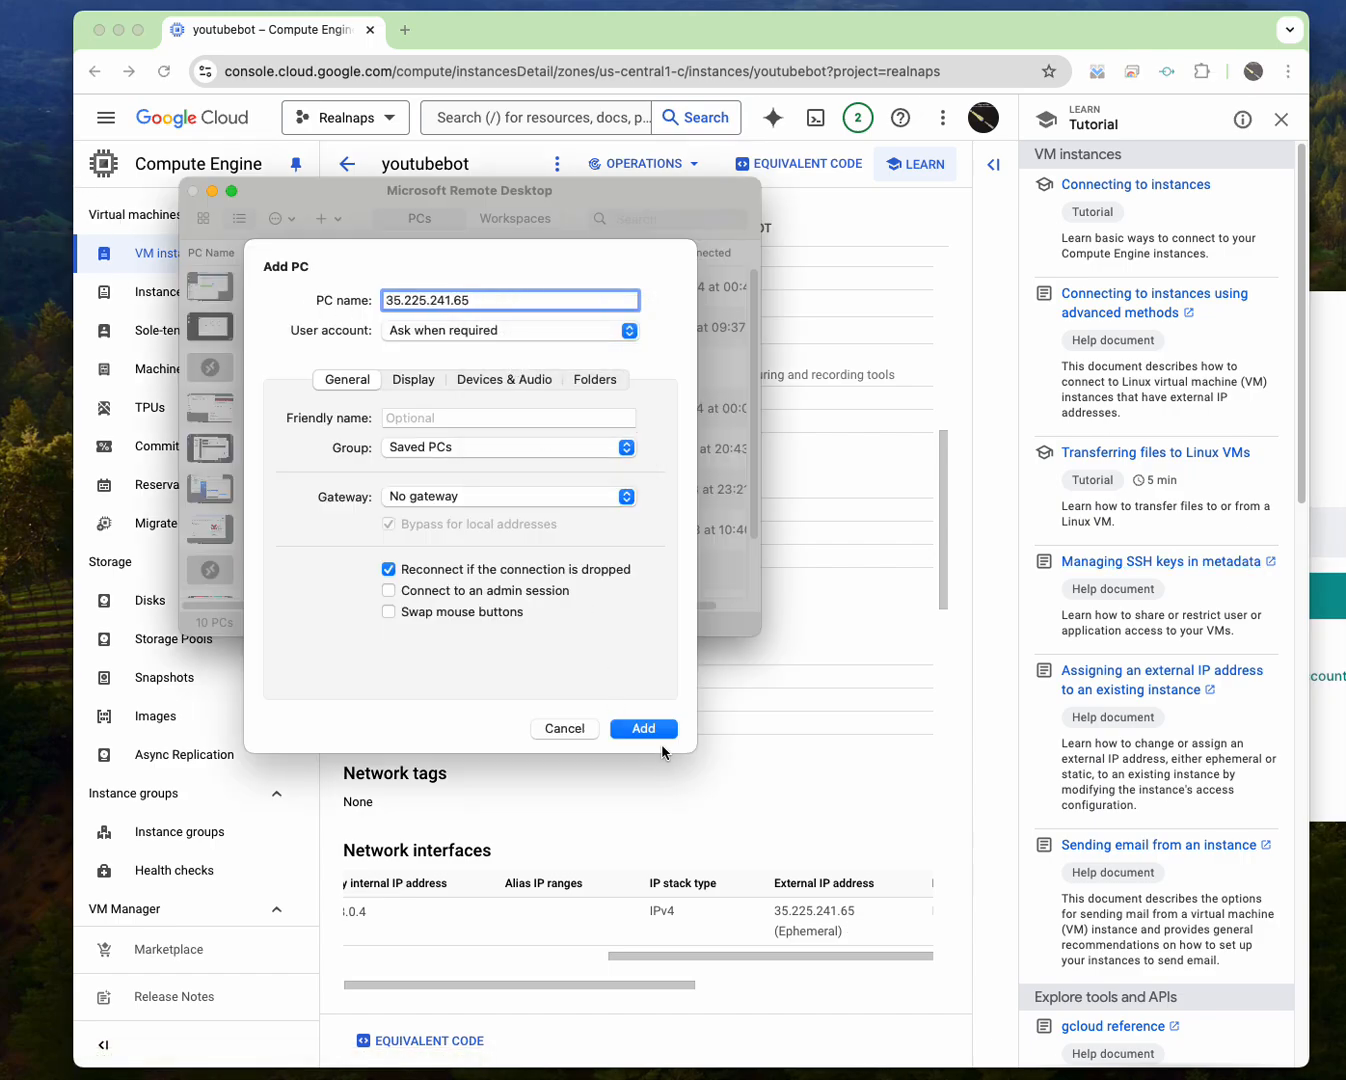
click(656, 728)
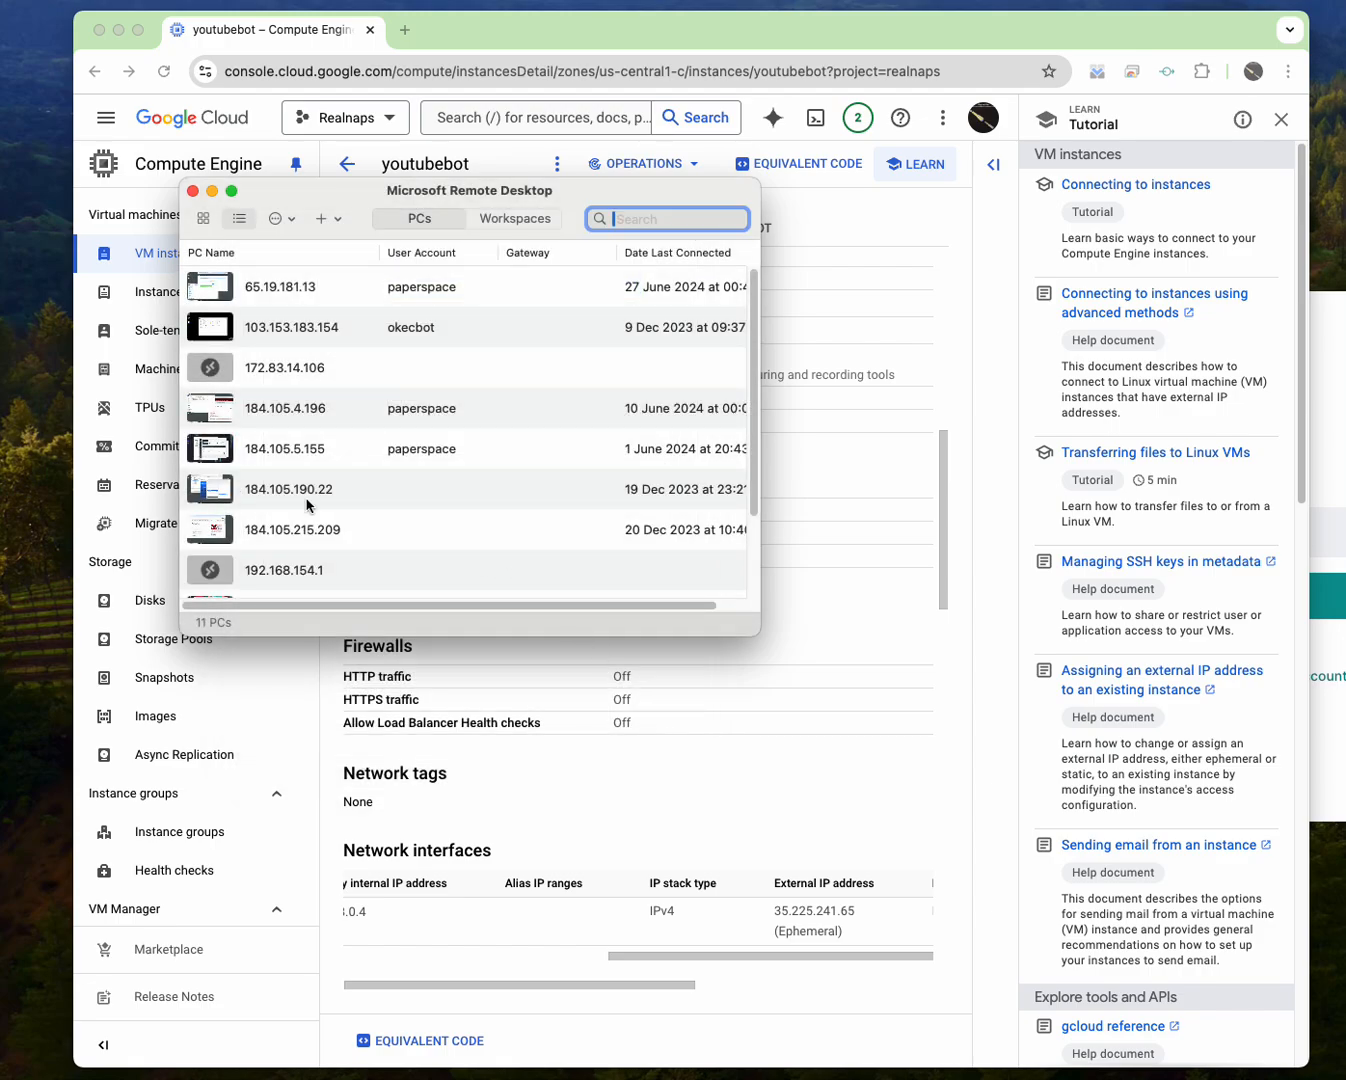
- Try to connect to the newly added PC 35.225.241.65 and reposition the Microsoft Remote Desktop window over the browser
scroll(306, 549, down, 3)
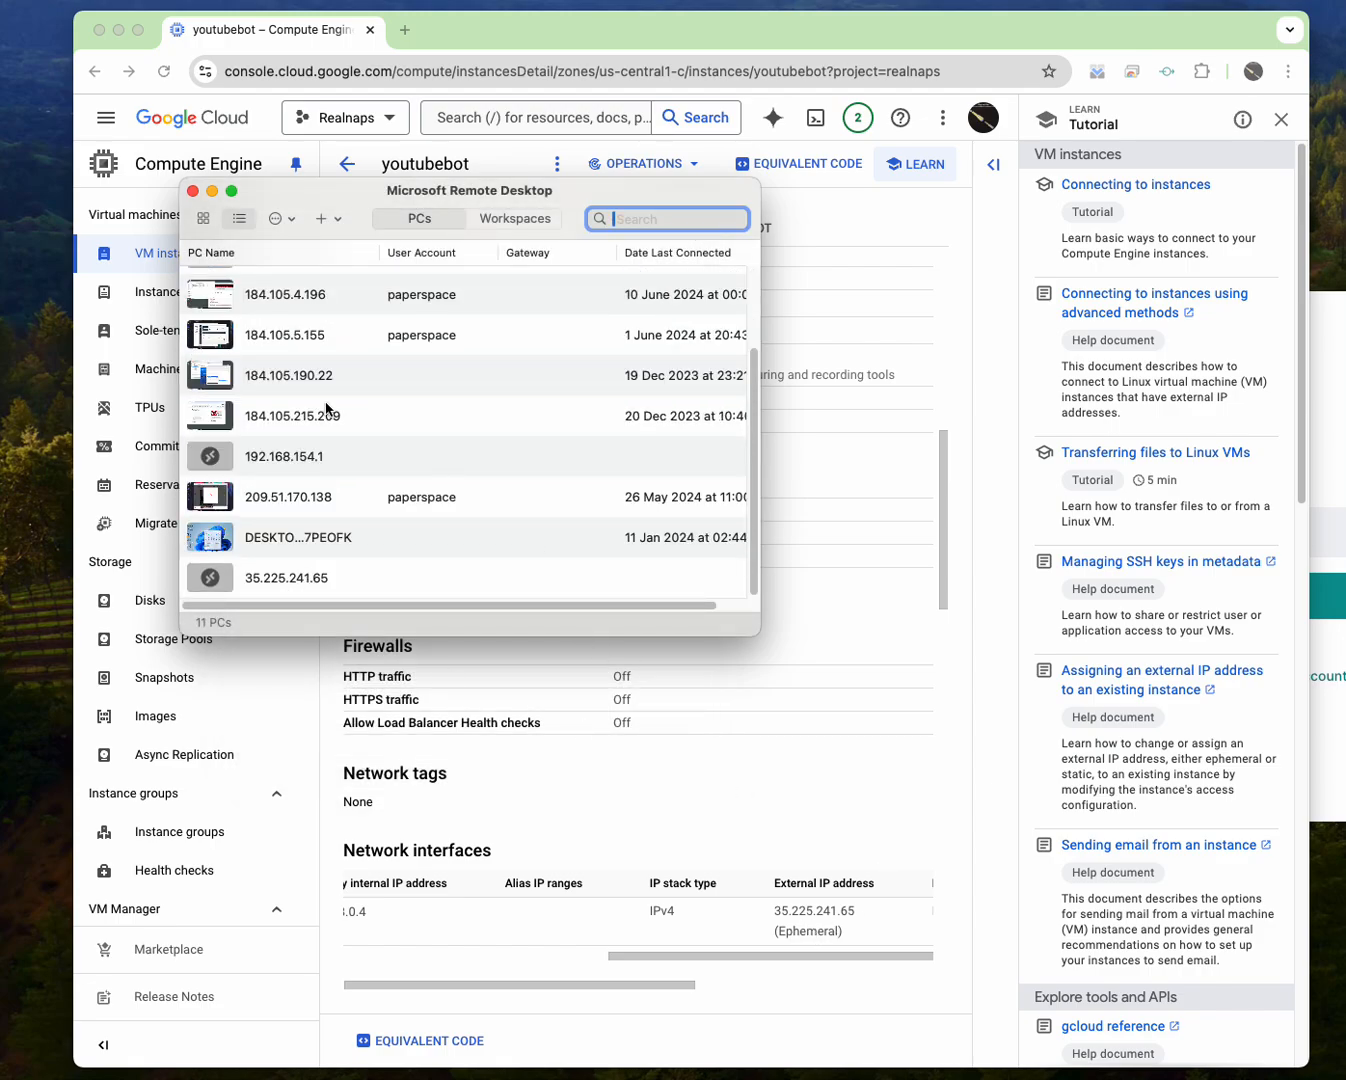
double_click(333, 594)
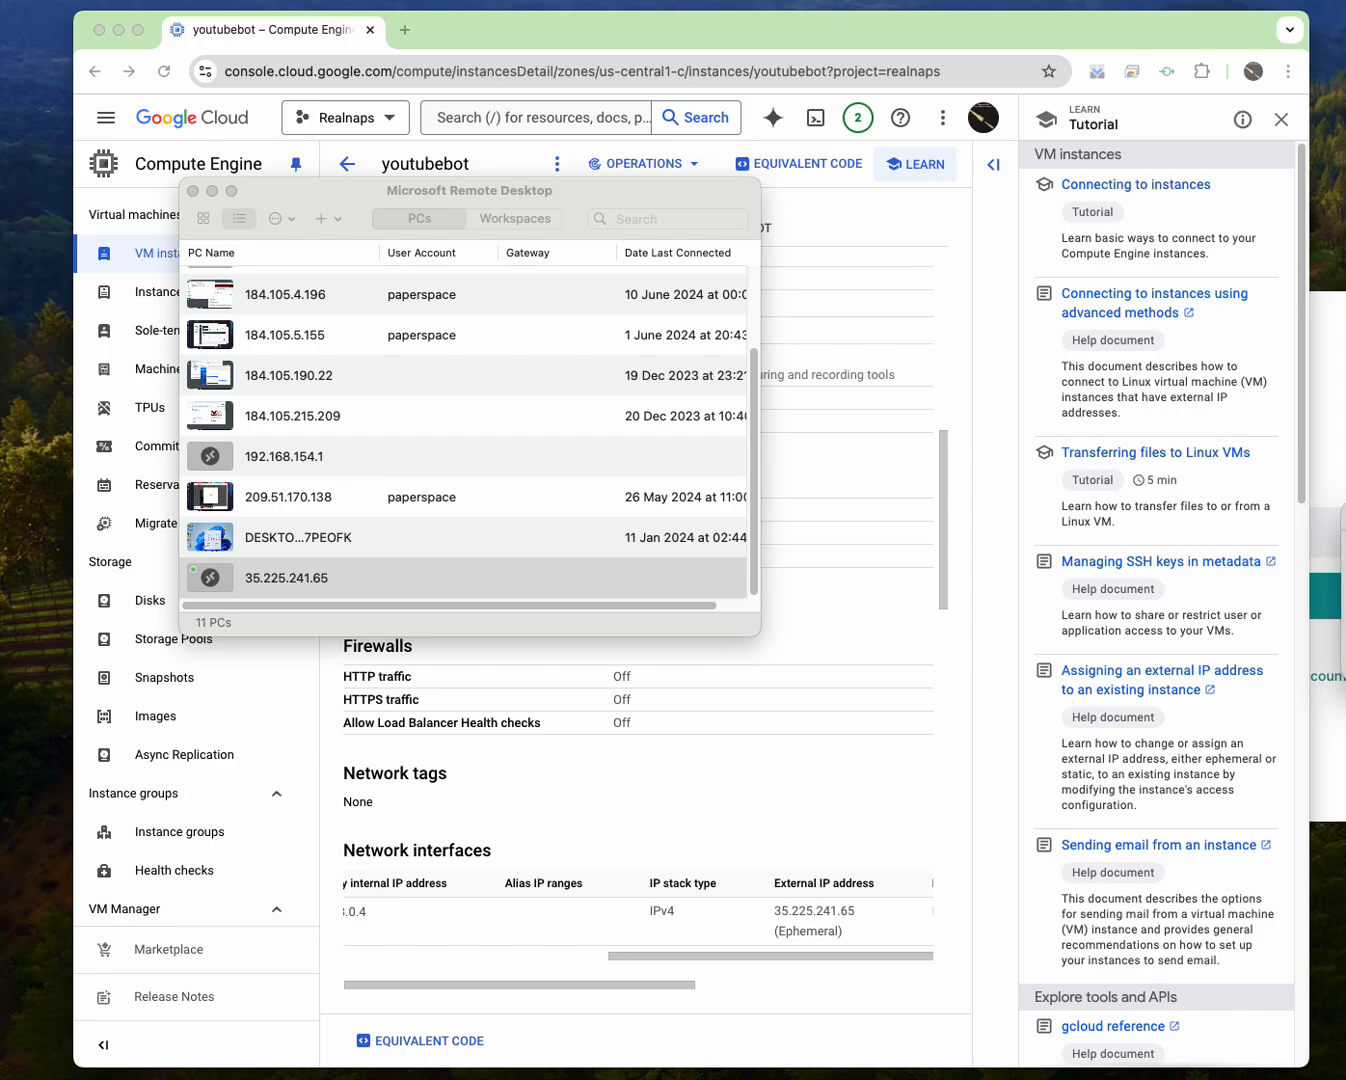
drag(577, 206, 0, 305)
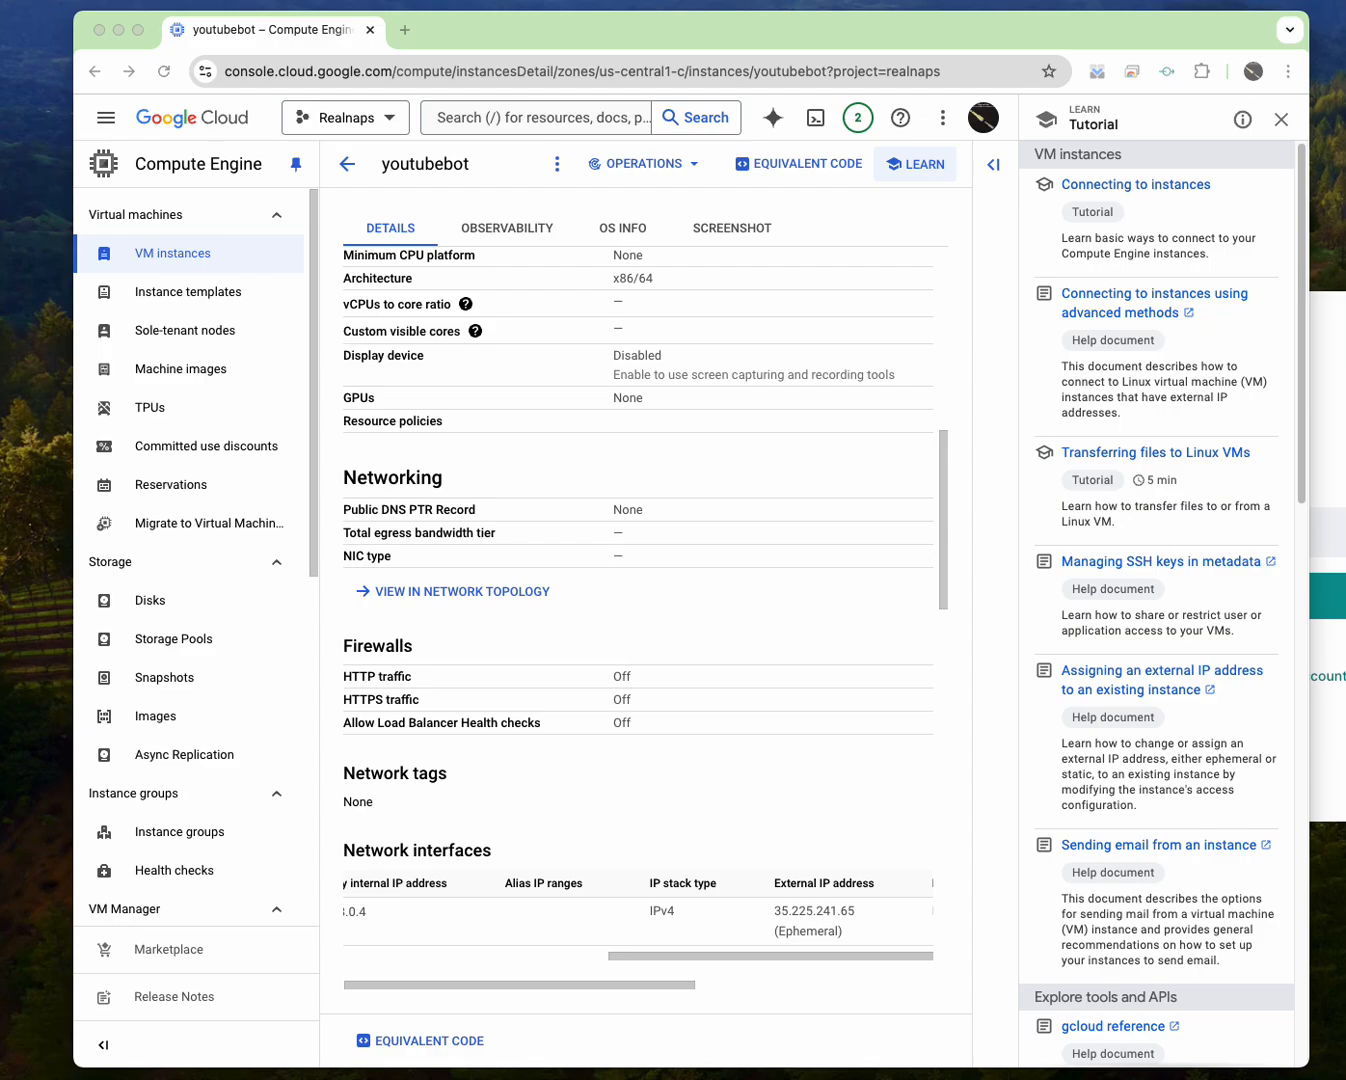
drag(0, 100, 694, 115)
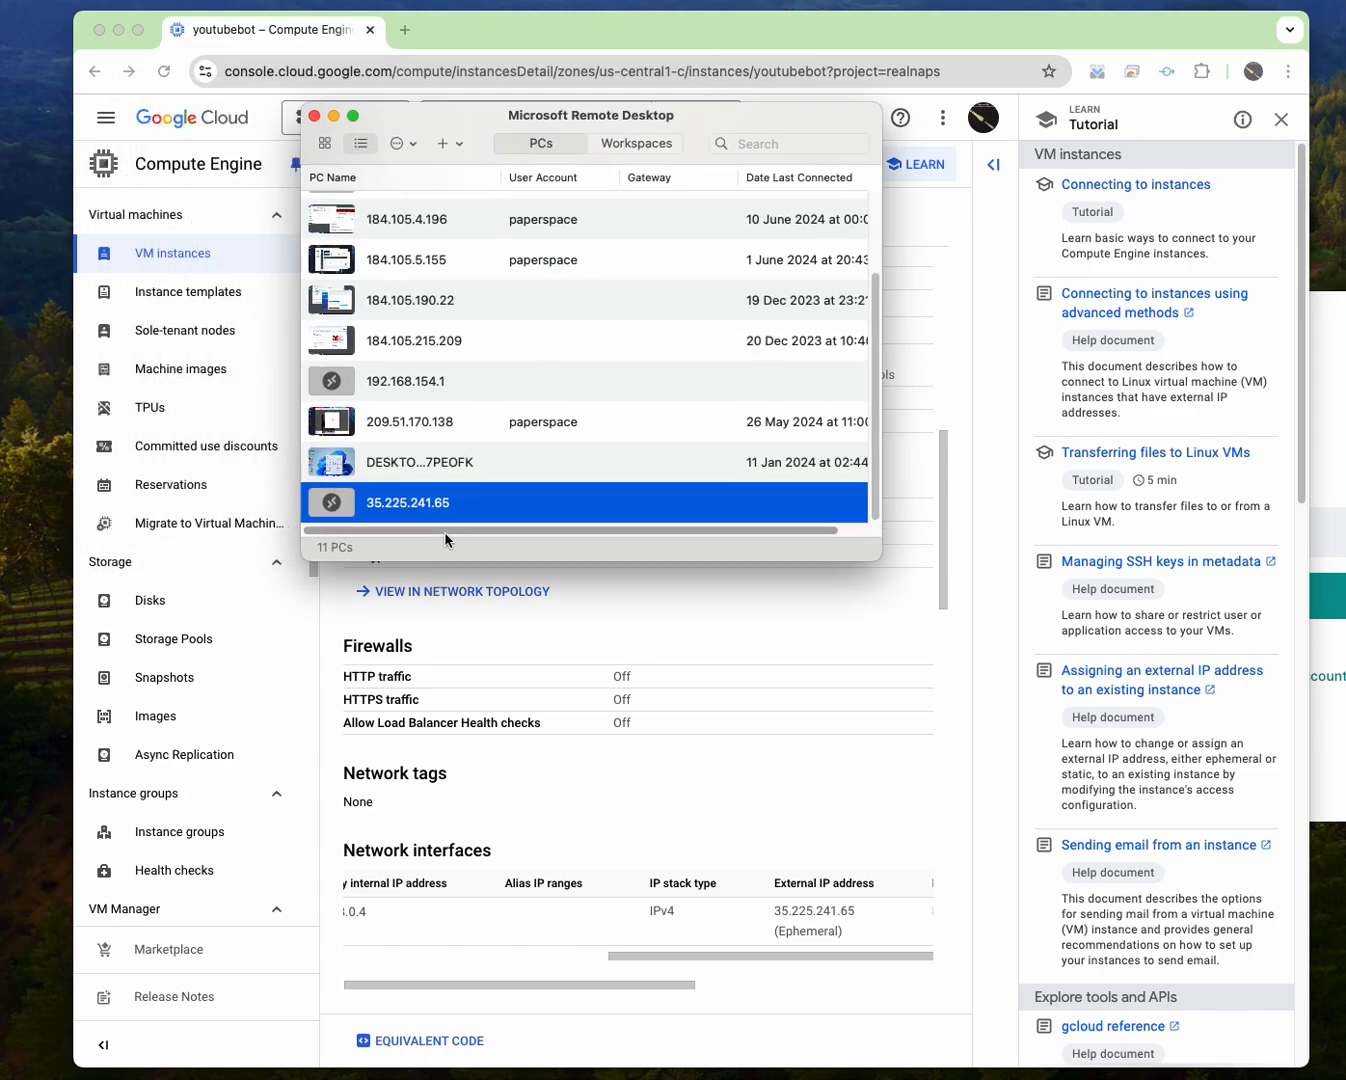
- Try to connect to the PC 35.225.241.65 and move its sign-in prompt clear of the PC list
double_click(470, 495)
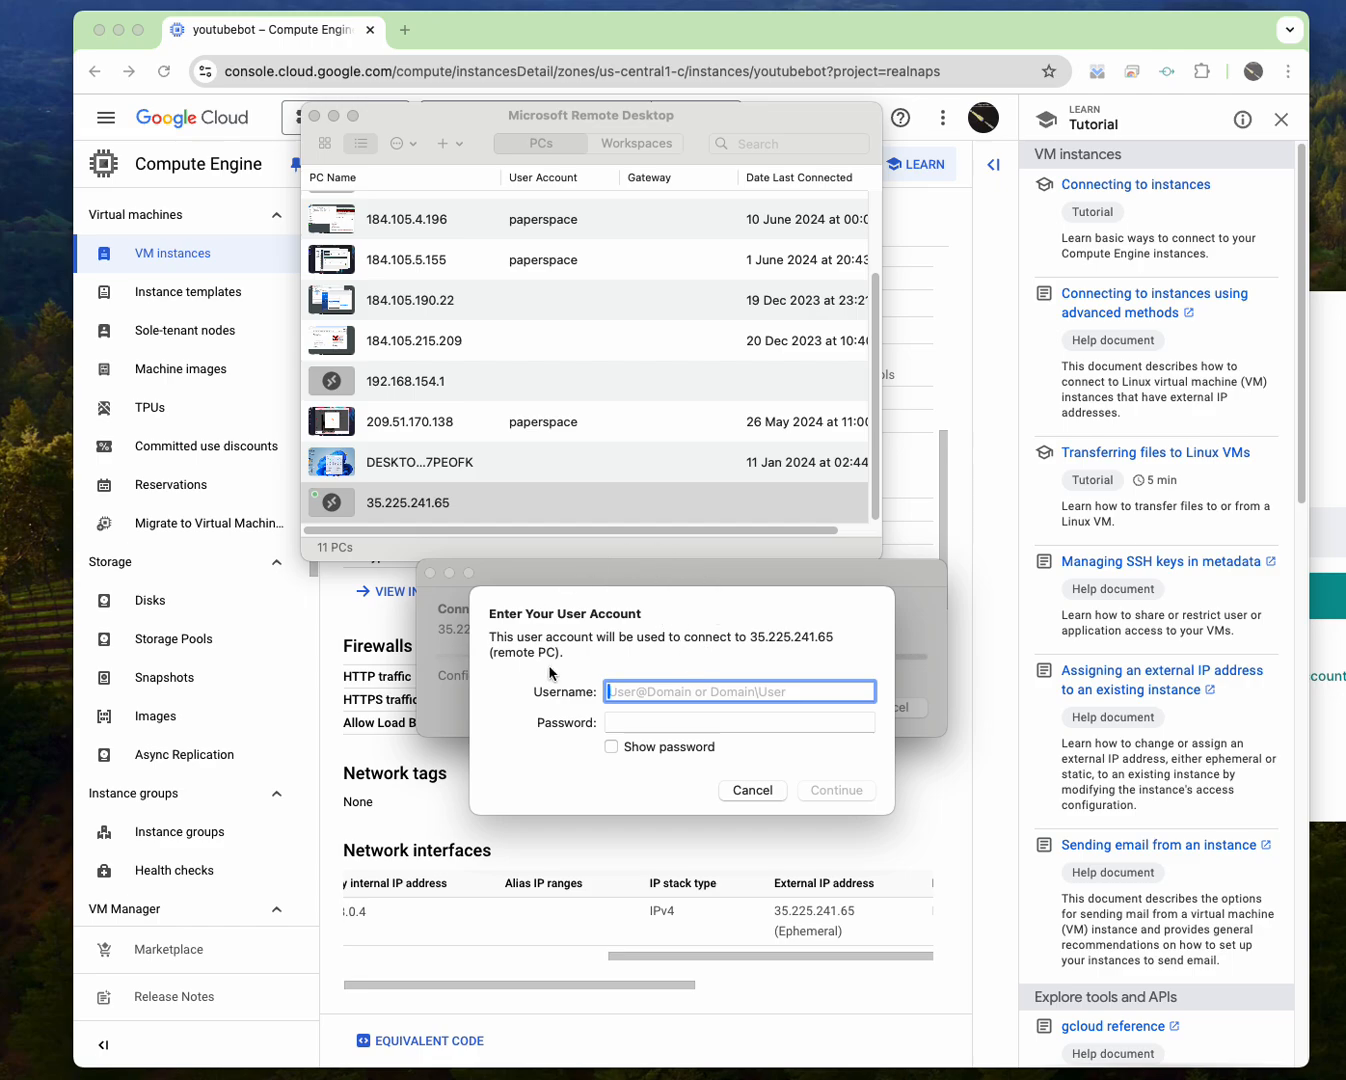
drag(626, 571, 607, 610)
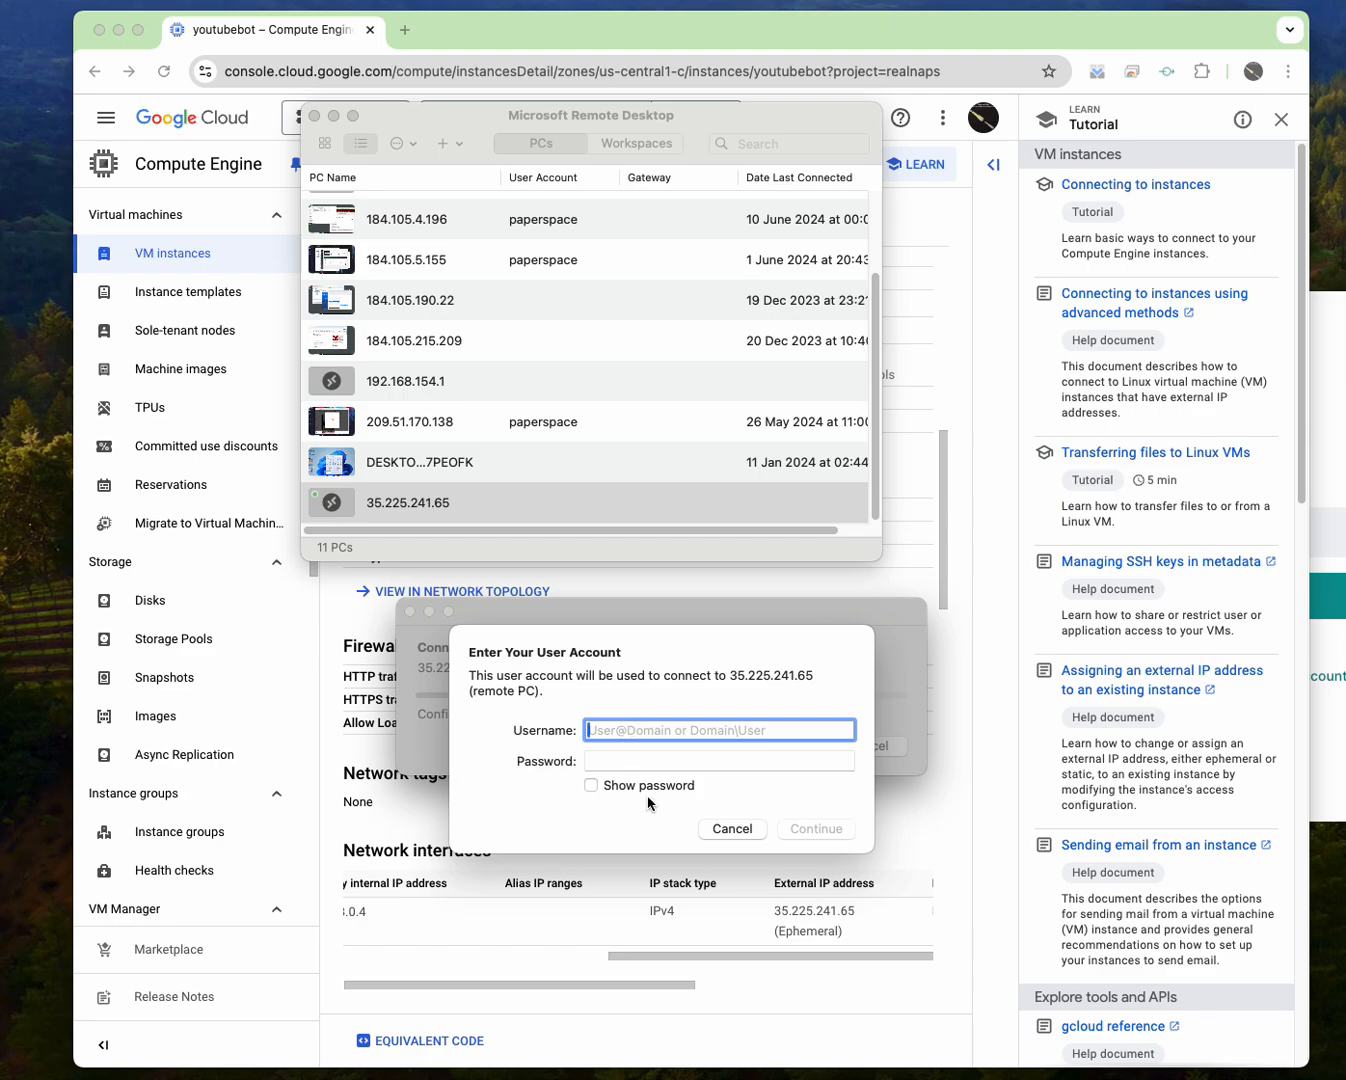
- Switch to the Google Cloud console and generate a new Windows password for the youtubebot instance, keeping the suggested username
click(941, 393)
click(941, 393)
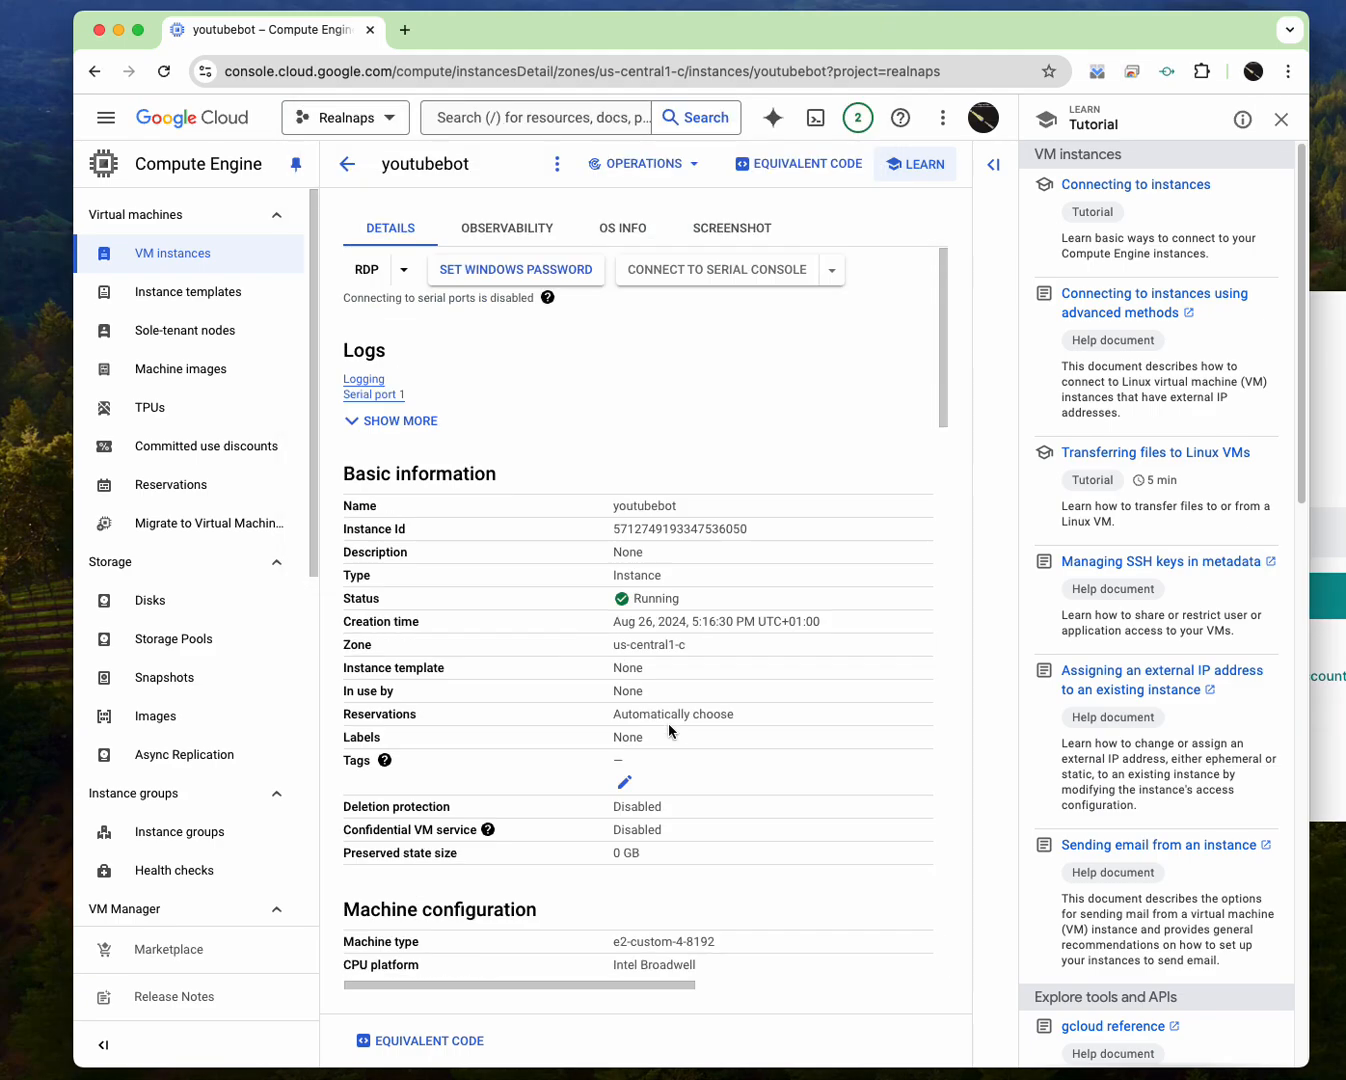
click(475, 273)
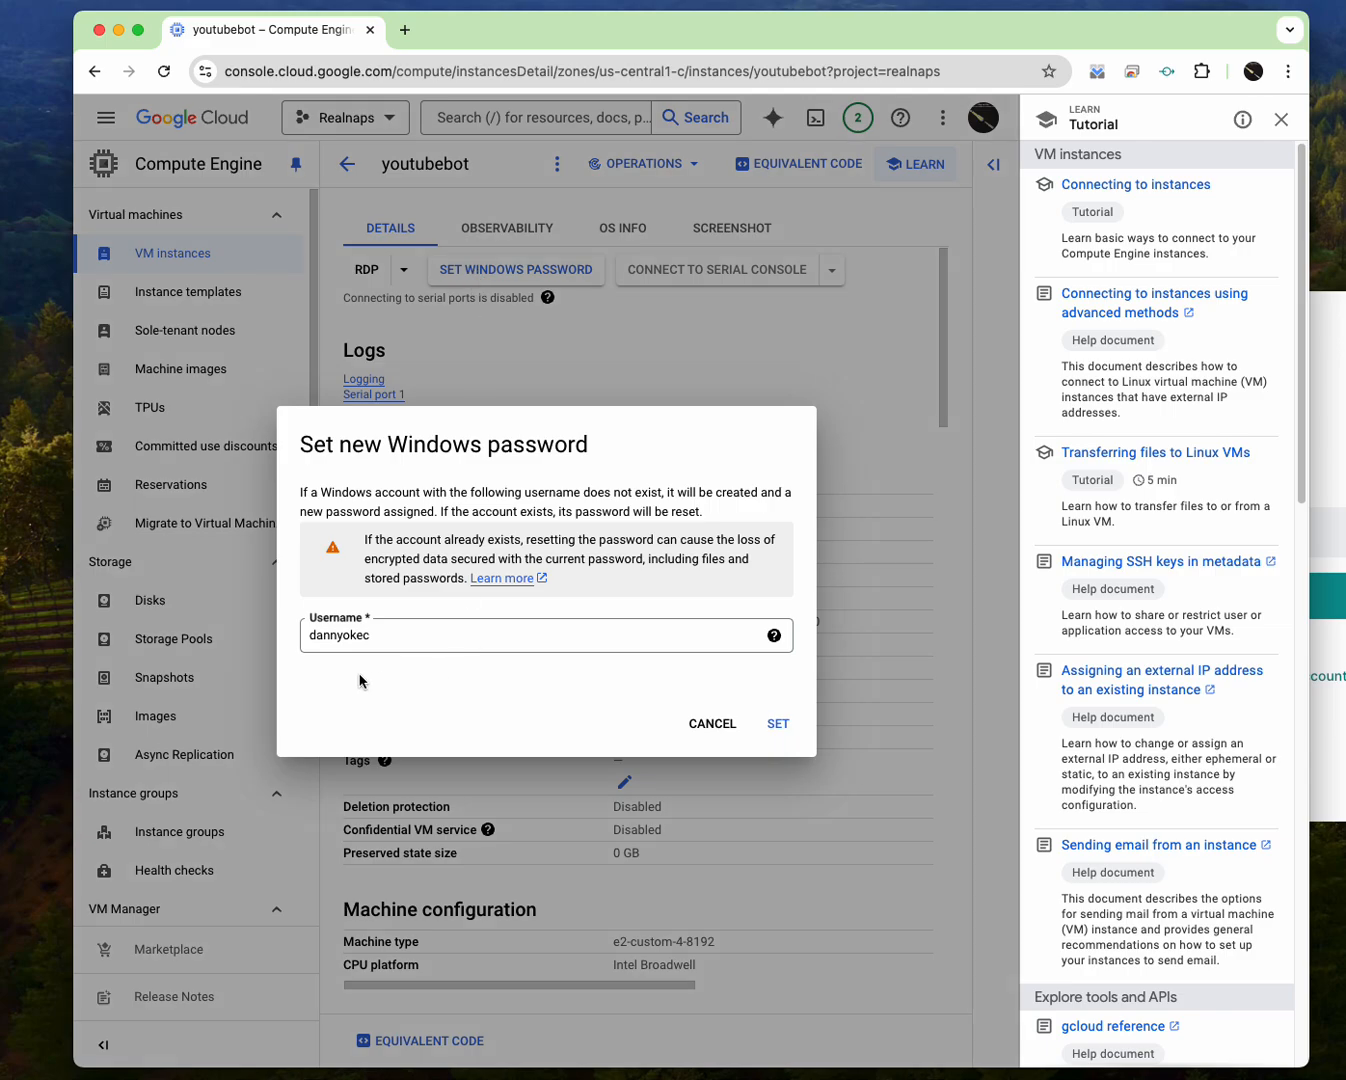
double_click(321, 636)
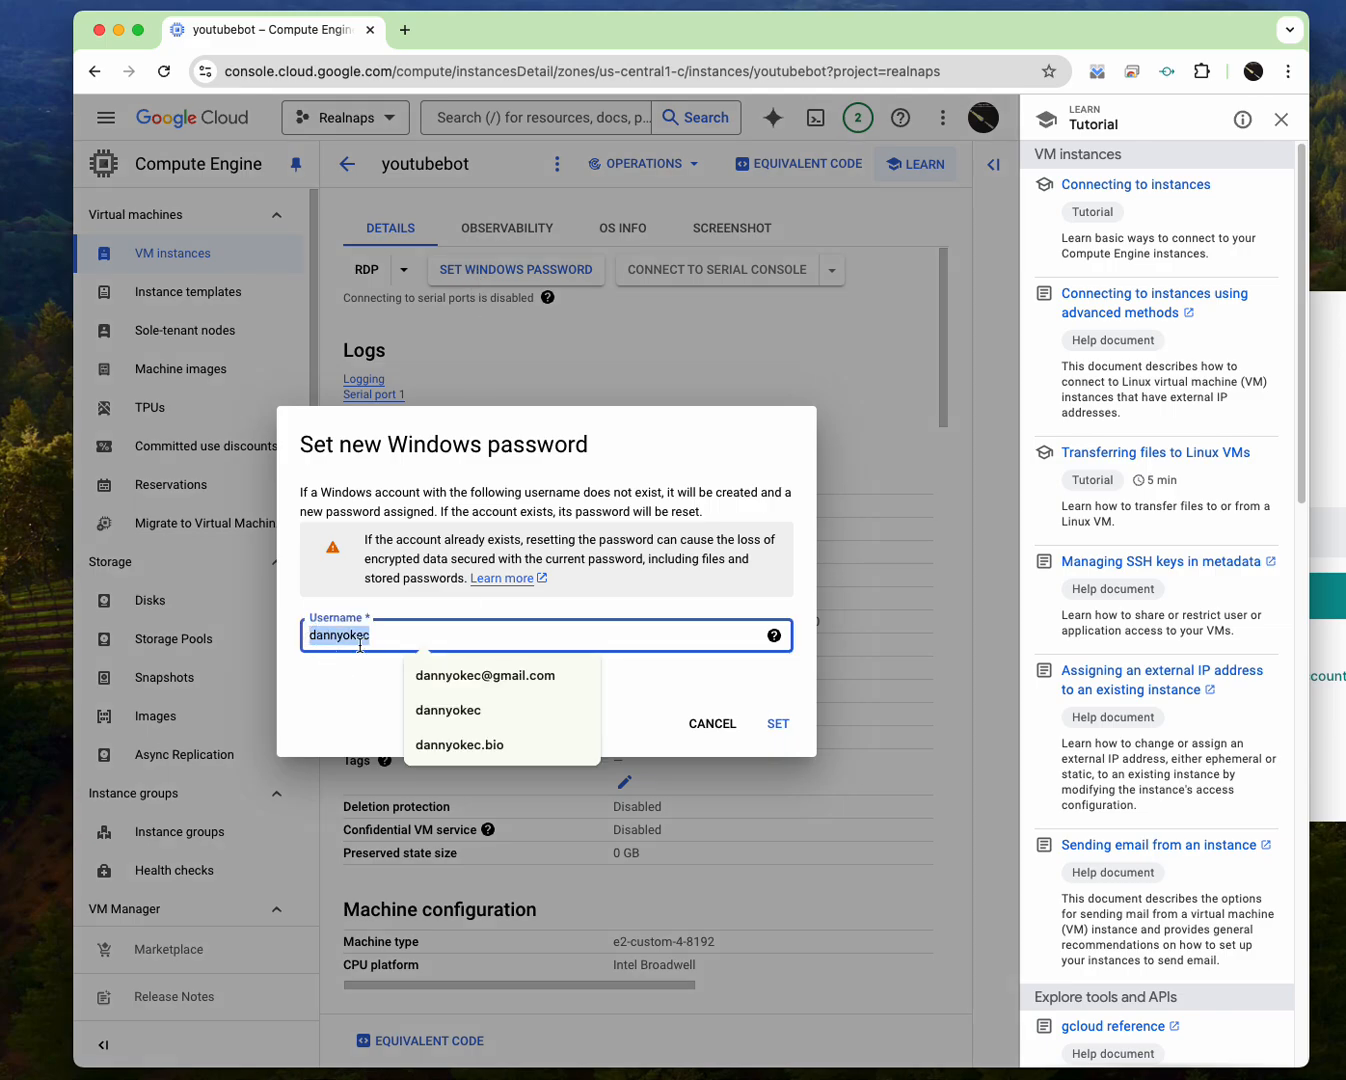
click(350, 637)
double_click(346, 638)
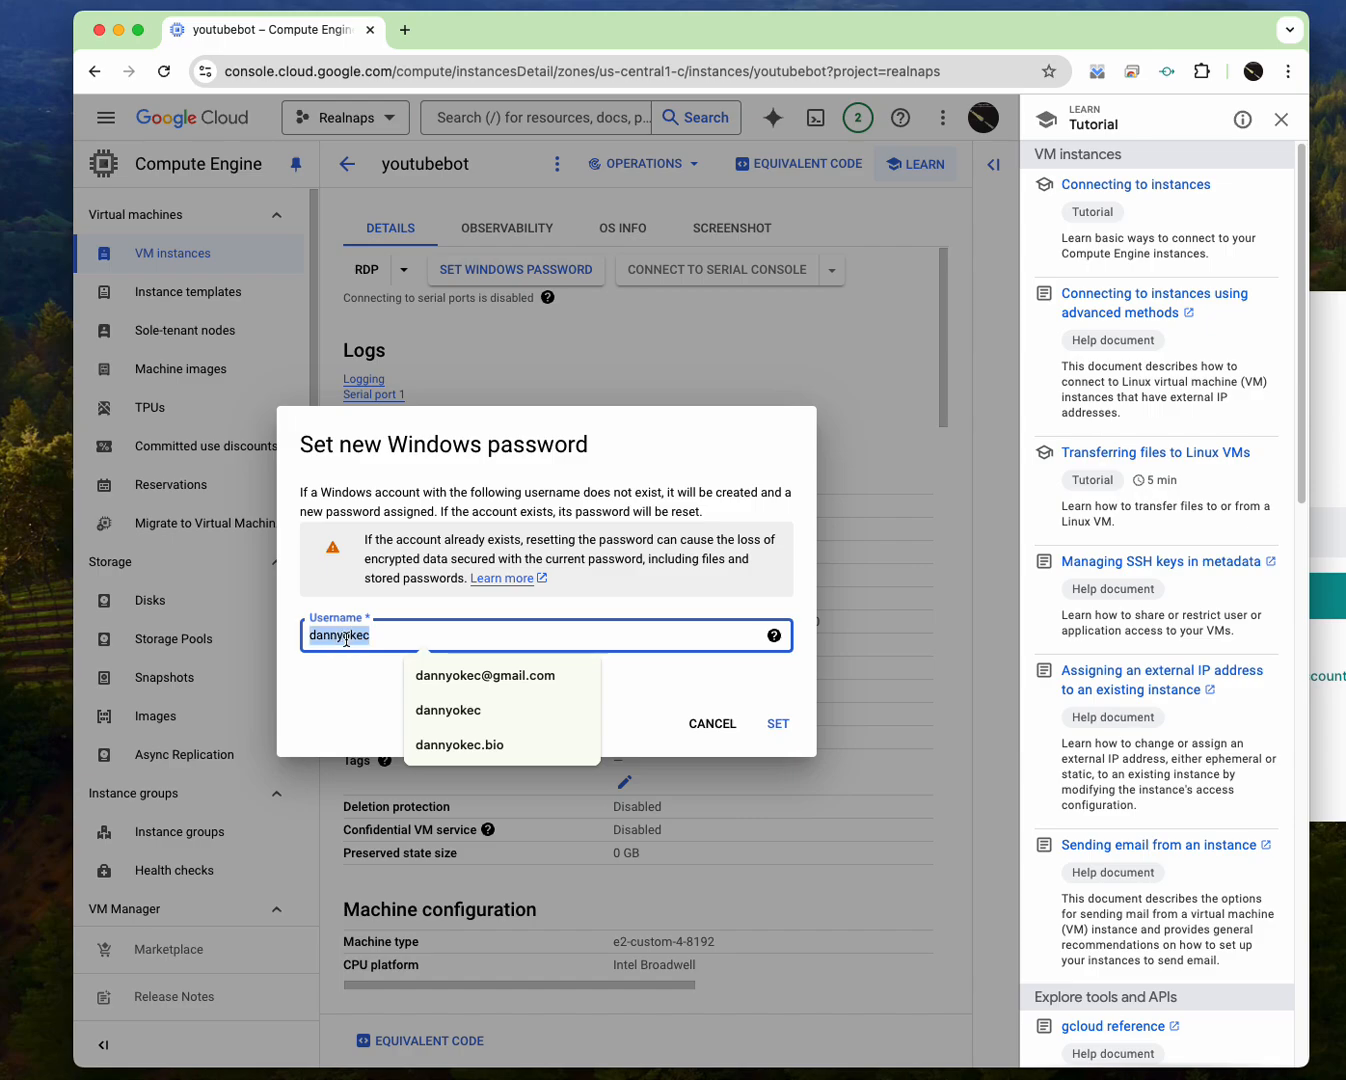
click(778, 726)
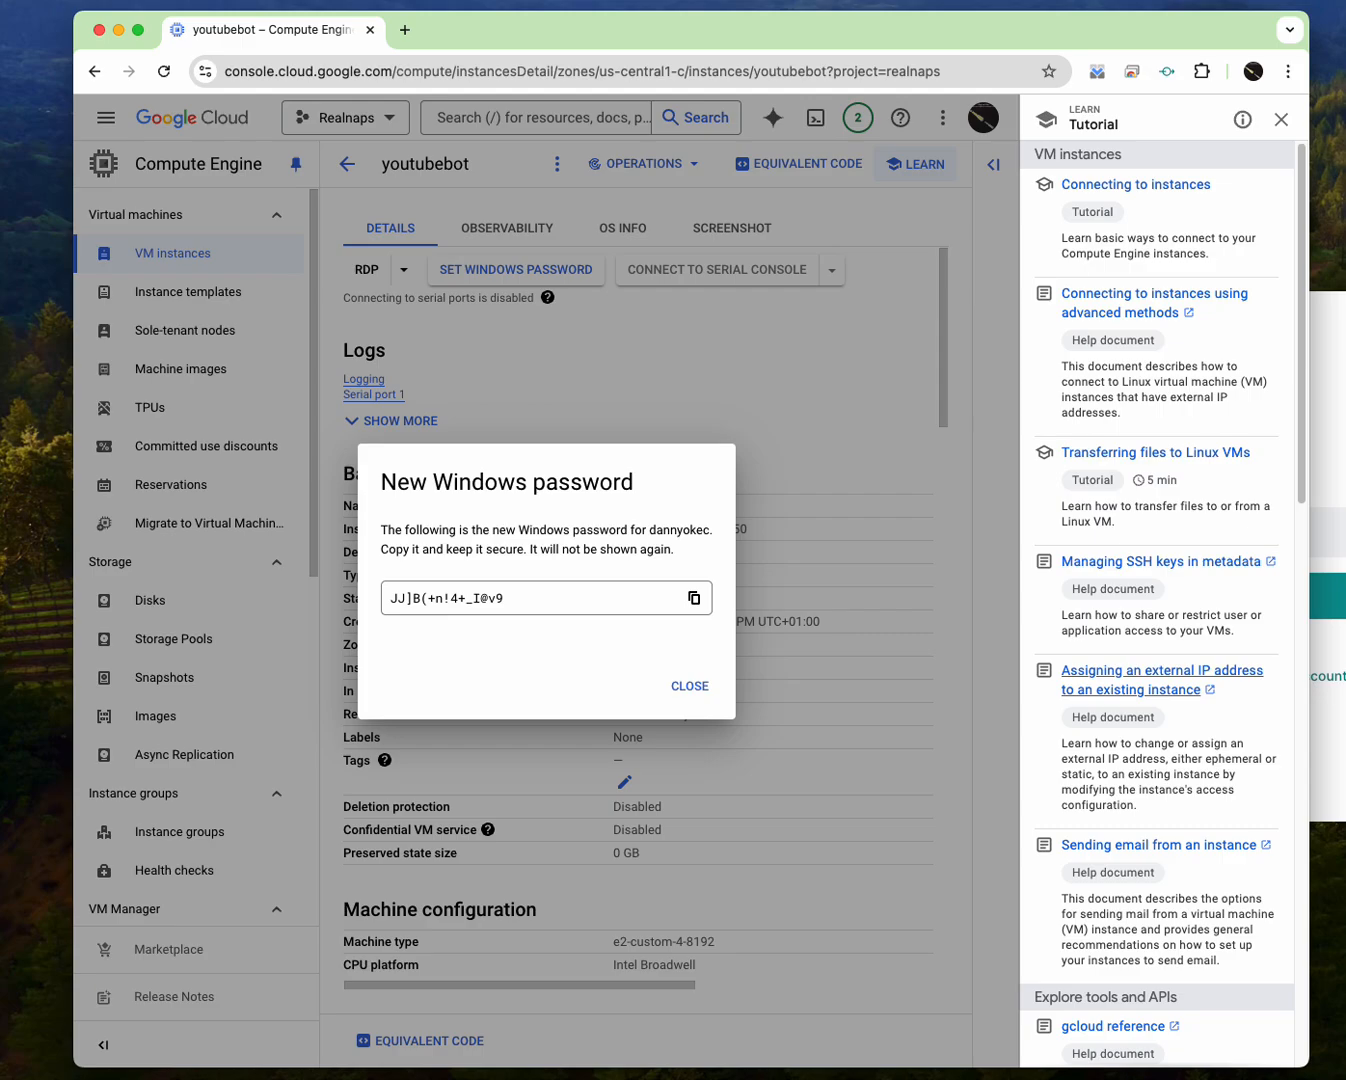
key(super+Tab)
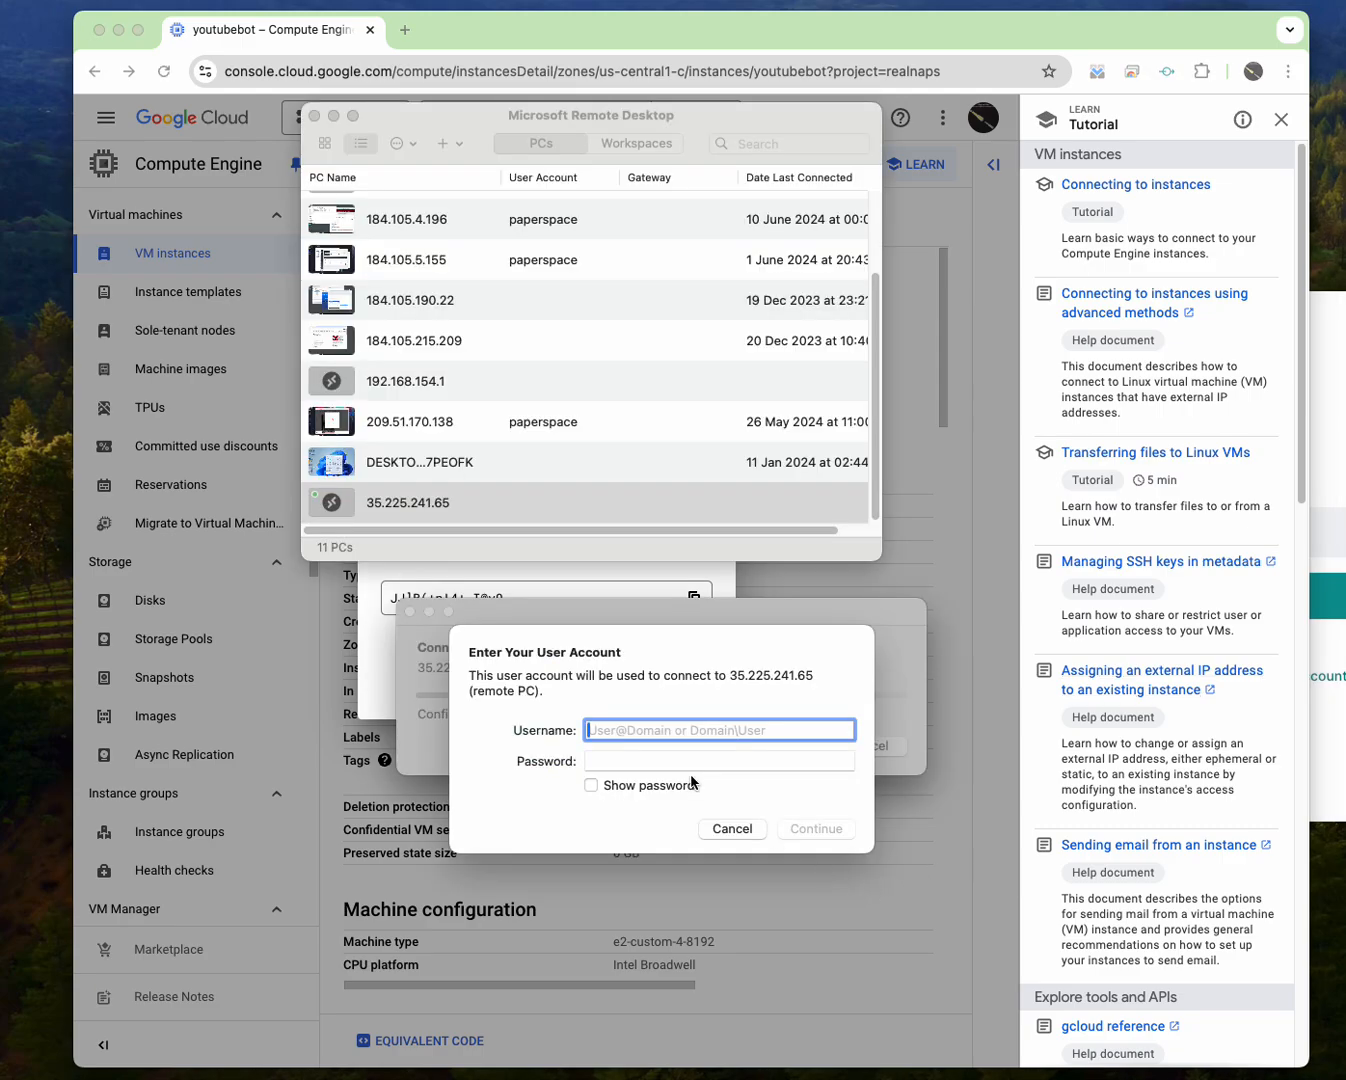
text(danny)
text(oked)
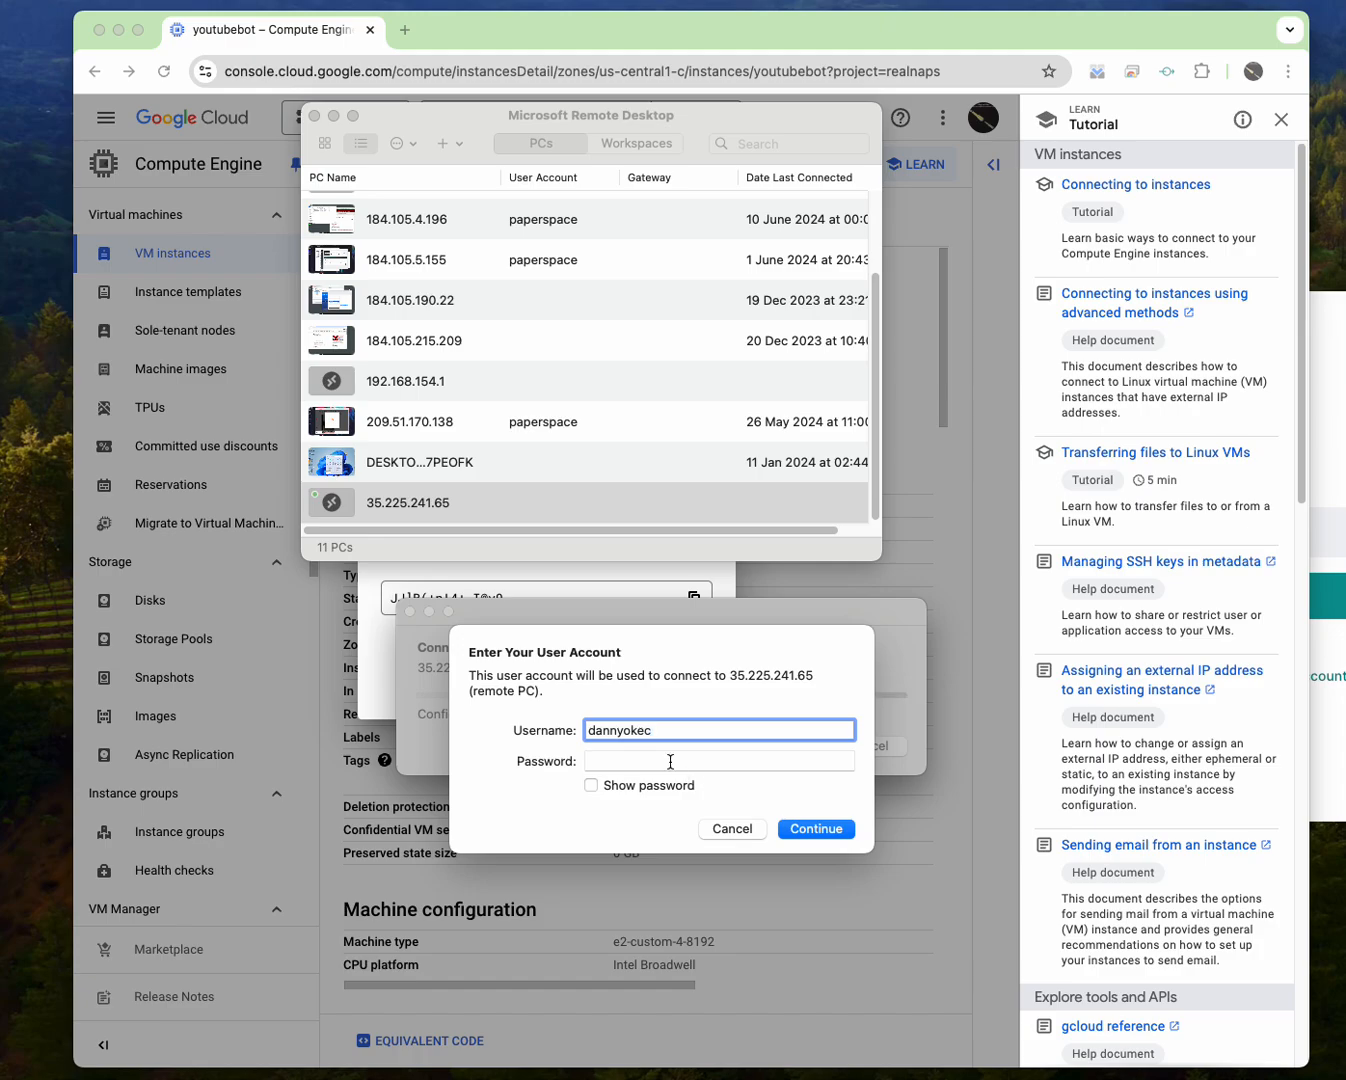
click(717, 830)
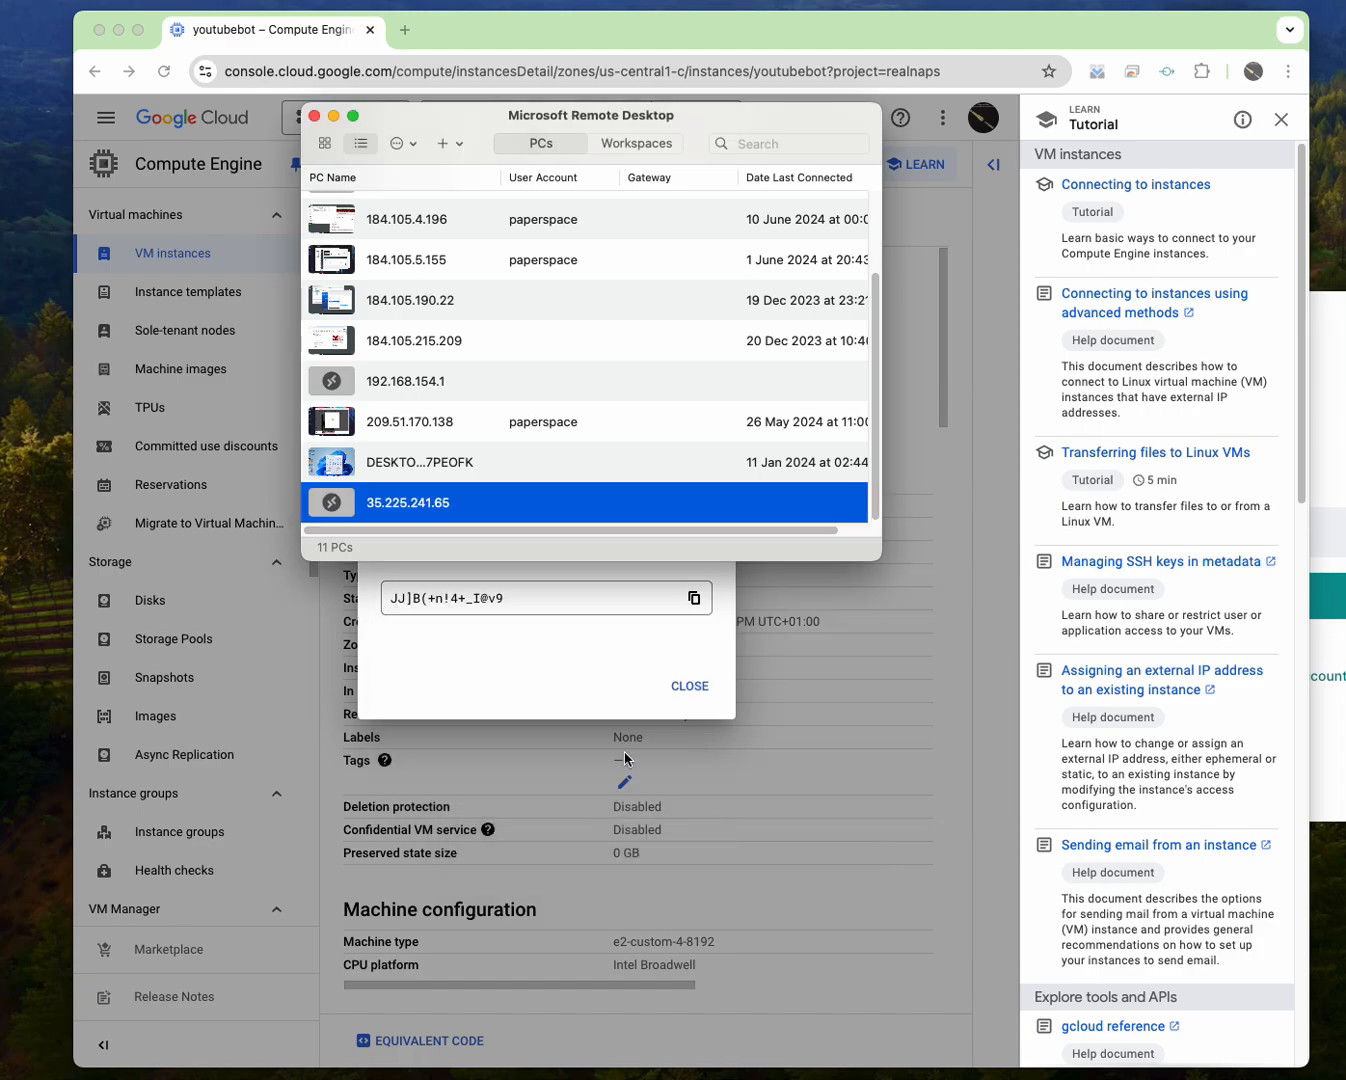
- Edit the saved PC 35.225.241.65 to use a 1280 x 1024 display resolution and save it
right_click(539, 508)
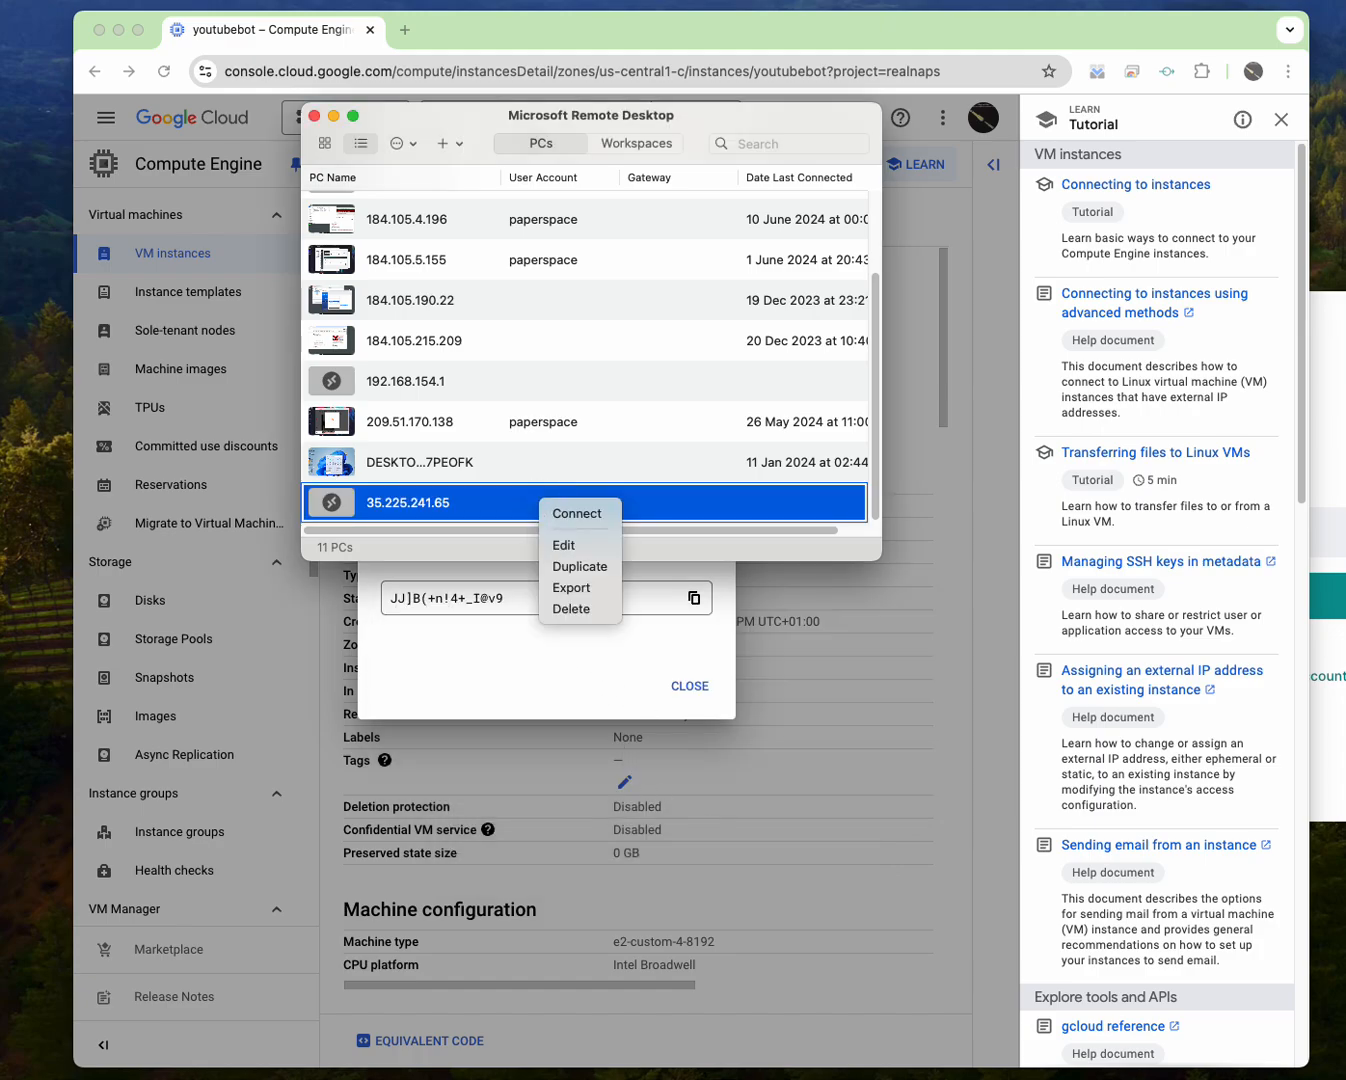
click(562, 545)
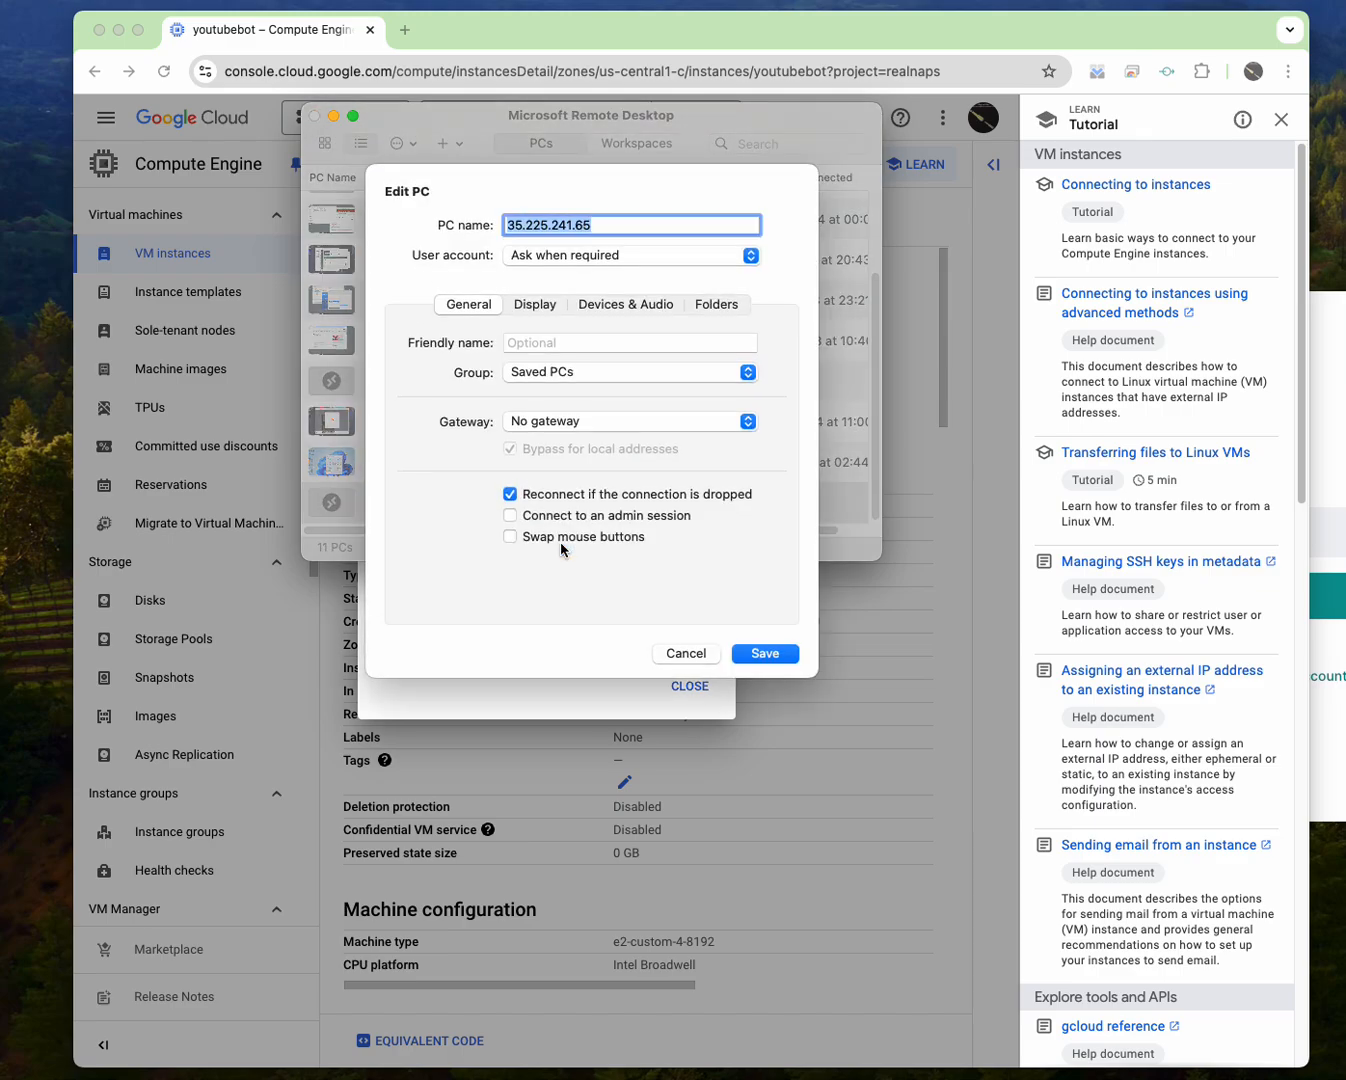
click(545, 310)
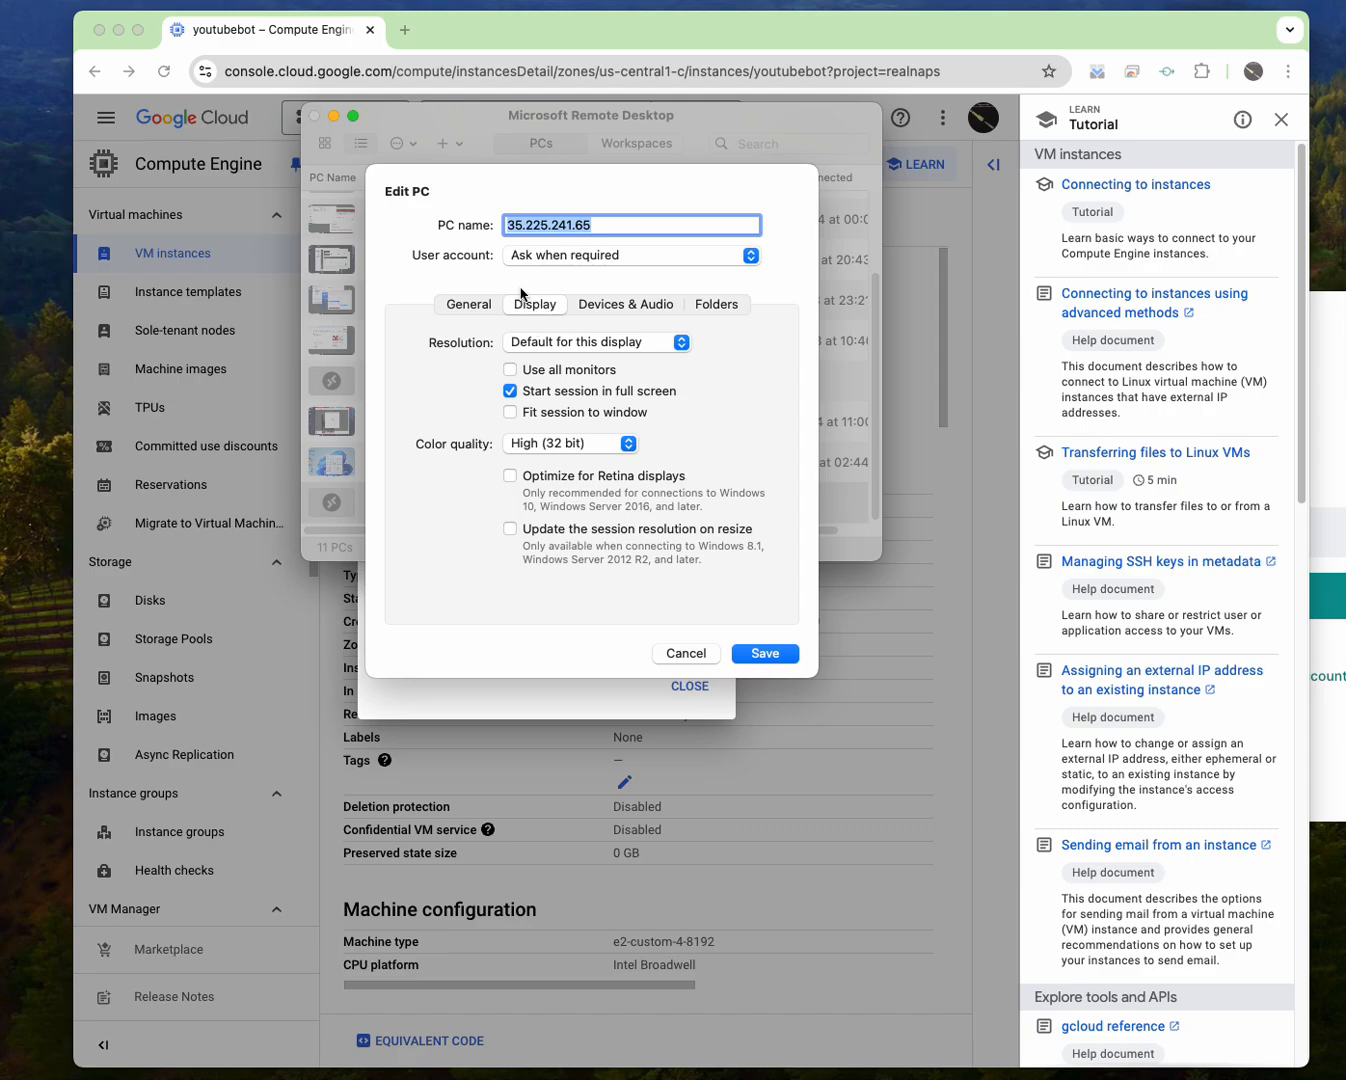
click(557, 340)
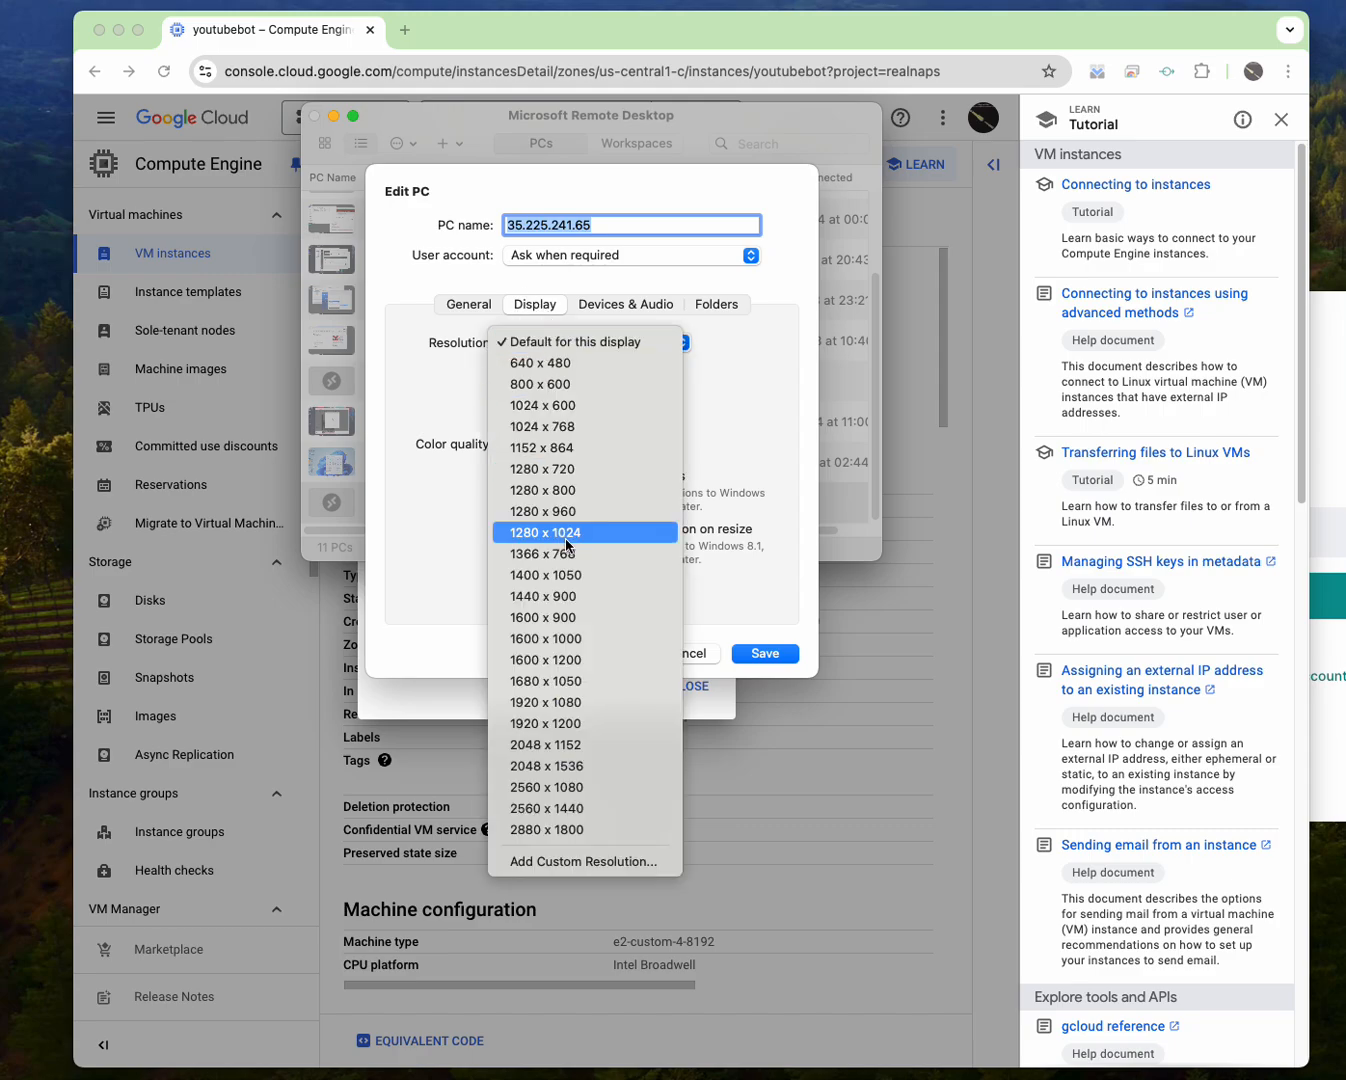
click(561, 535)
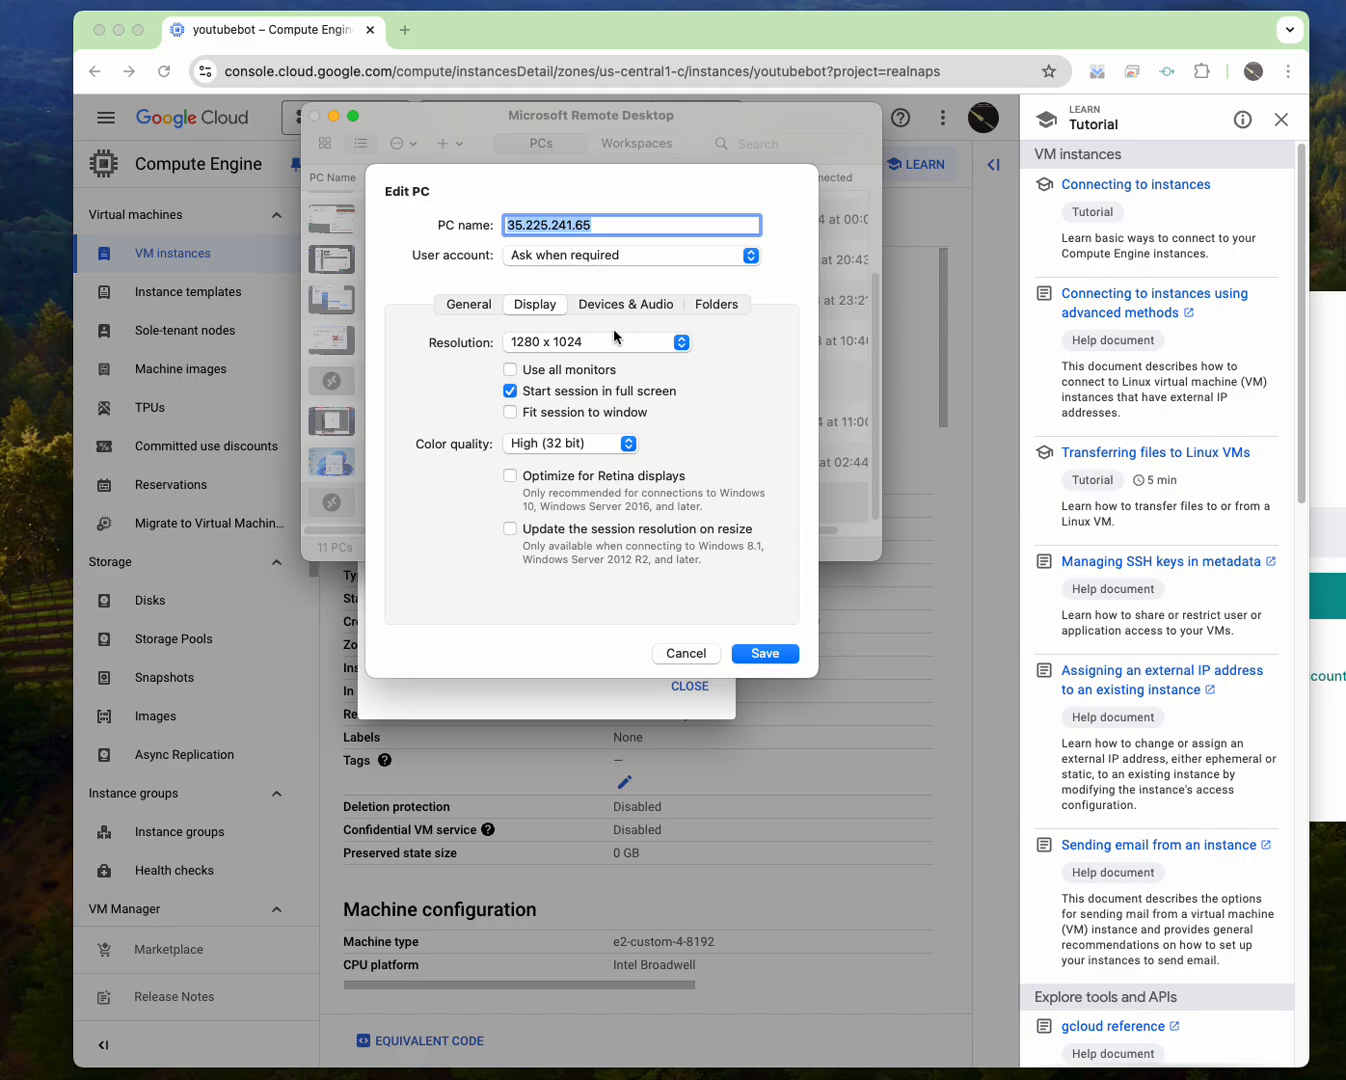
click(770, 653)
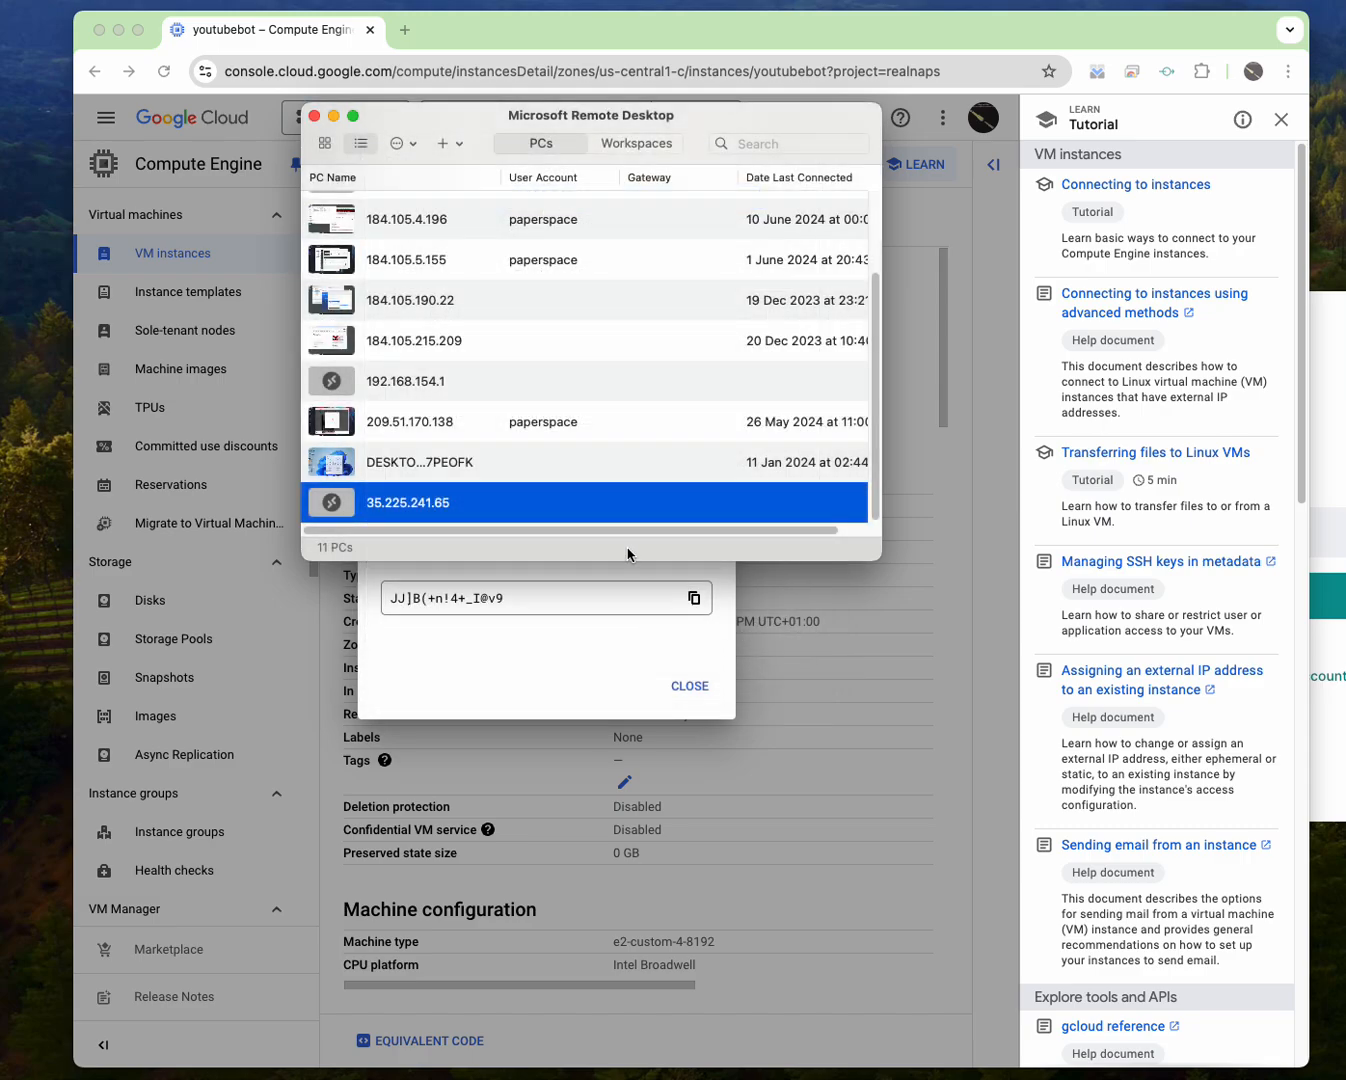
- Connect to the PC 35.225.241.65 again and enter the Windows account's username in the sign-in prompt
click(609, 505)
double_click(609, 503)
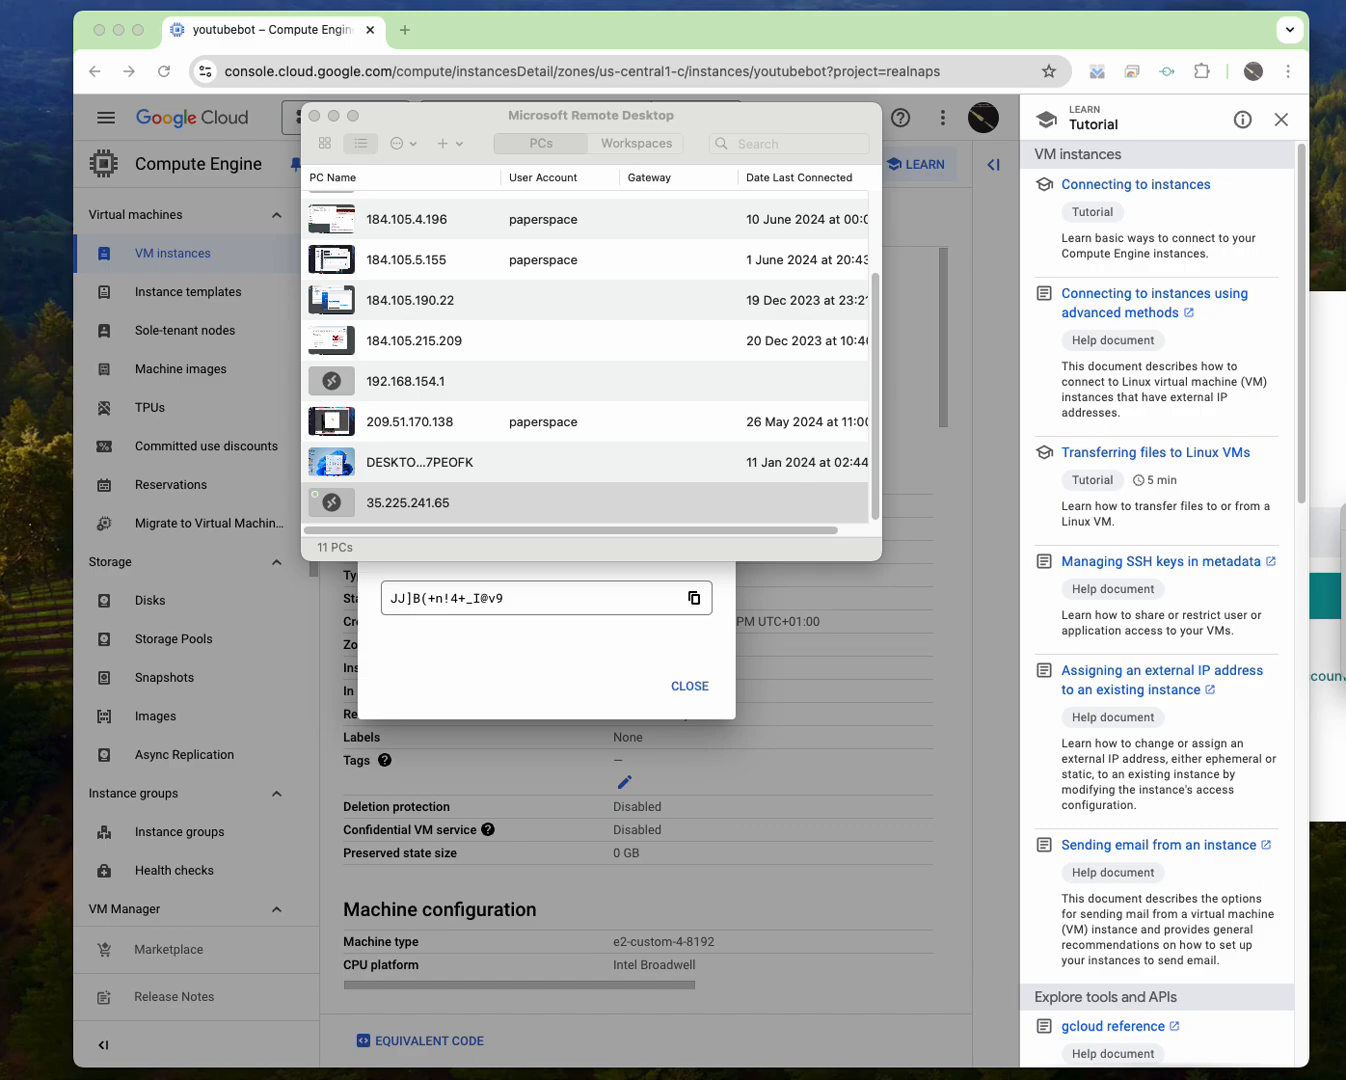
double_click(554, 497)
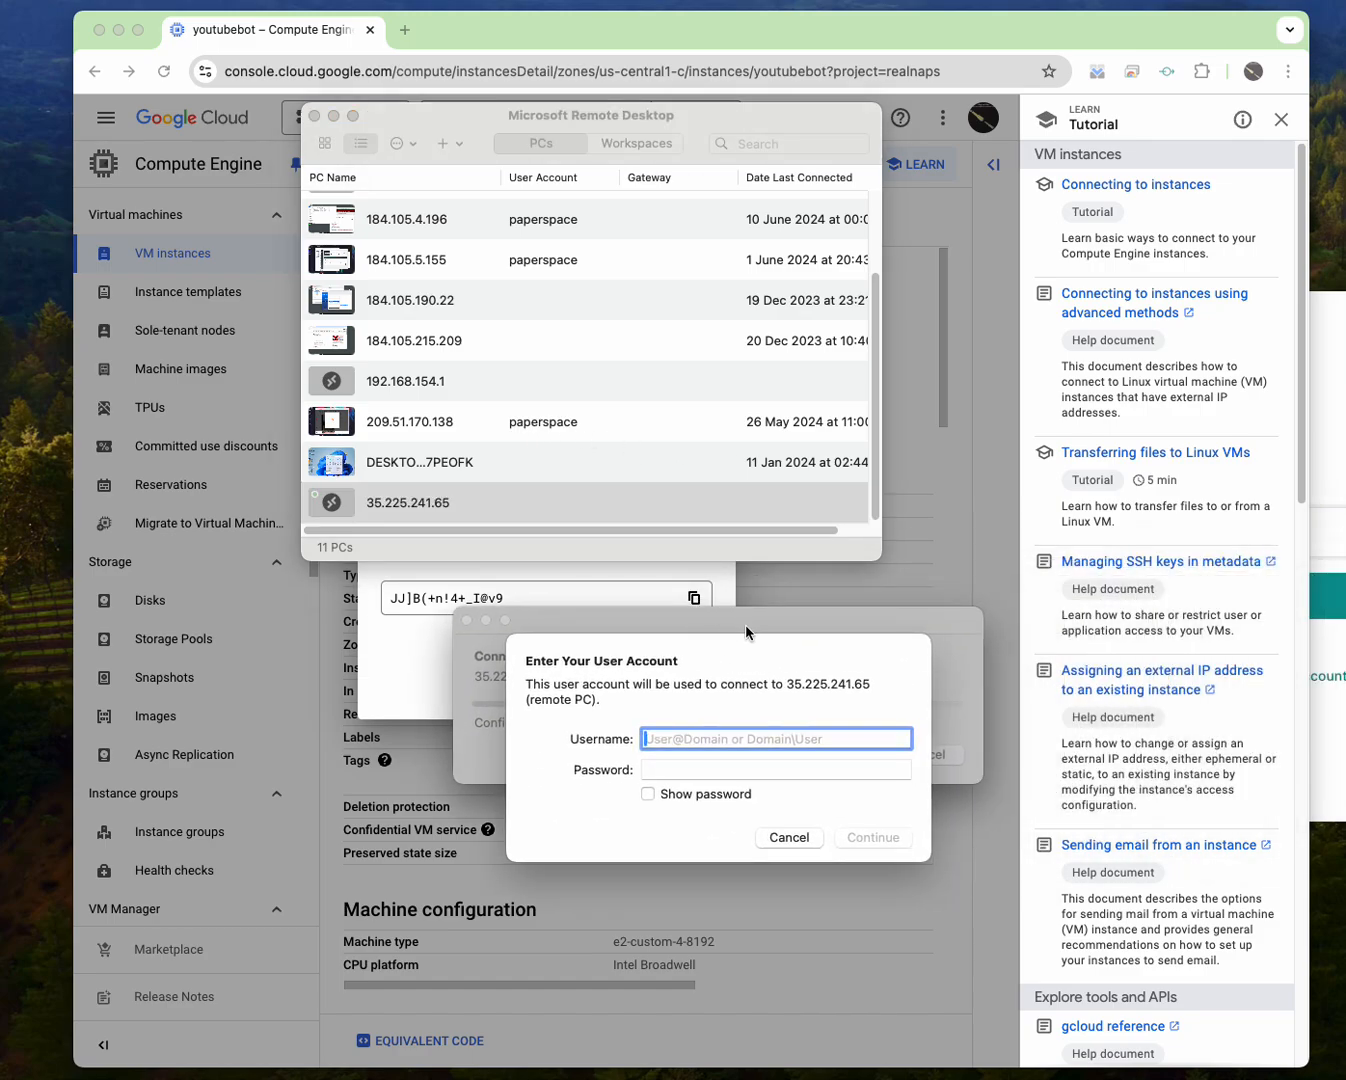
text(c)
text(anny)
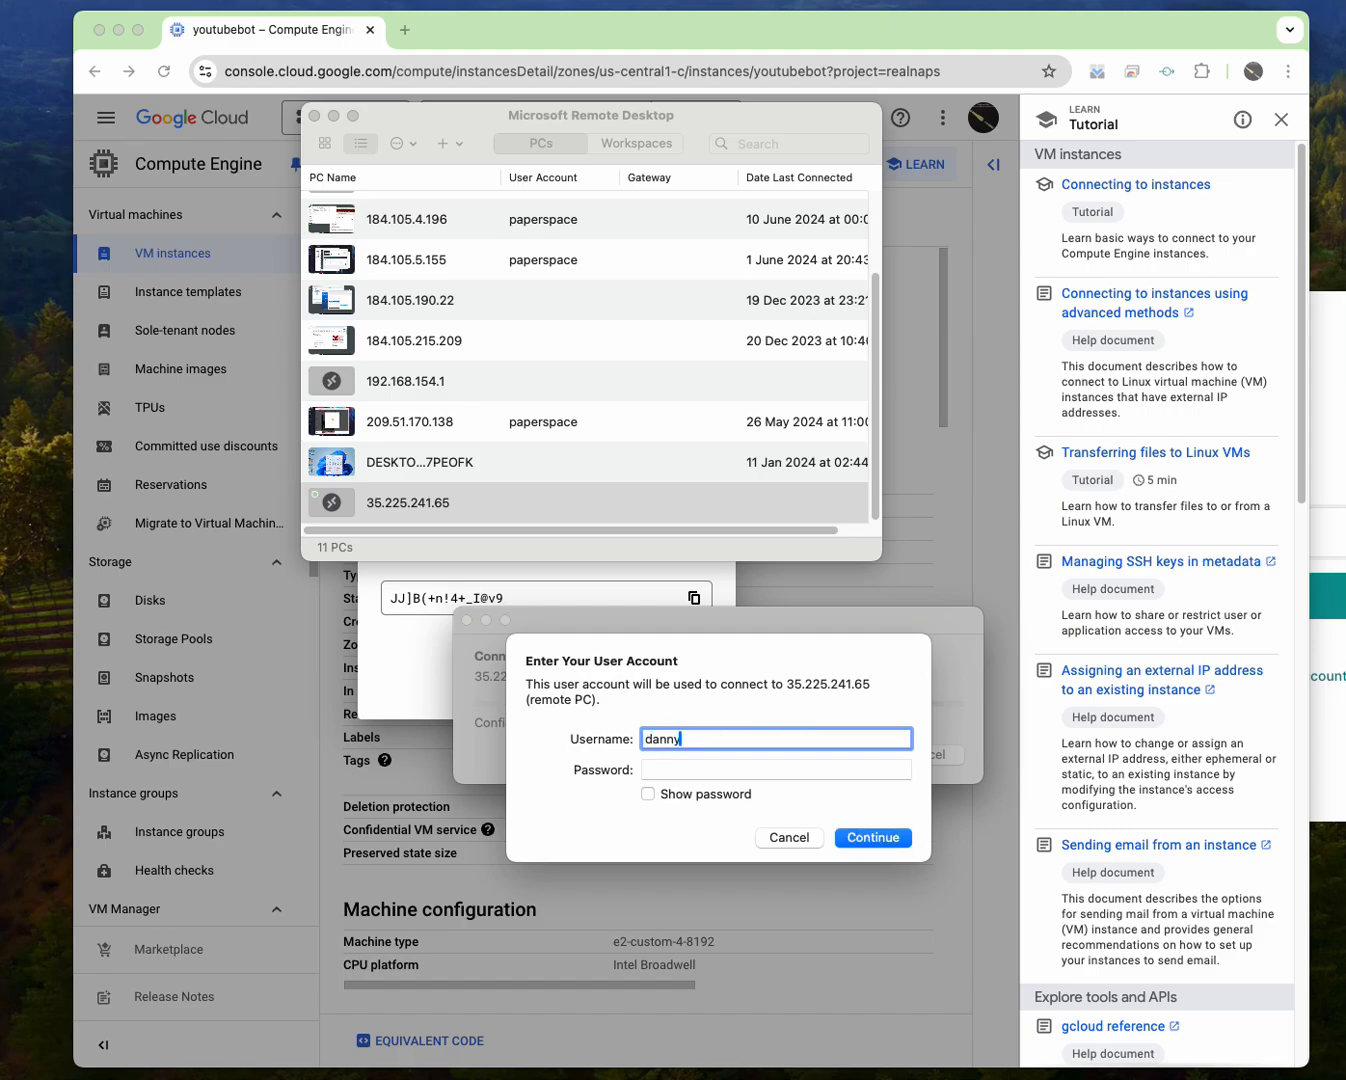
text(okec)
click(684, 768)
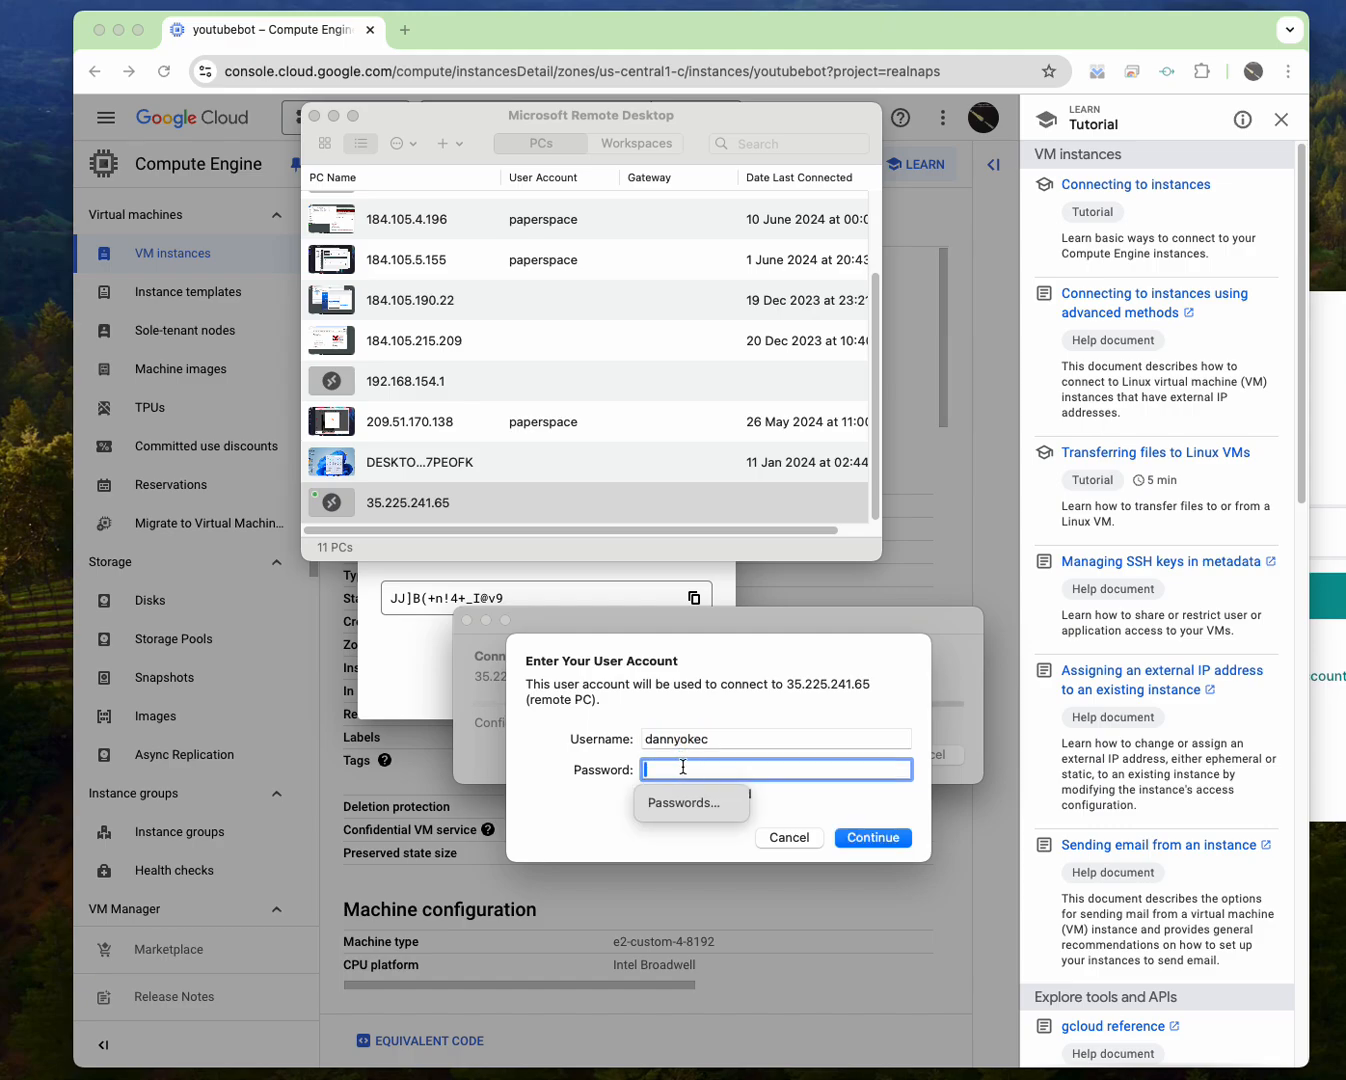
- Sign in with the new Windows account password copied from the Google Cloud console and accept the unverified certificate
click(660, 590)
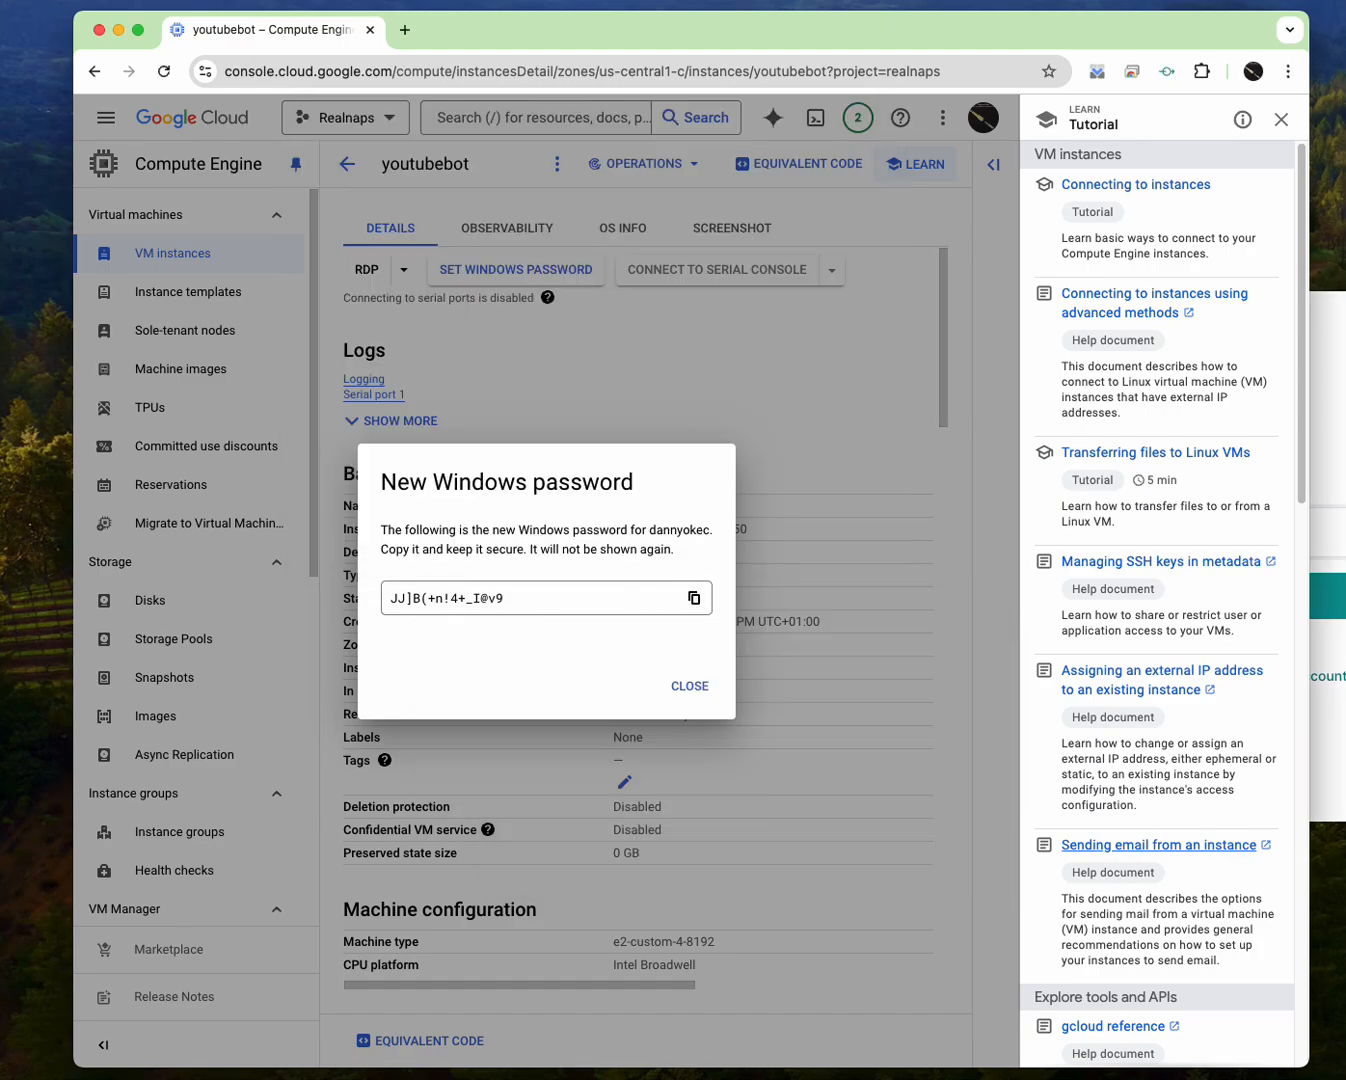
key(super+Tab)
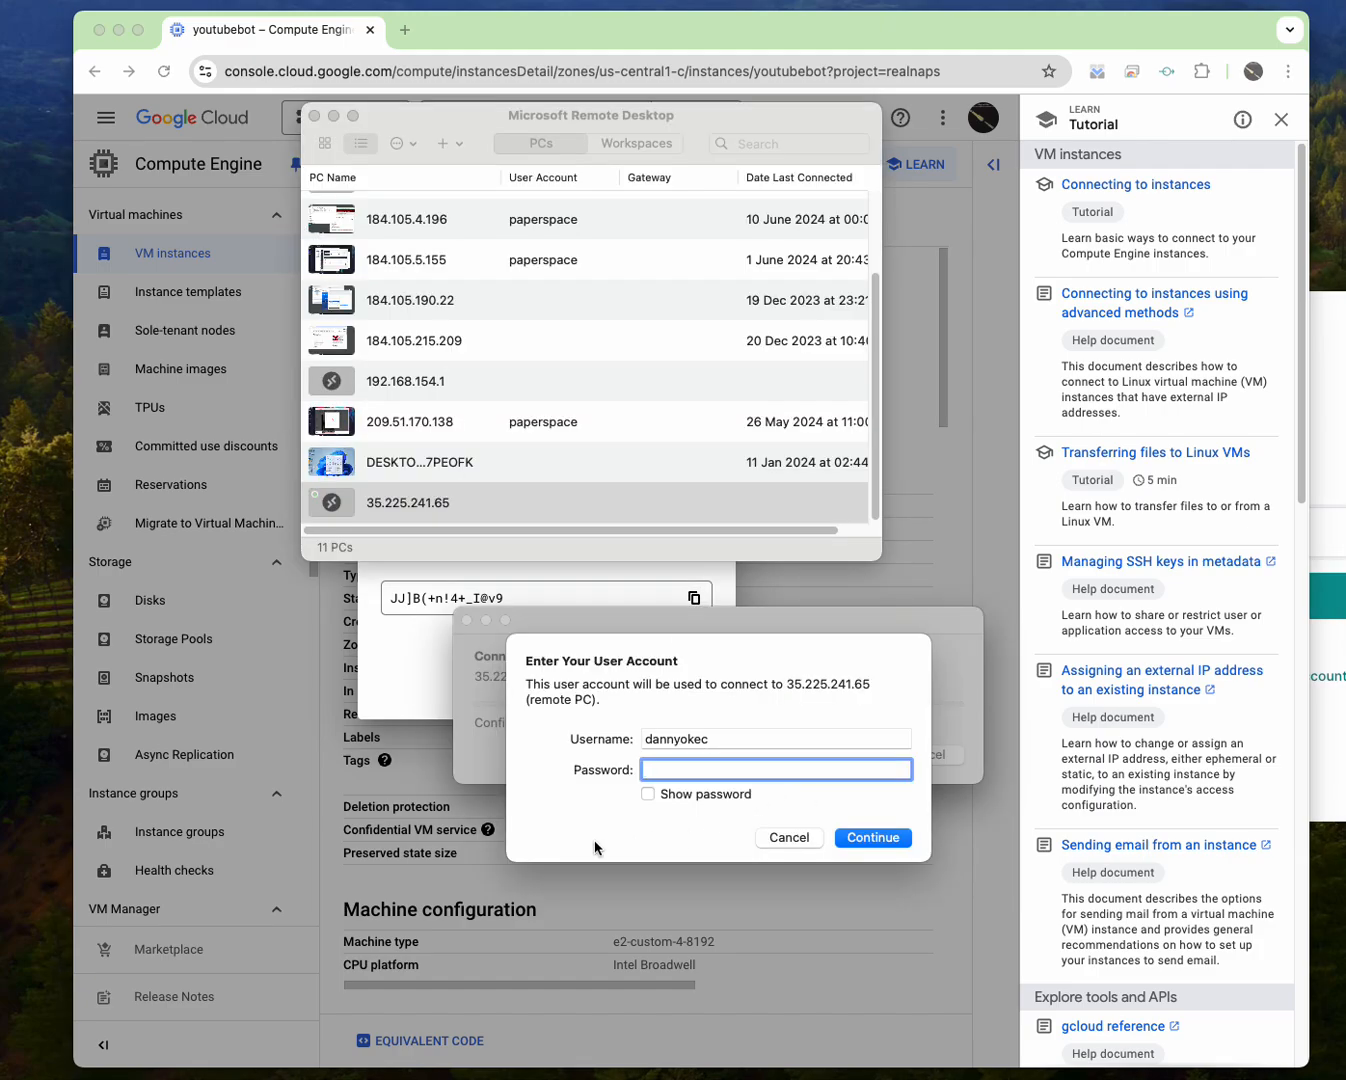
key(super+v)
click(872, 837)
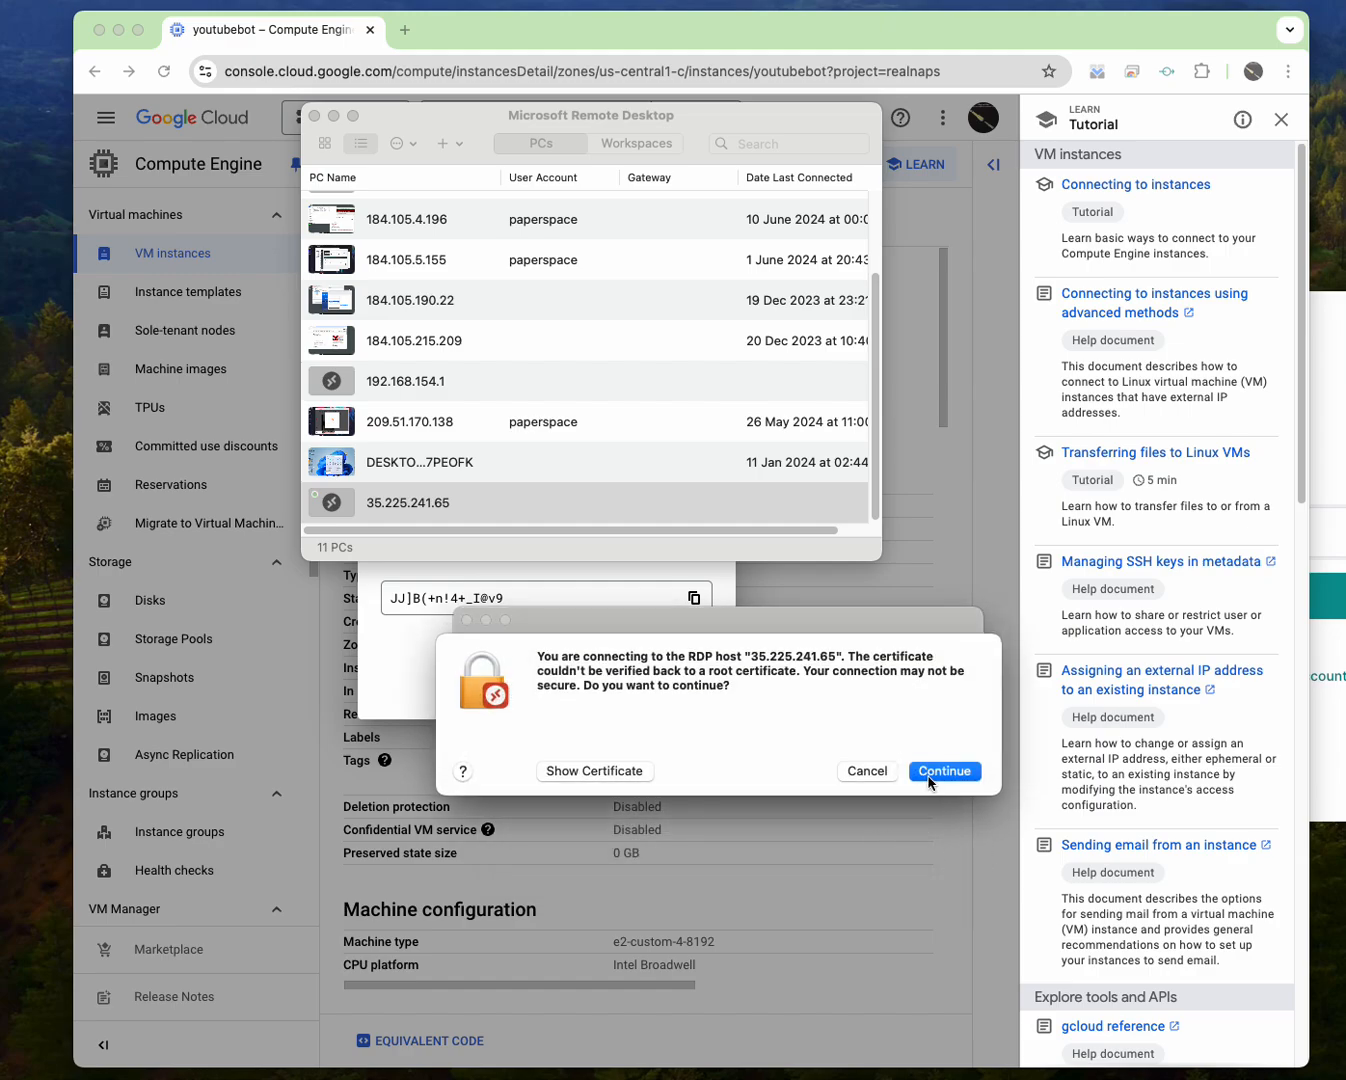
click(927, 779)
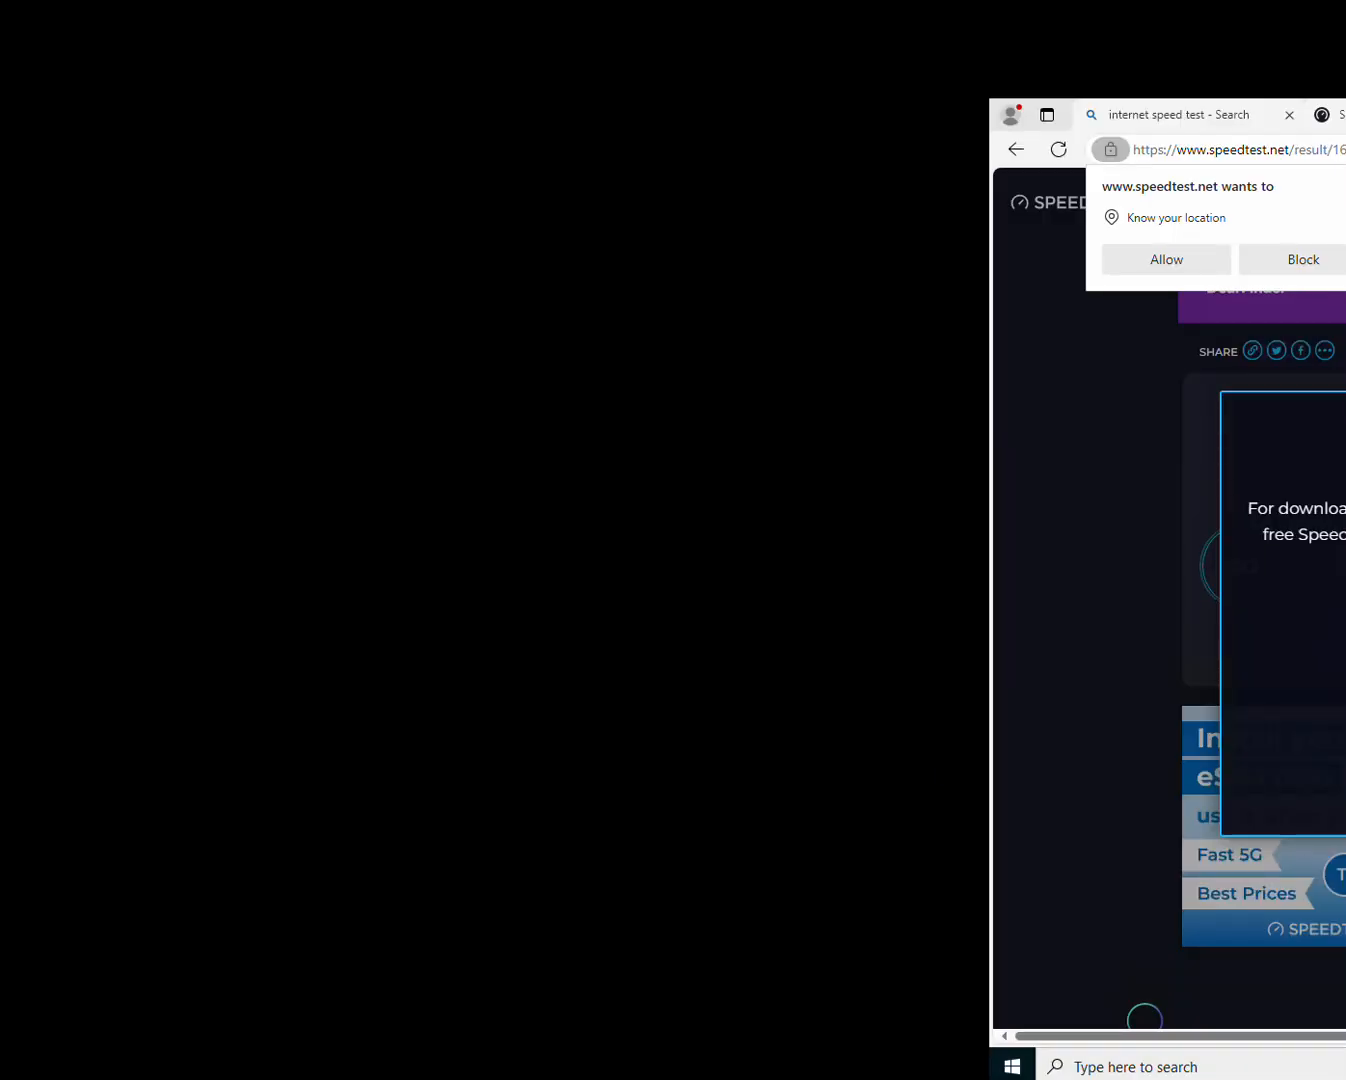
- Take the remote session out of full screen and move its window fully into view
click(157, 2)
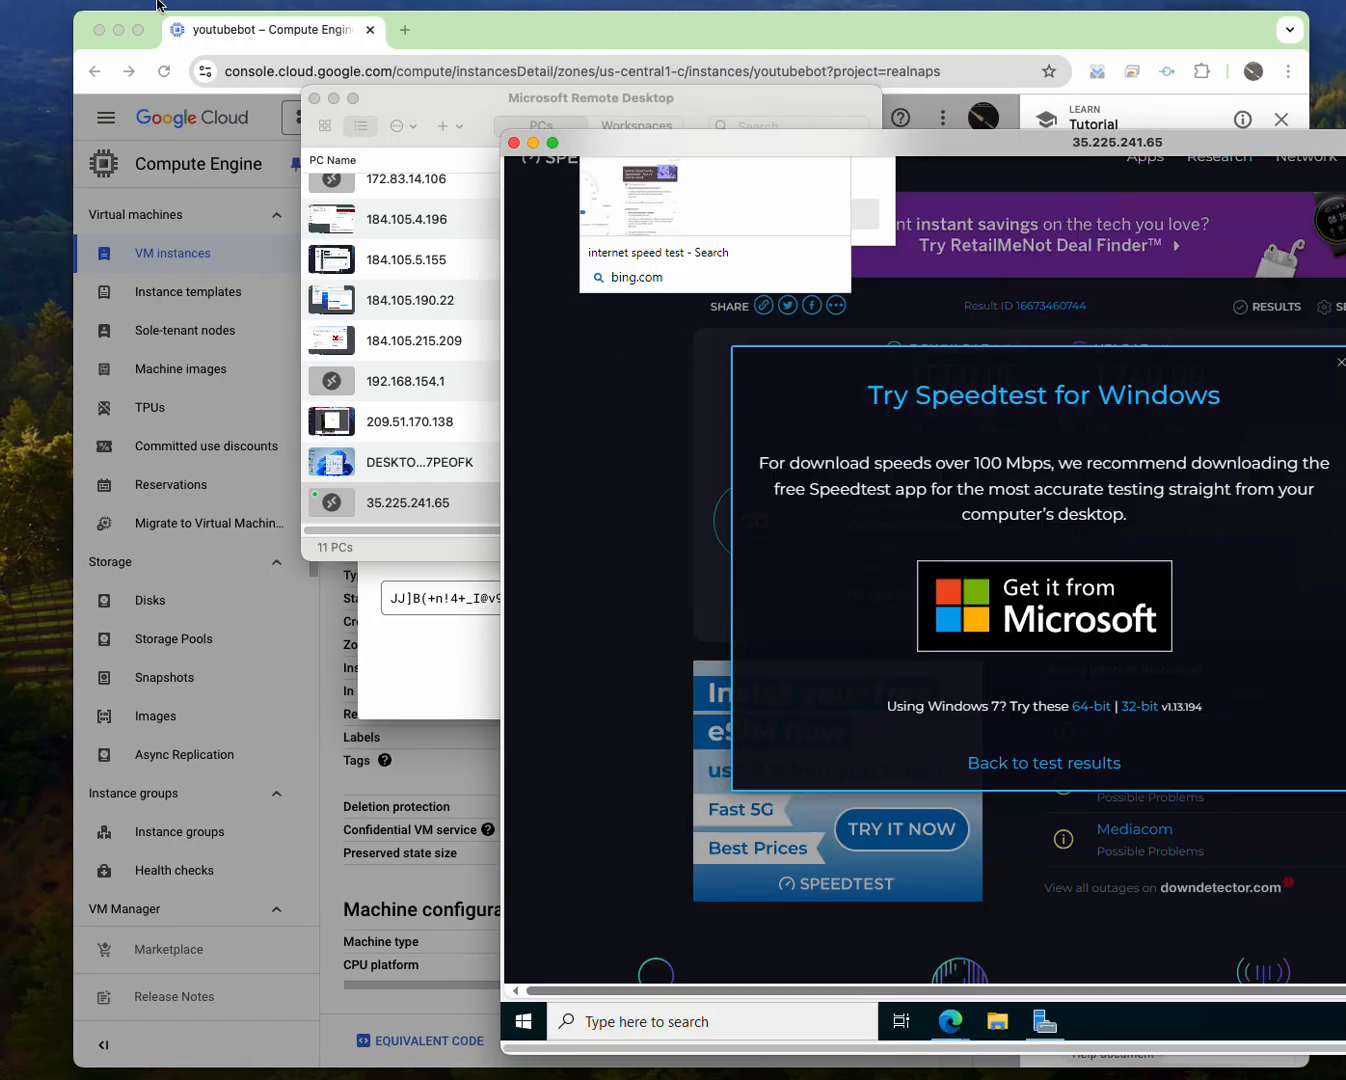
drag(1160, 148, 761, 128)
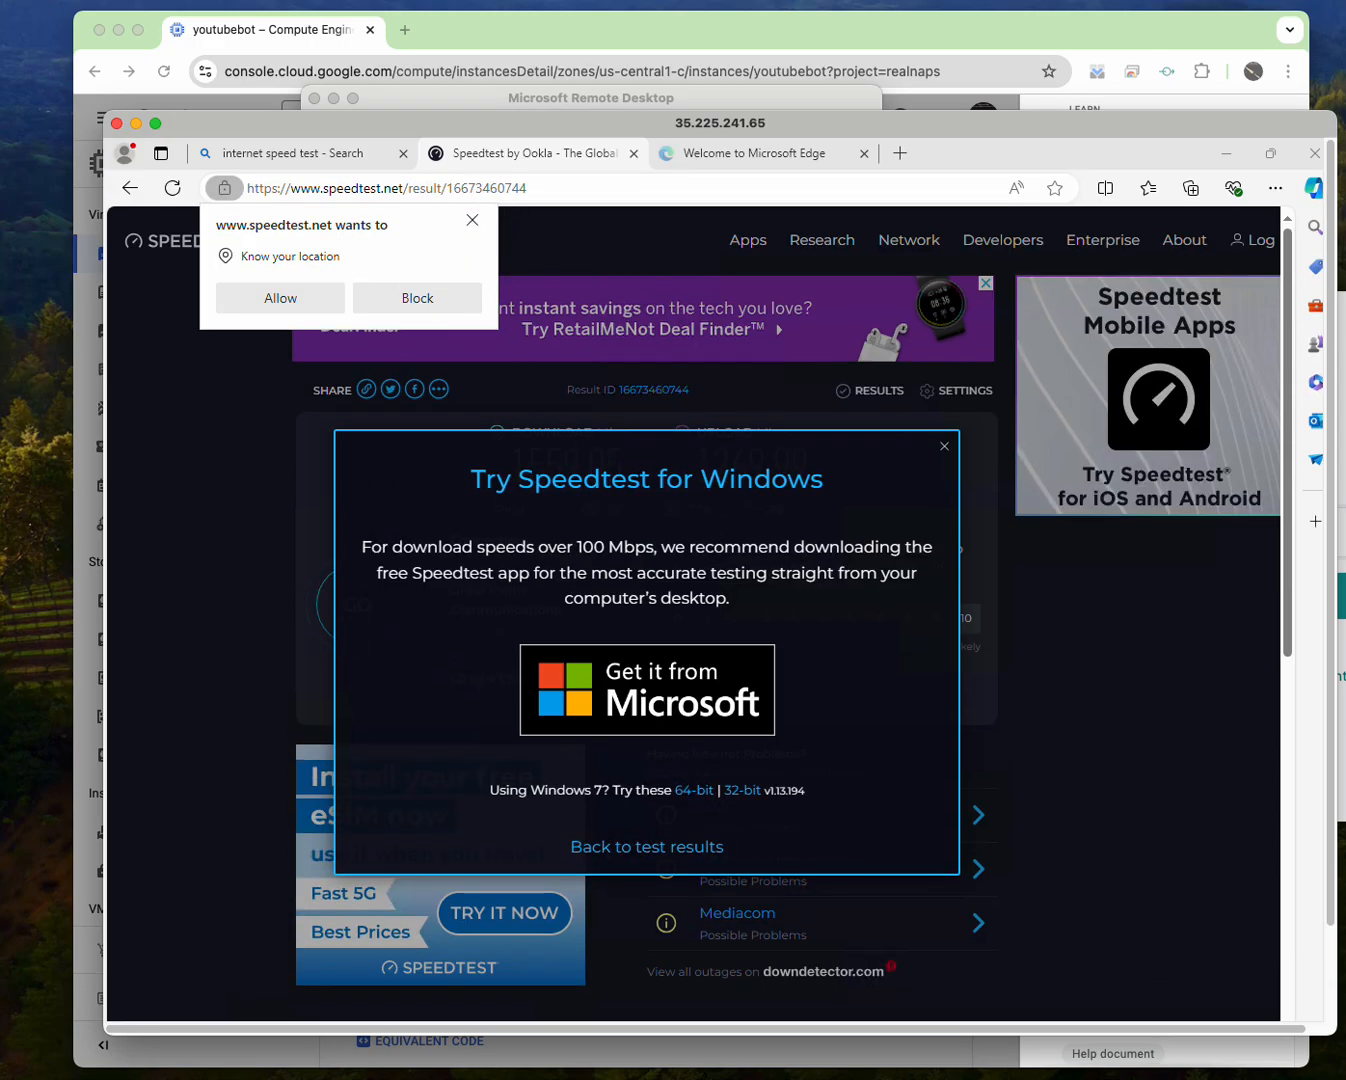
- Dismiss the speedtest.net location request and close both Microsoft Edge windows on the remote desktop
click(473, 221)
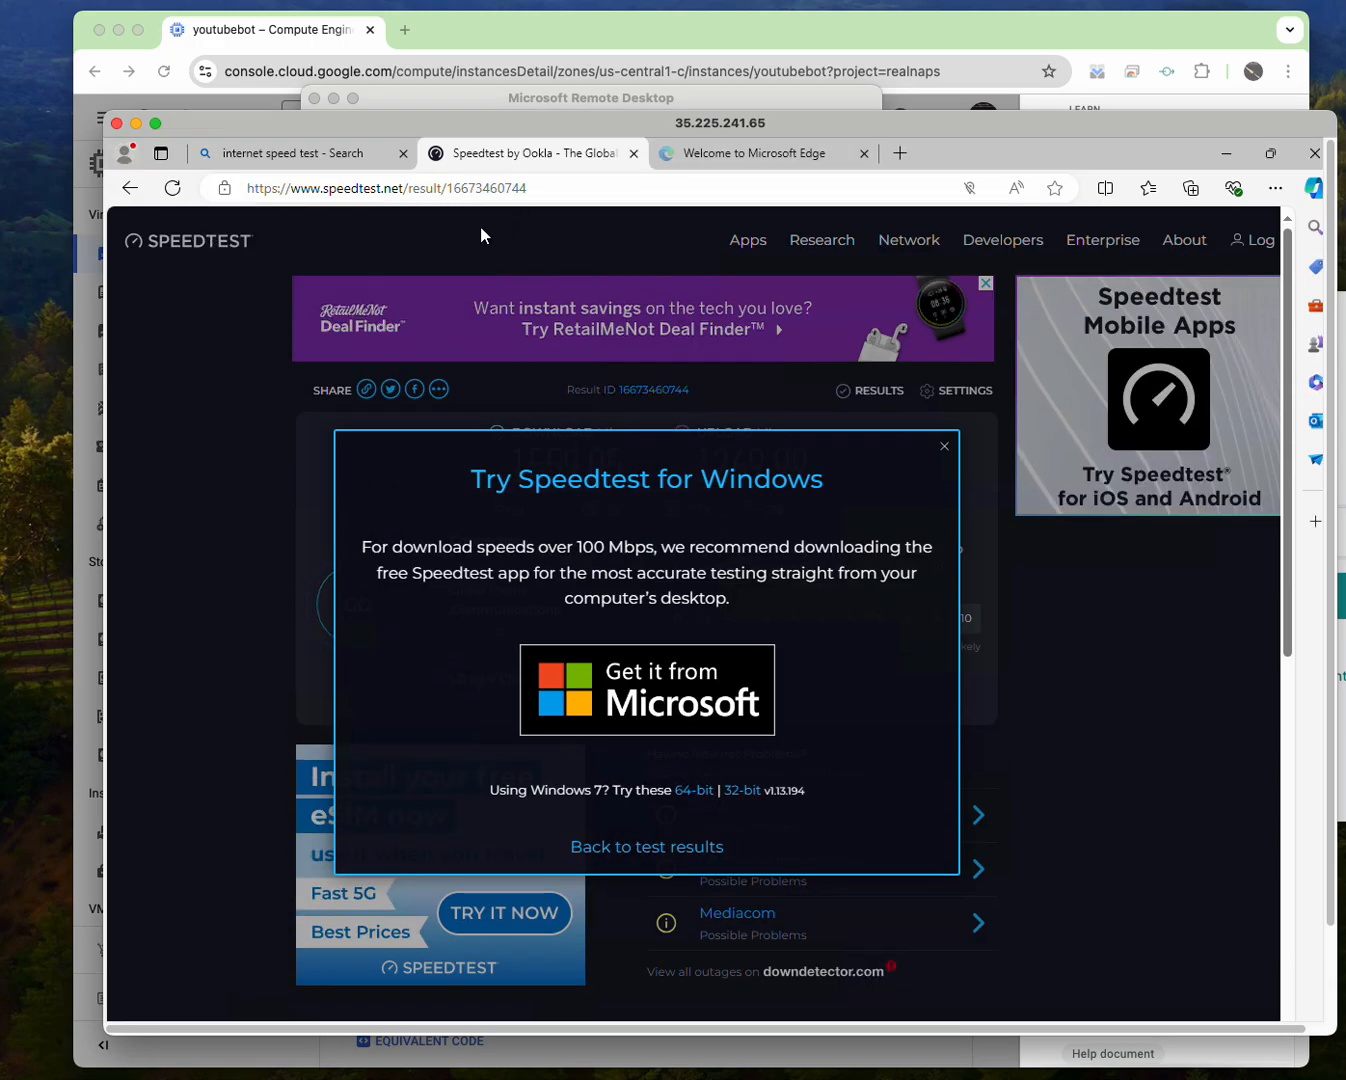
click(1314, 152)
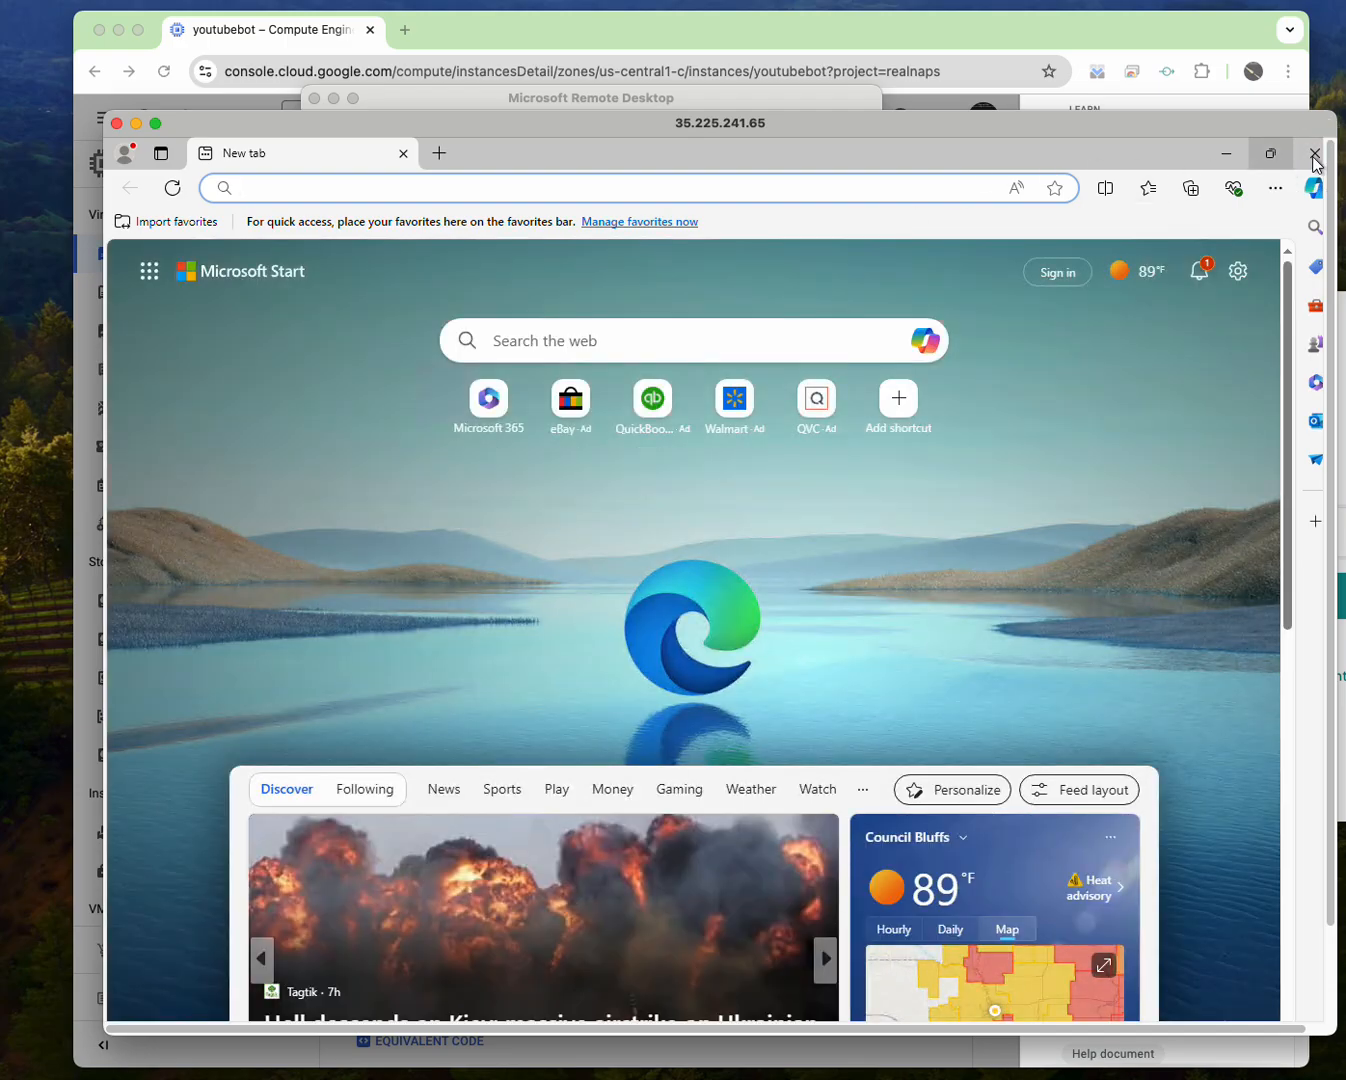
click(1314, 153)
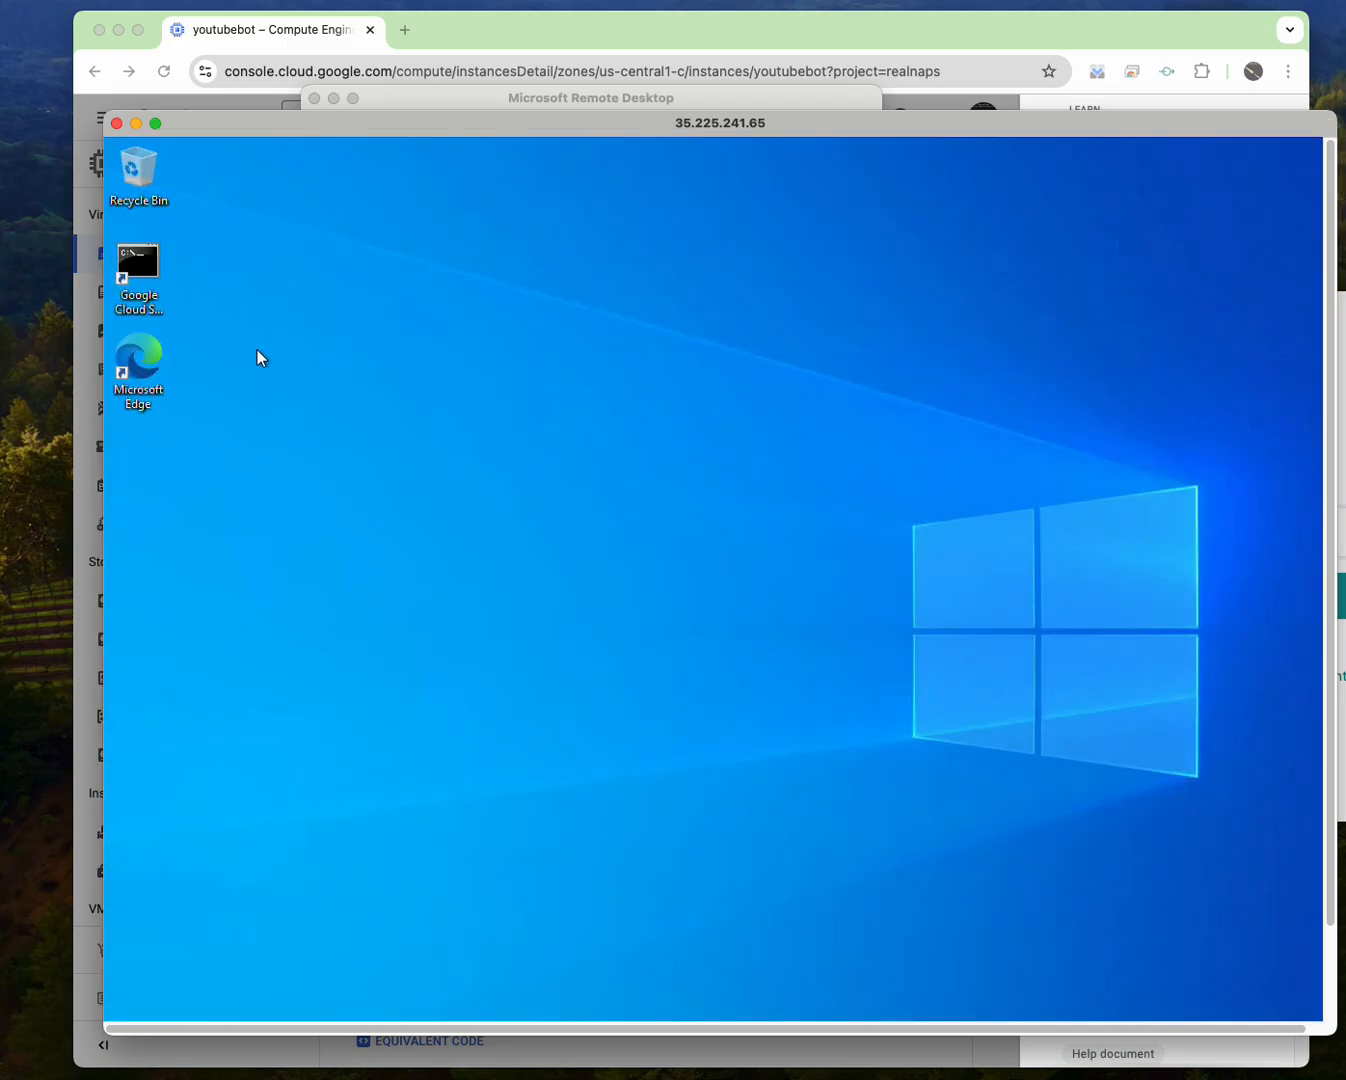
- Bring up Server Manager on the remote desktop and dismiss the Windows Admin Center and Azure Arc message
scroll(219, 700, down, 3)
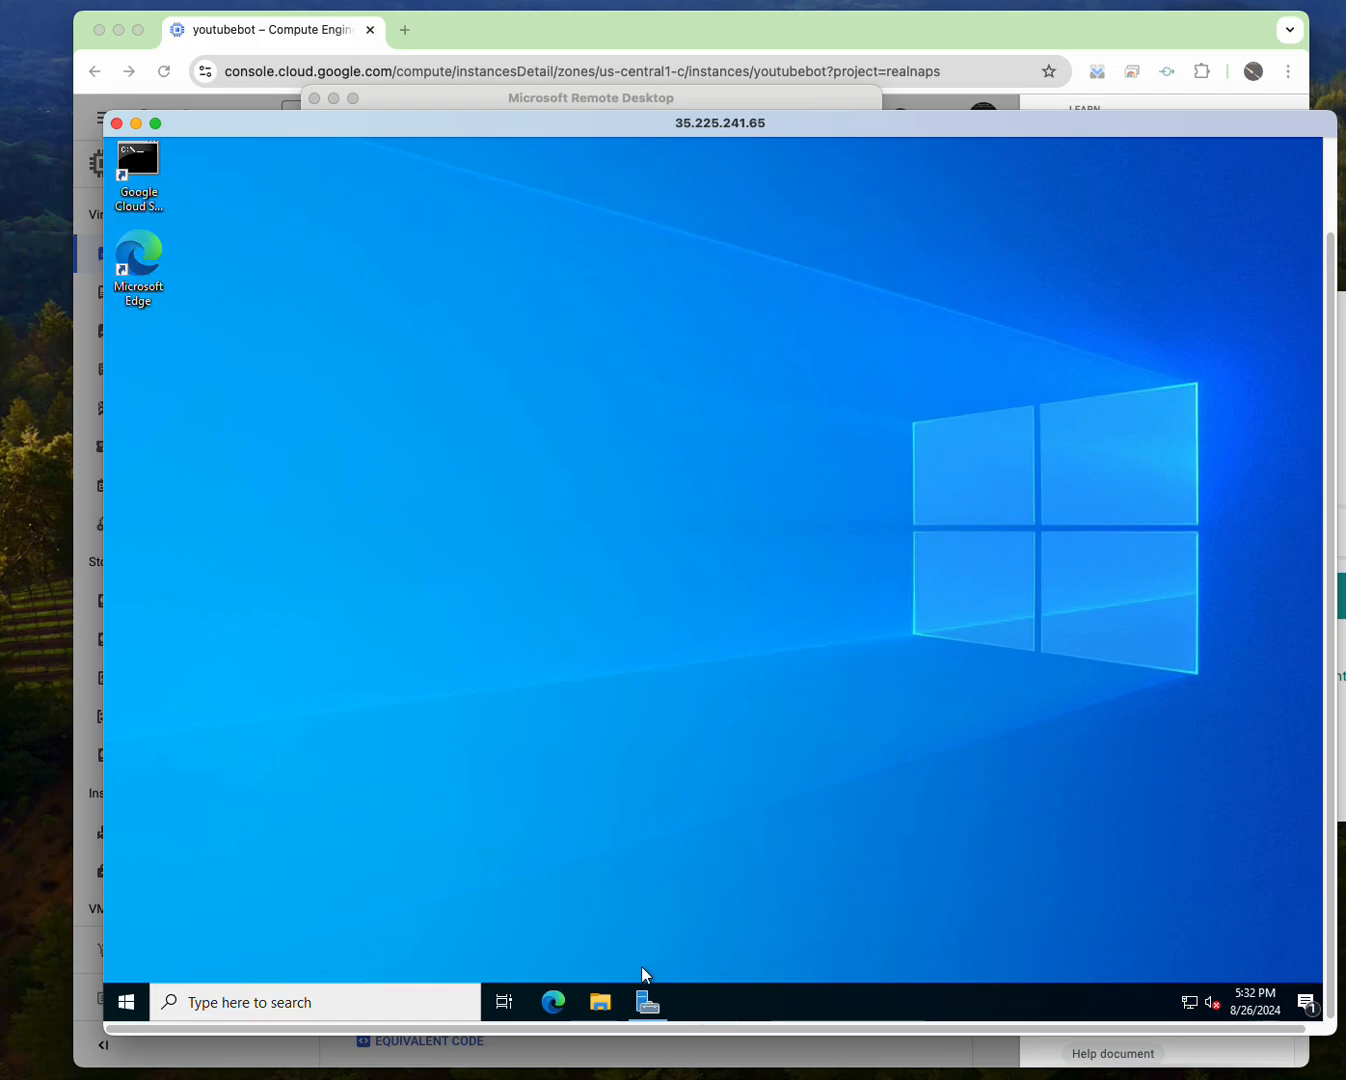
mouse_move(648, 1003)
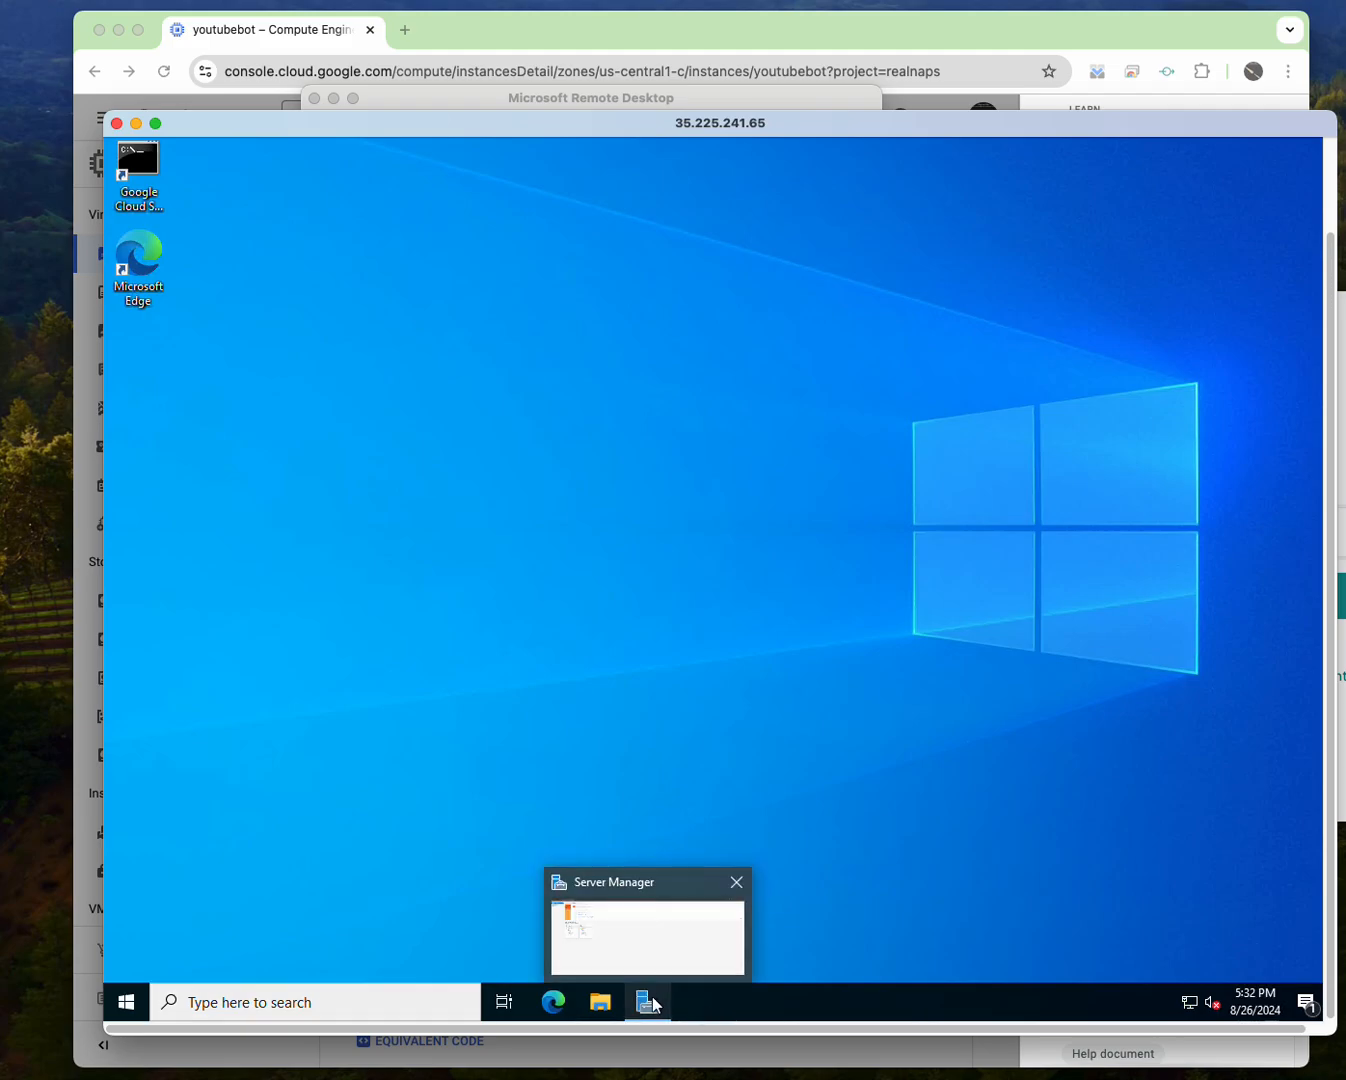
click(650, 1003)
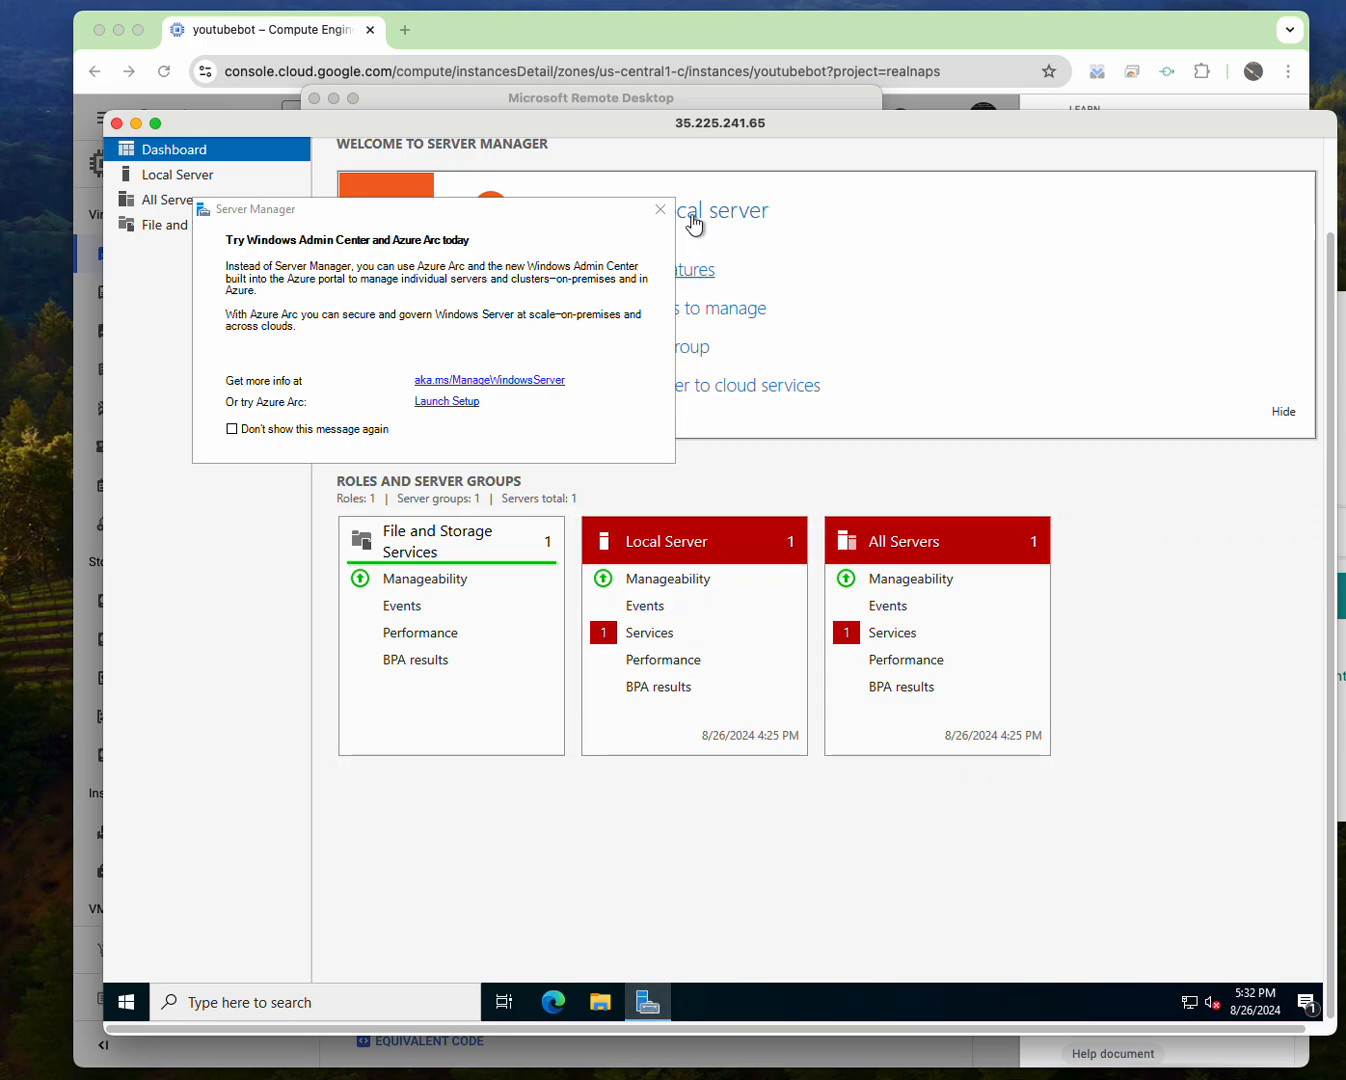
click(667, 211)
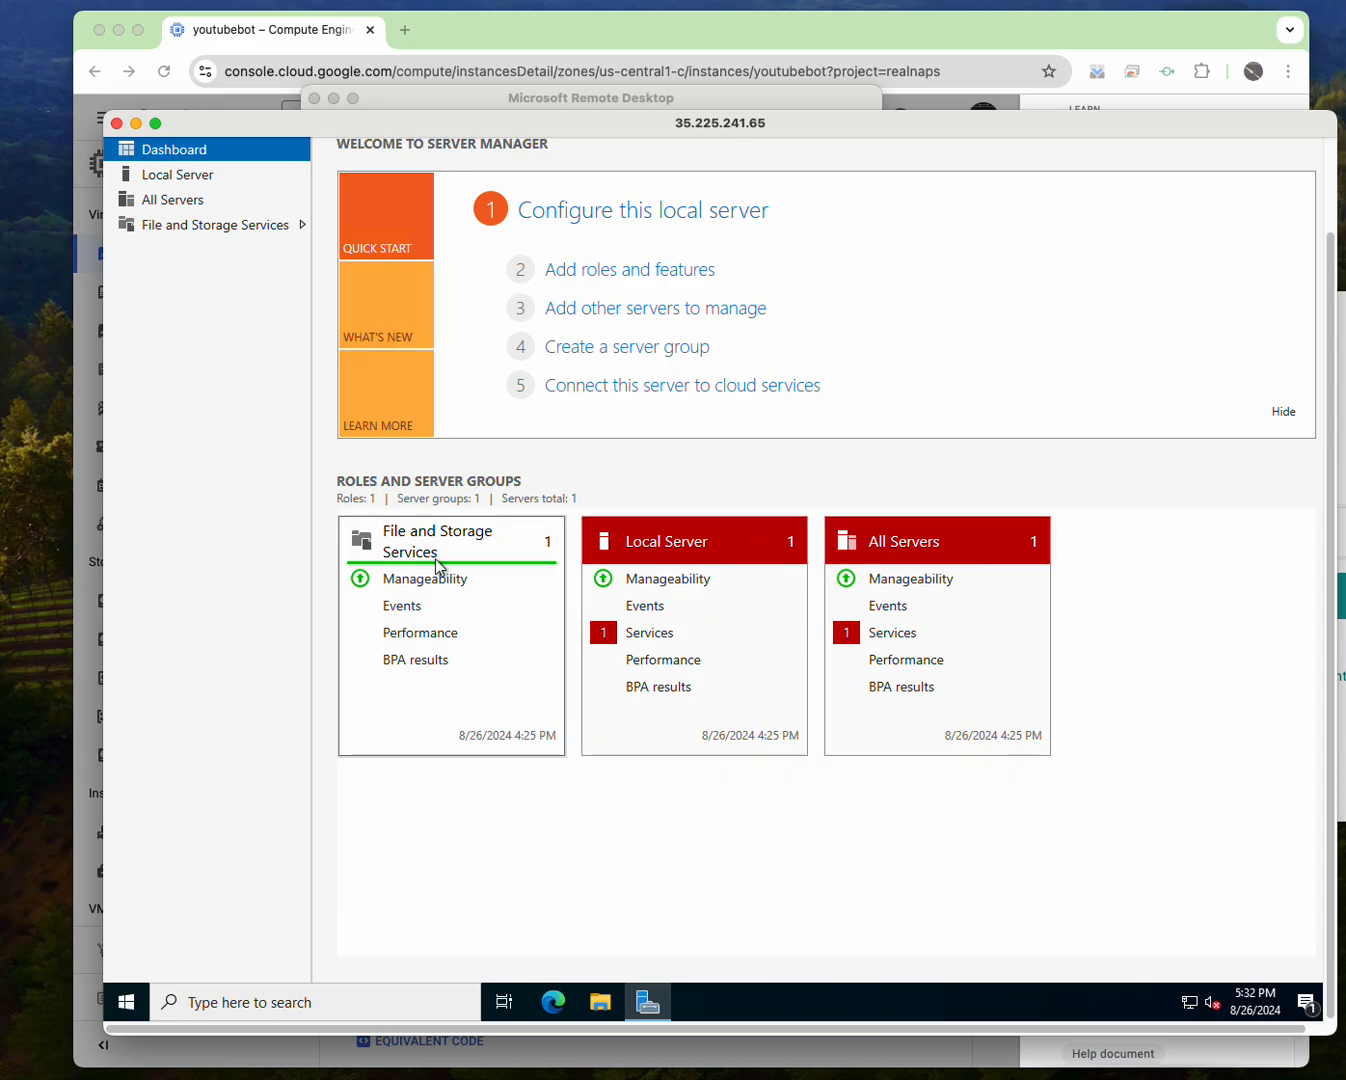
scroll(439, 563, up, 3)
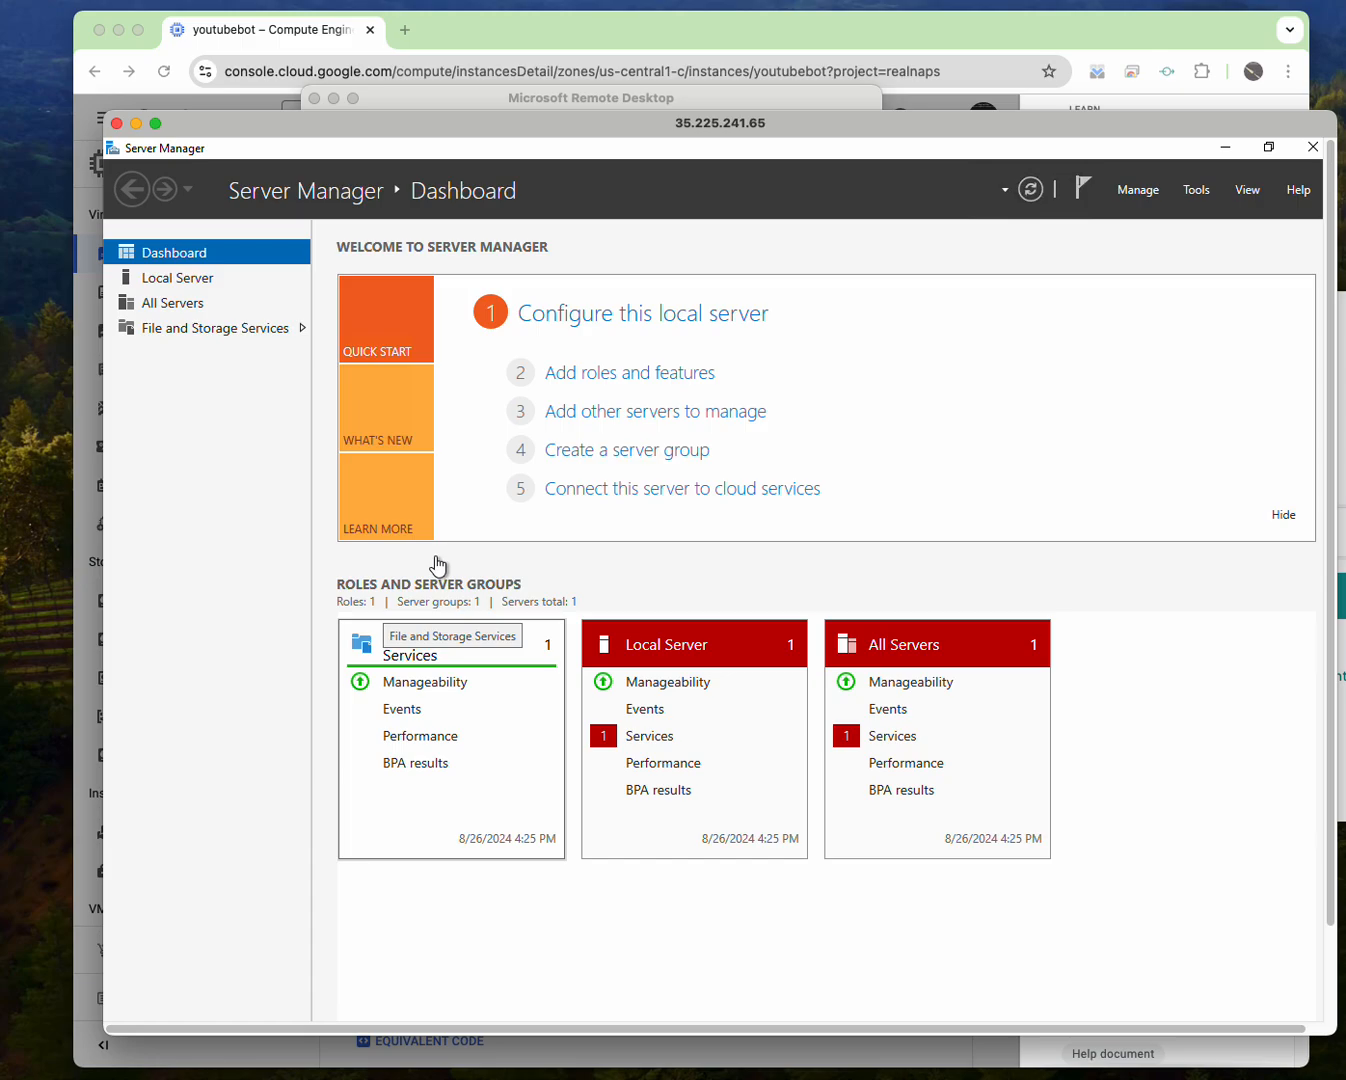